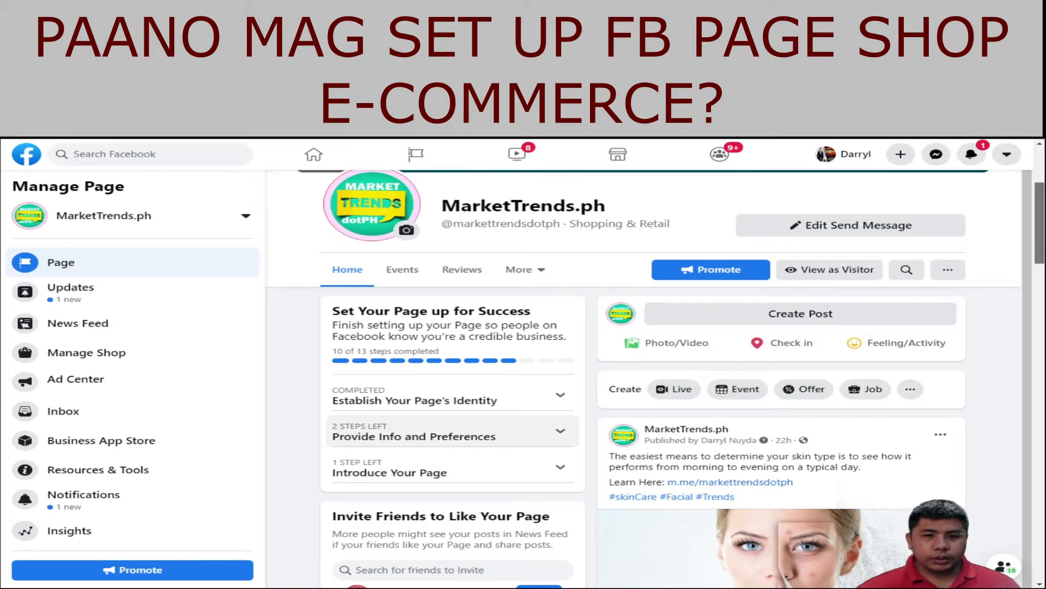
scroll(452, 436, "down", 4)
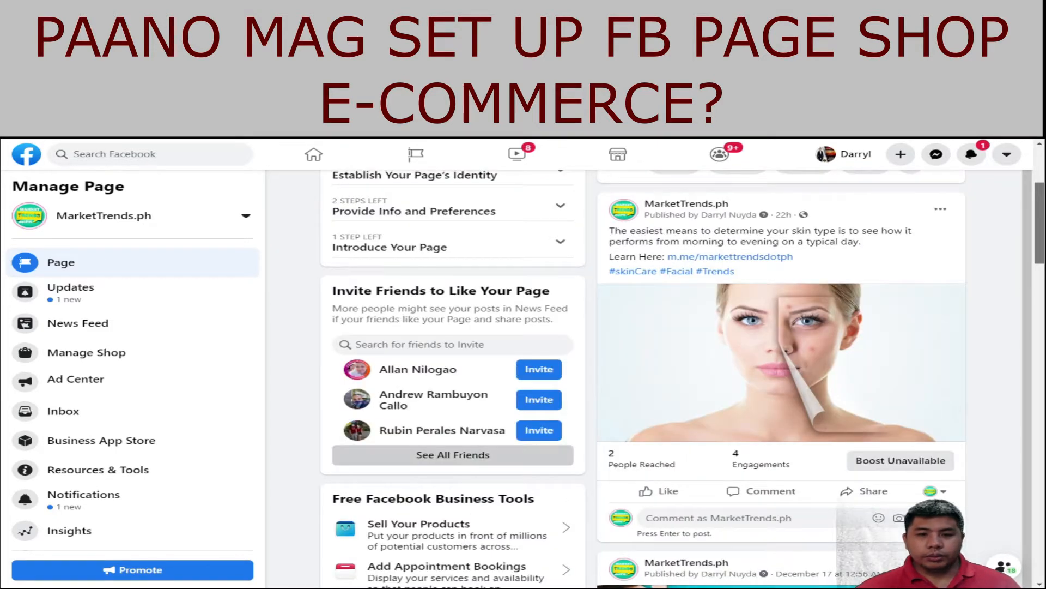
left_click(452, 454)
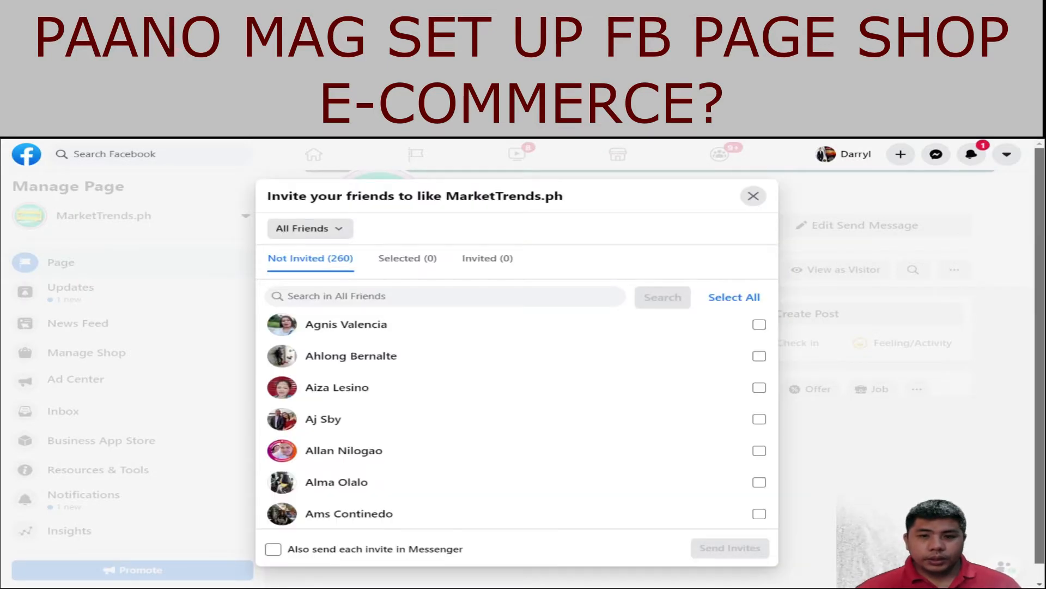
left_click(753, 196)
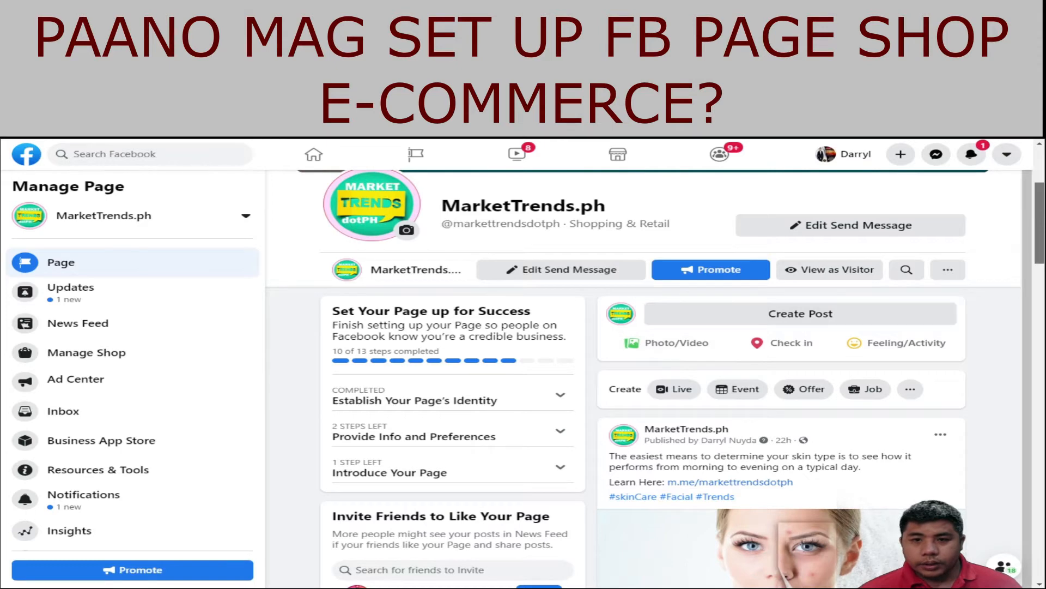
scroll(643, 327, "up", 3)
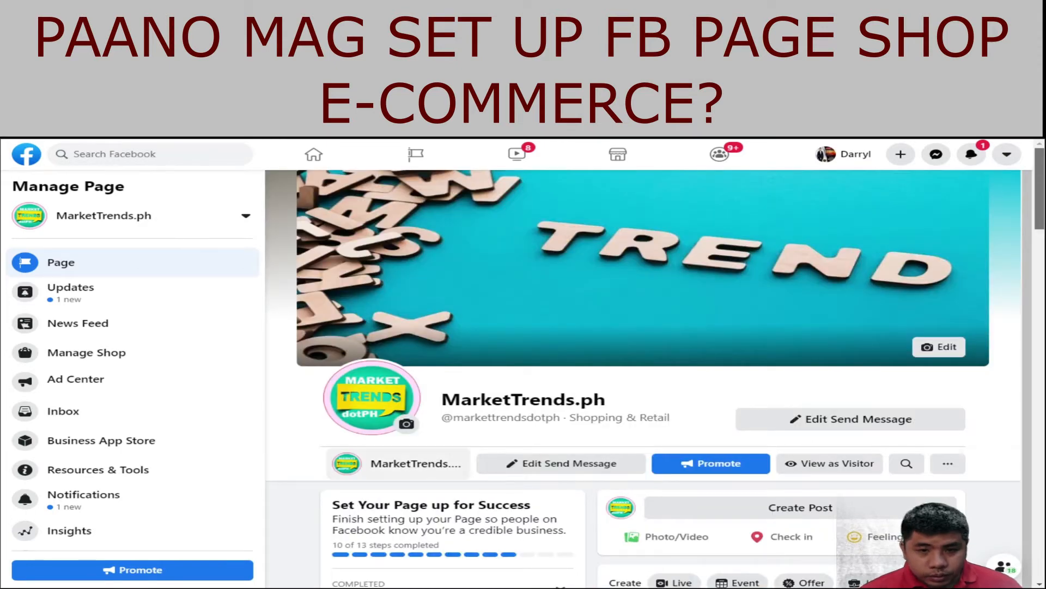
scroll(643, 376, "down", 1)
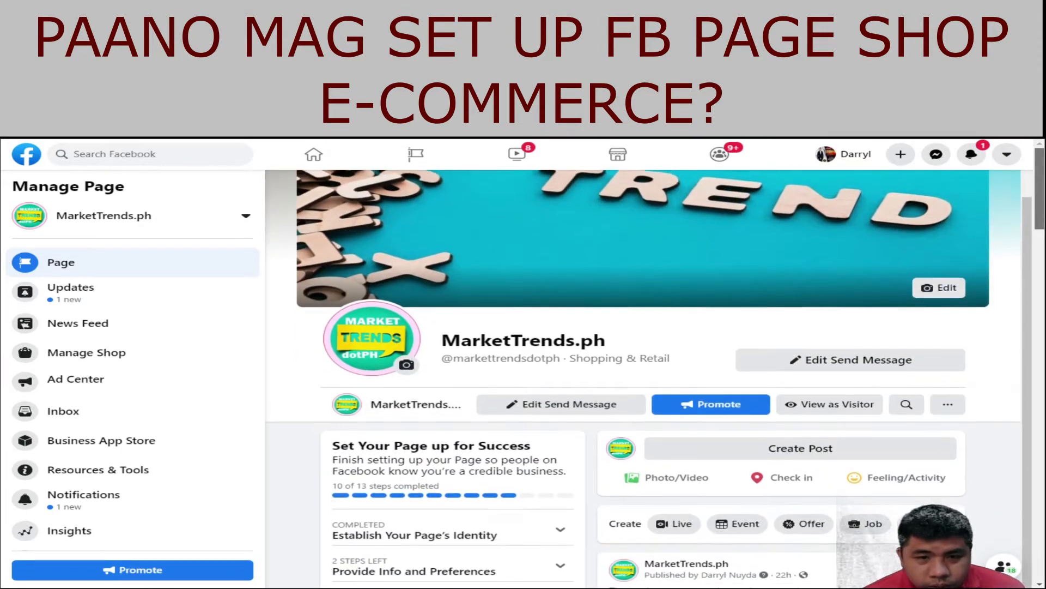
scroll(643, 376, "down", 1)
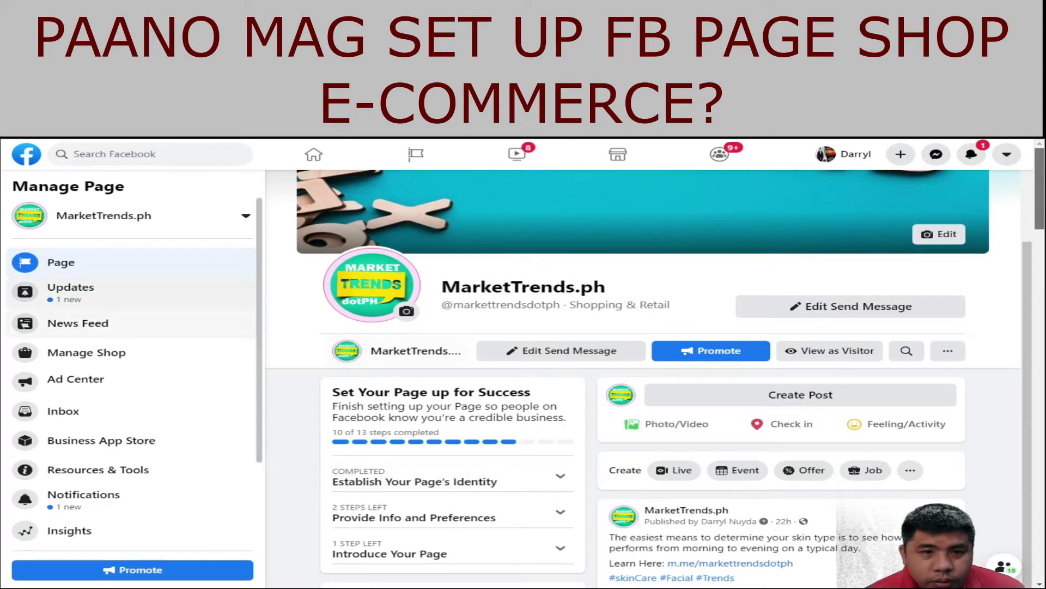
left_click(246, 216)
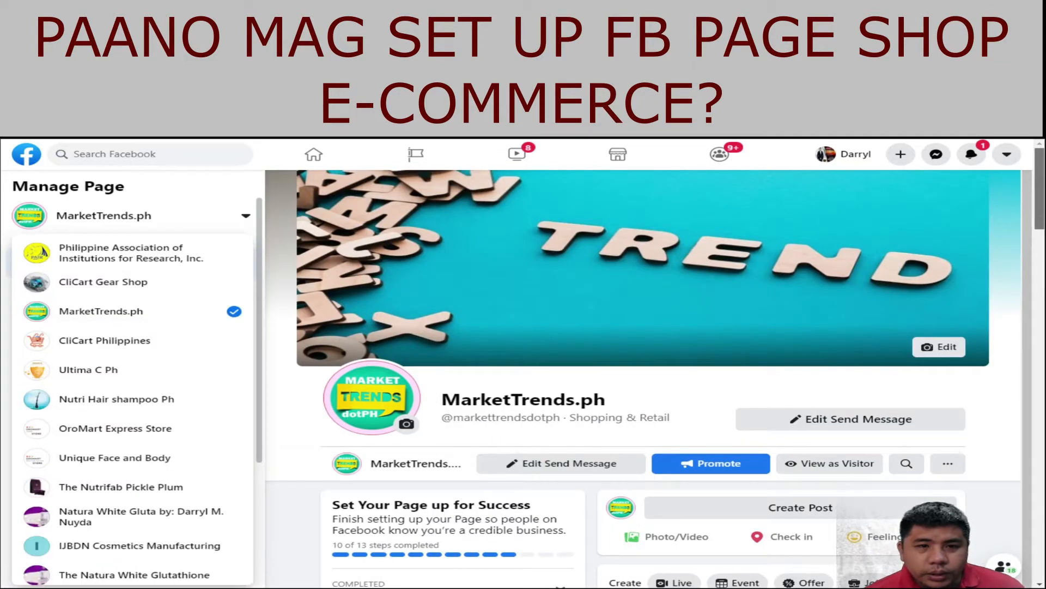
left_click(246, 215)
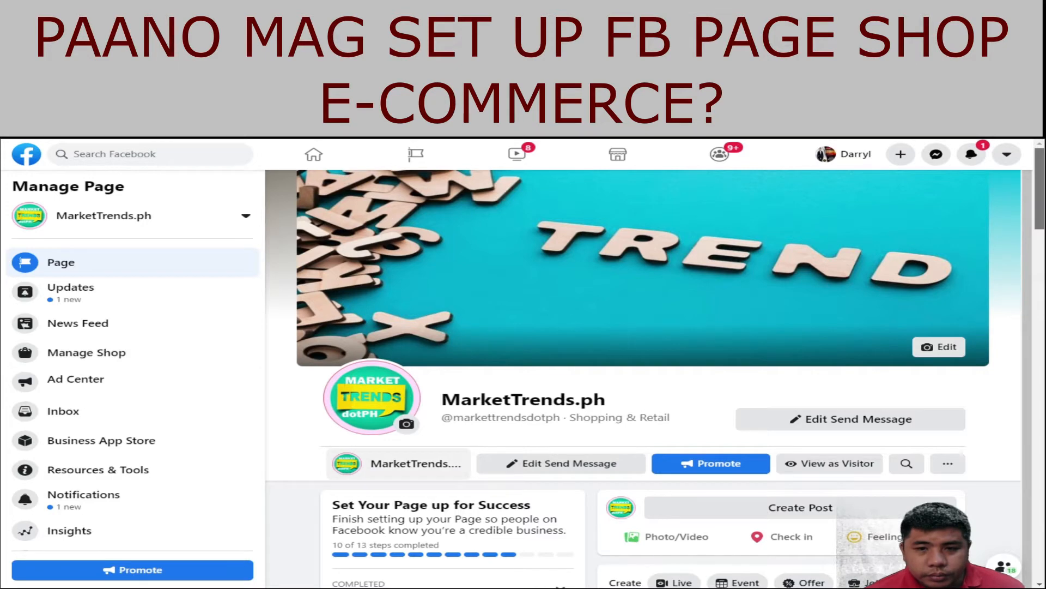
scroll(643, 327, "down", 1)
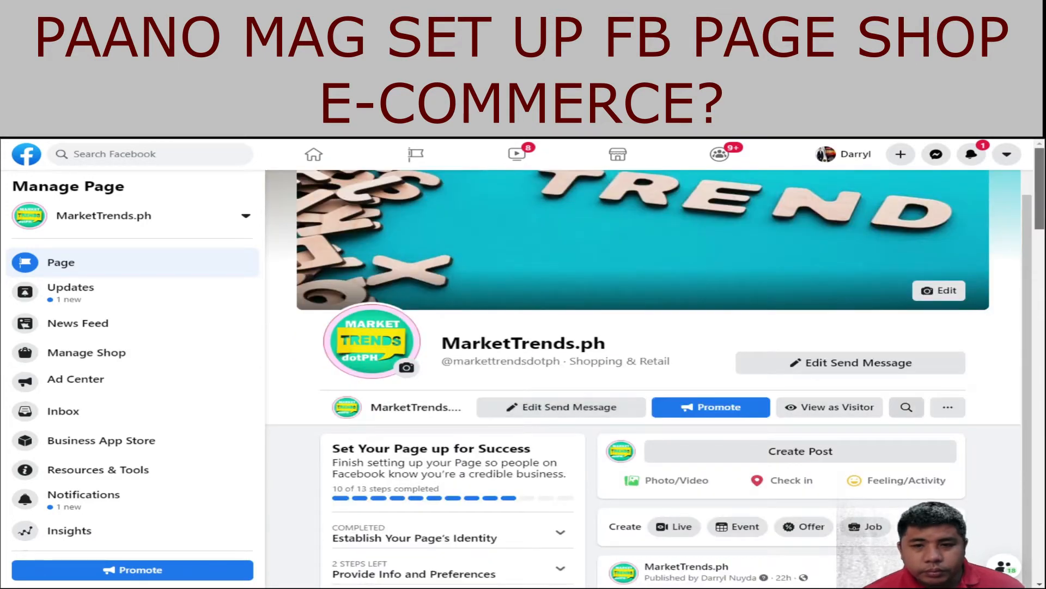
left_click(948, 407)
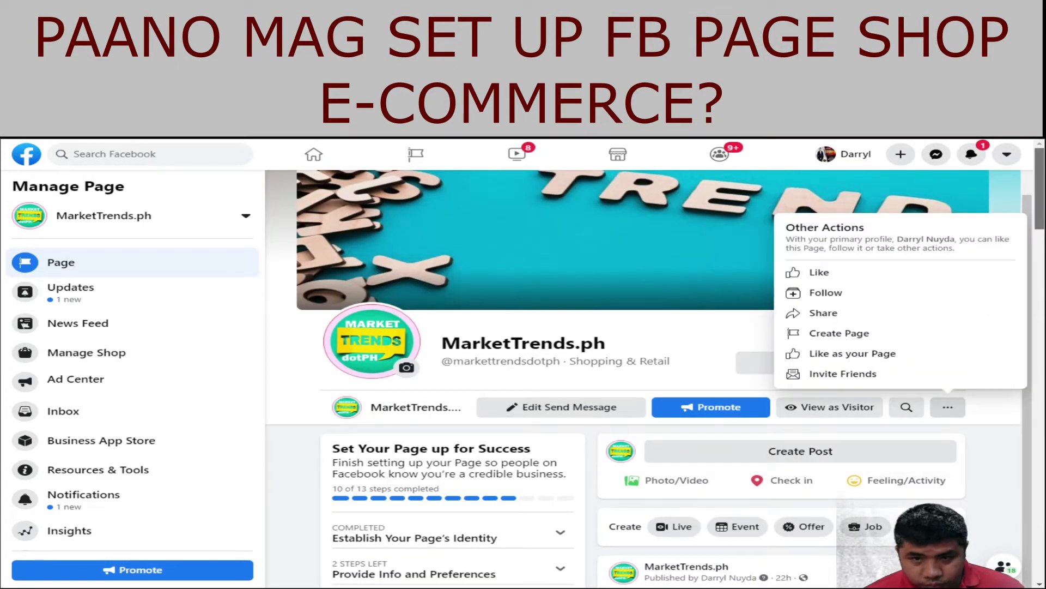
left_click(947, 406)
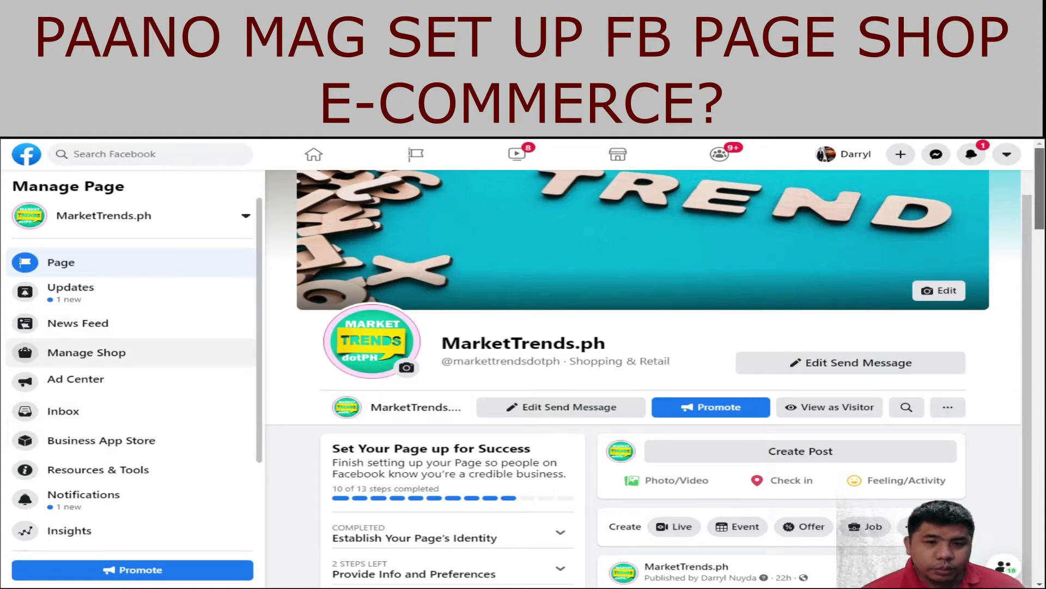
Step: Start the MarketTrends.ph shop setup from Manage Shop and advance past the getting-started overview
left_click(86, 353)
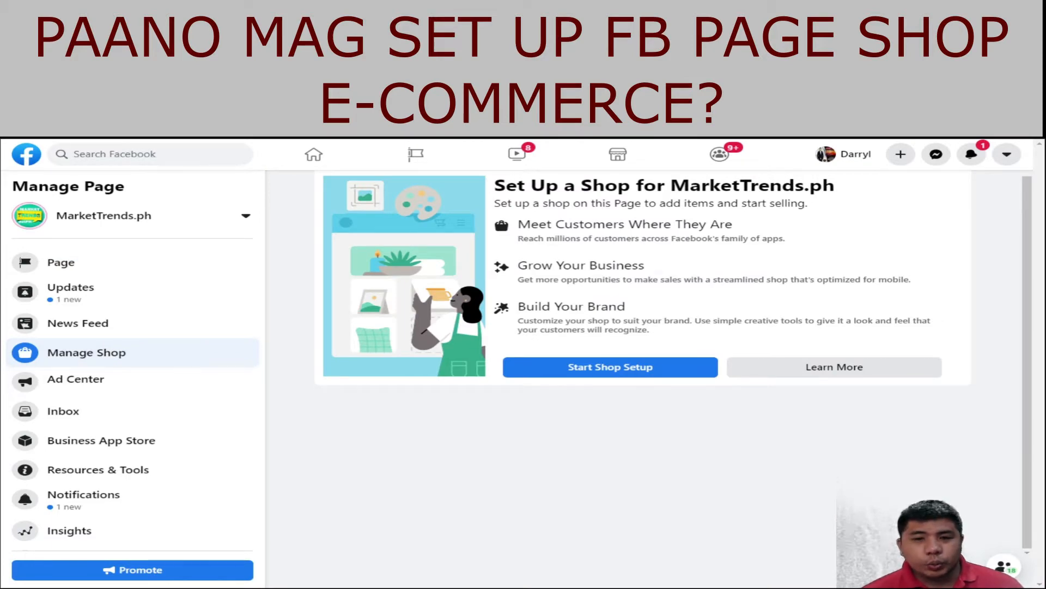
left_click(610, 367)
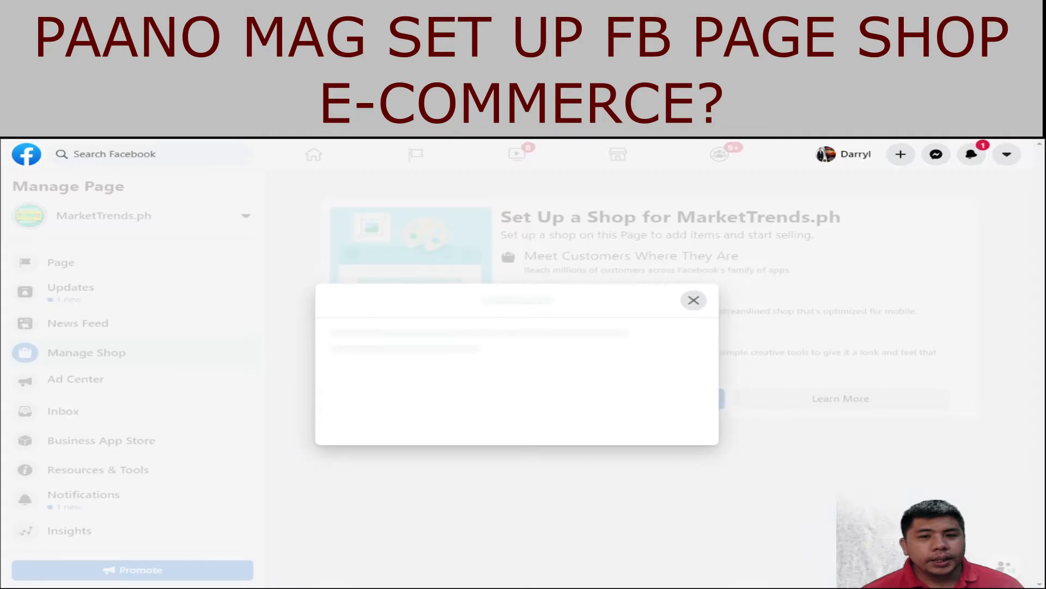
scroll(517, 364, "down", 2)
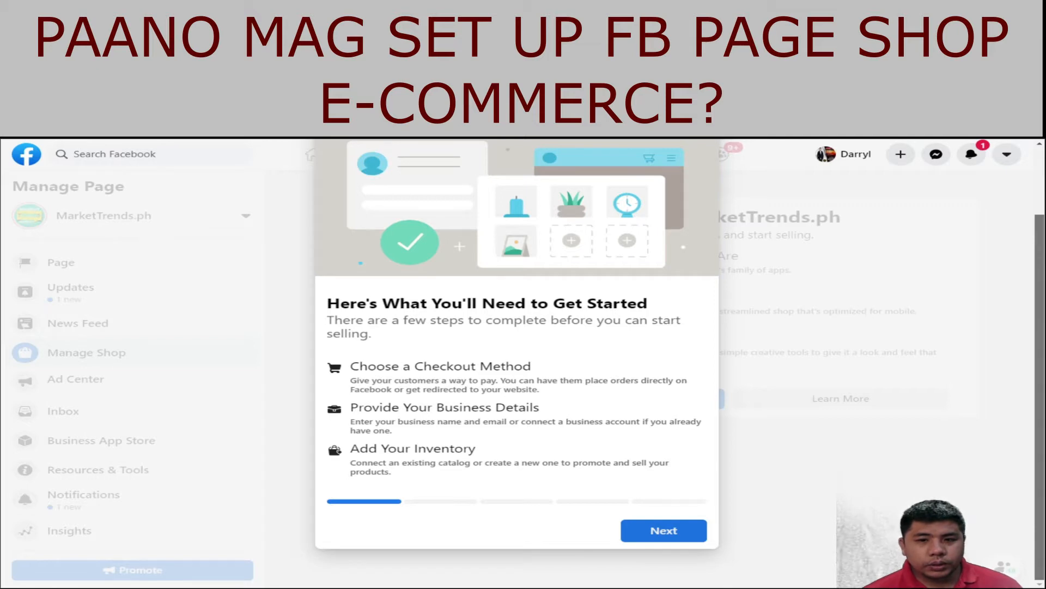
left_click(663, 531)
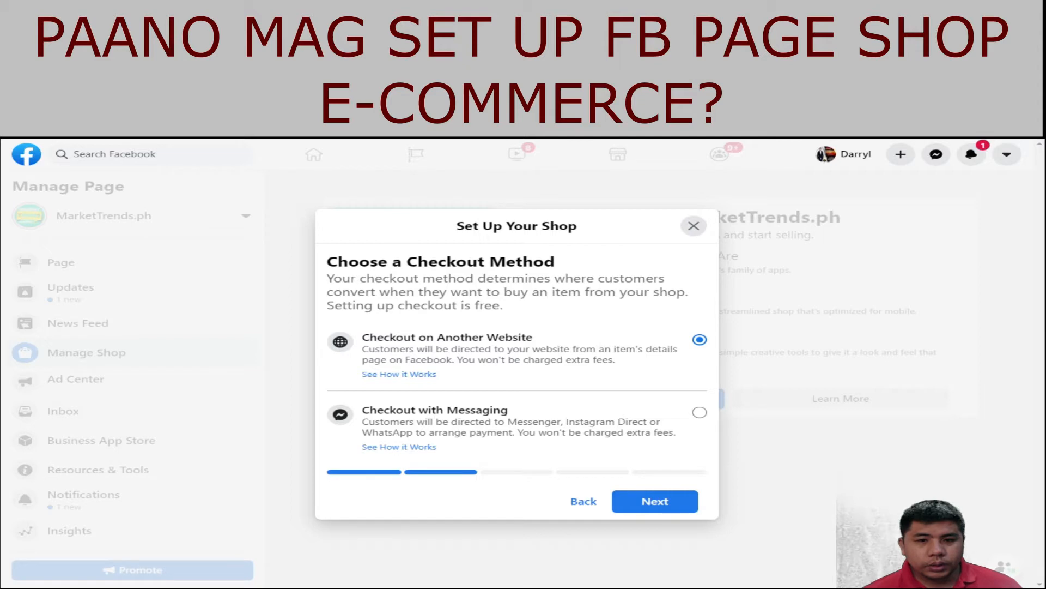
left_click(699, 412)
left_click(655, 501)
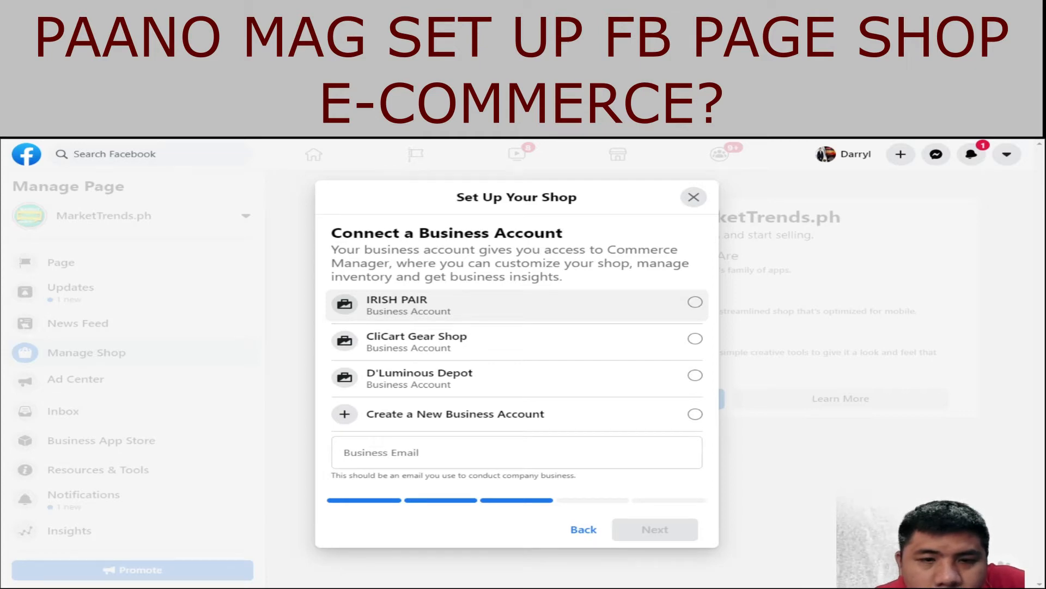
left_click(695, 339)
left_click(695, 301)
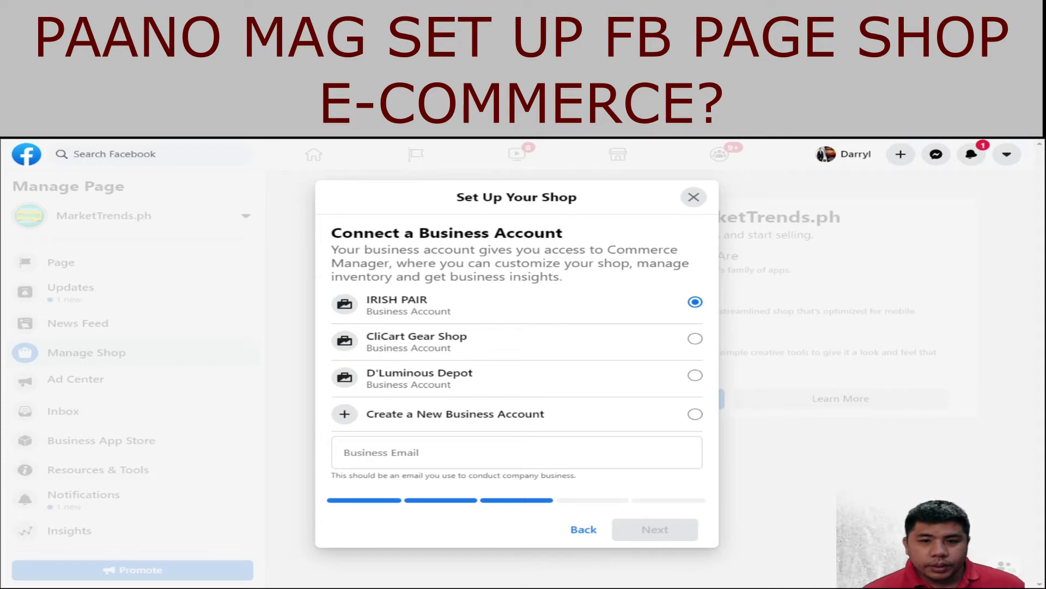
Step: Enter the business e-mail address, correcting a mistyped entry, and continue
left_click(517, 452)
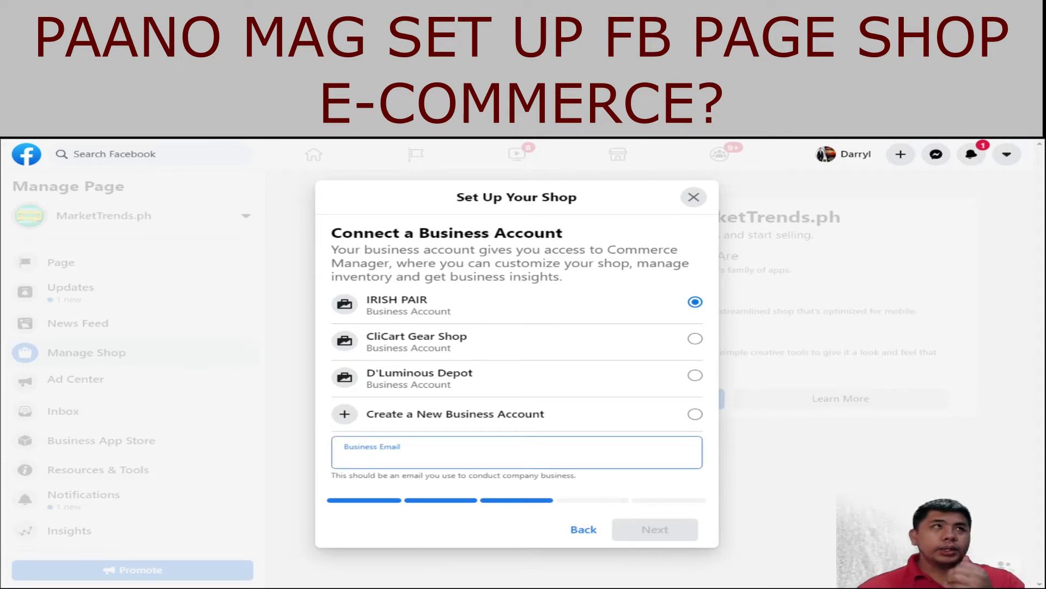
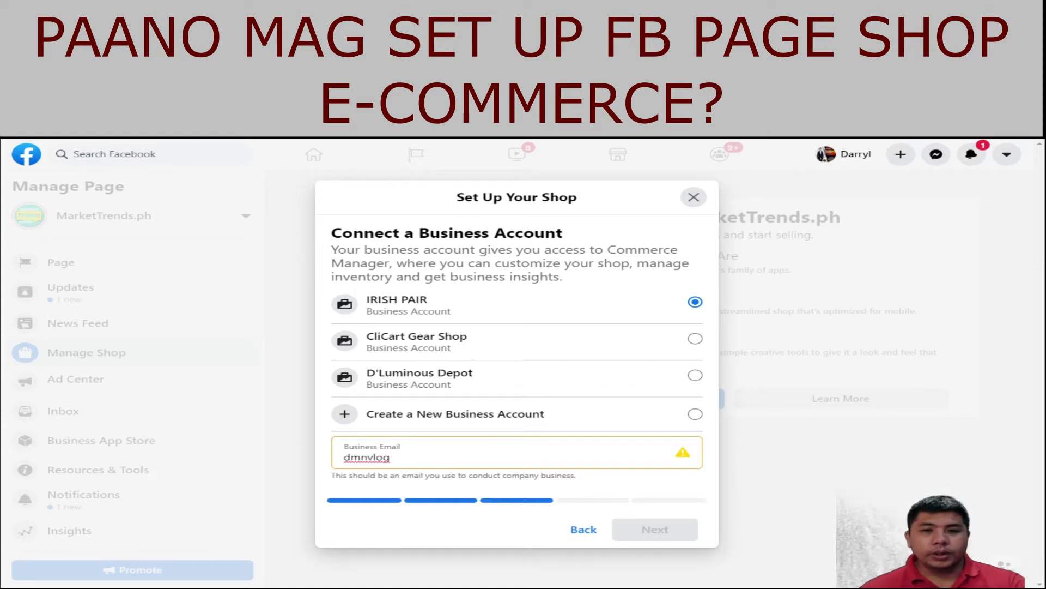
left_click_drag(391, 457, 344, 457)
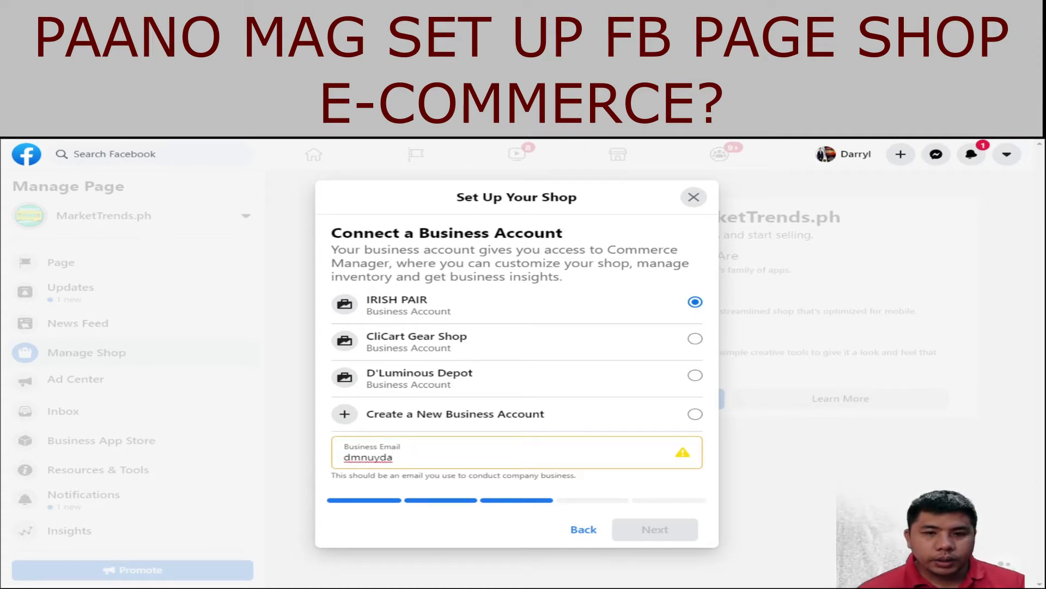
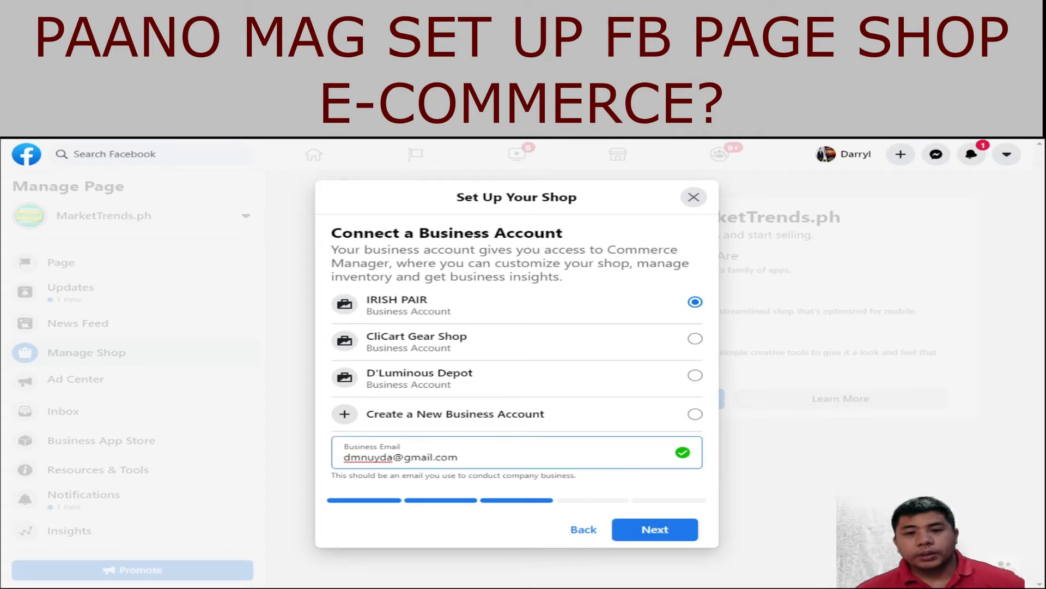
left_click(655, 530)
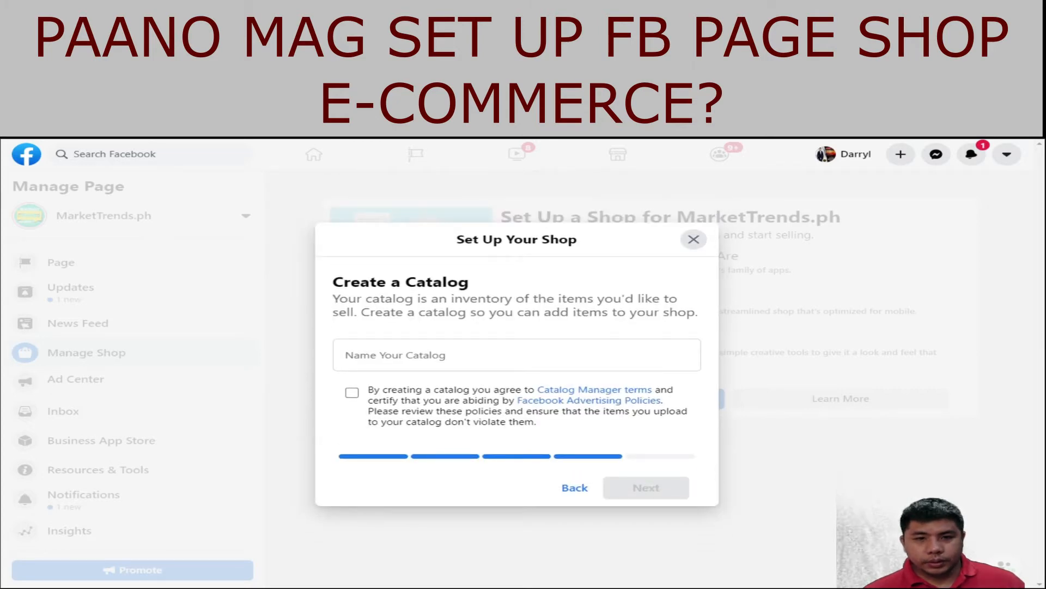
Step: Name the new catalog 'Buy 1 Take 1' and accept the catalog terms
left_click(516, 355)
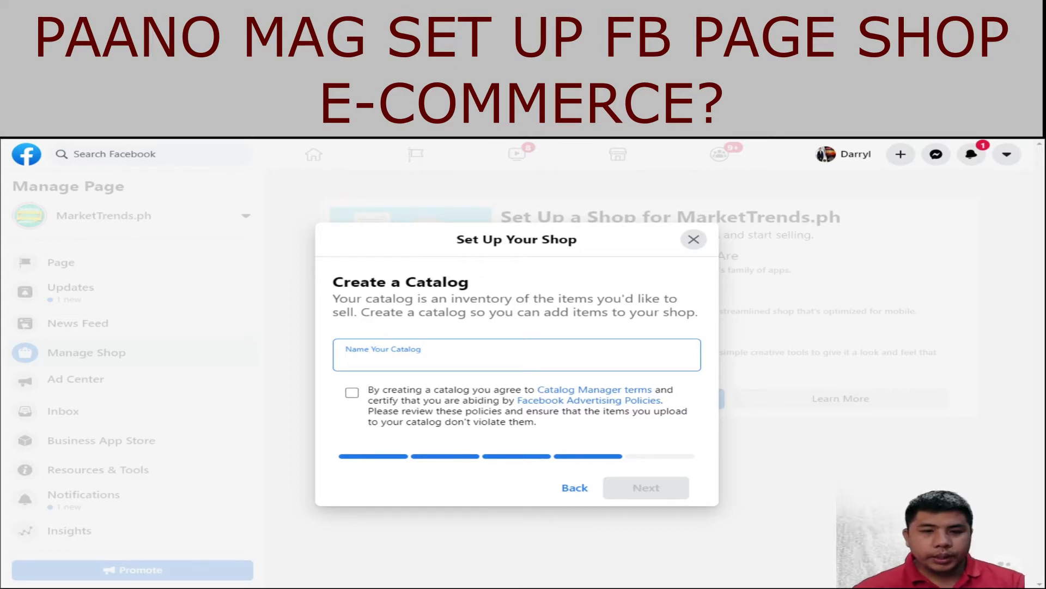
type("Buy 1 ")
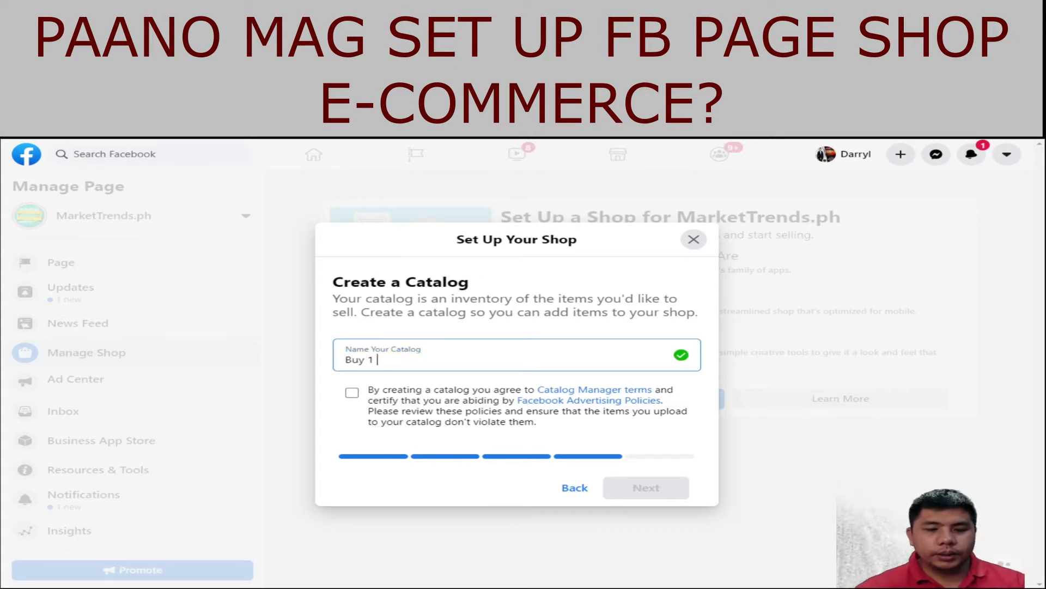
type("Take 1")
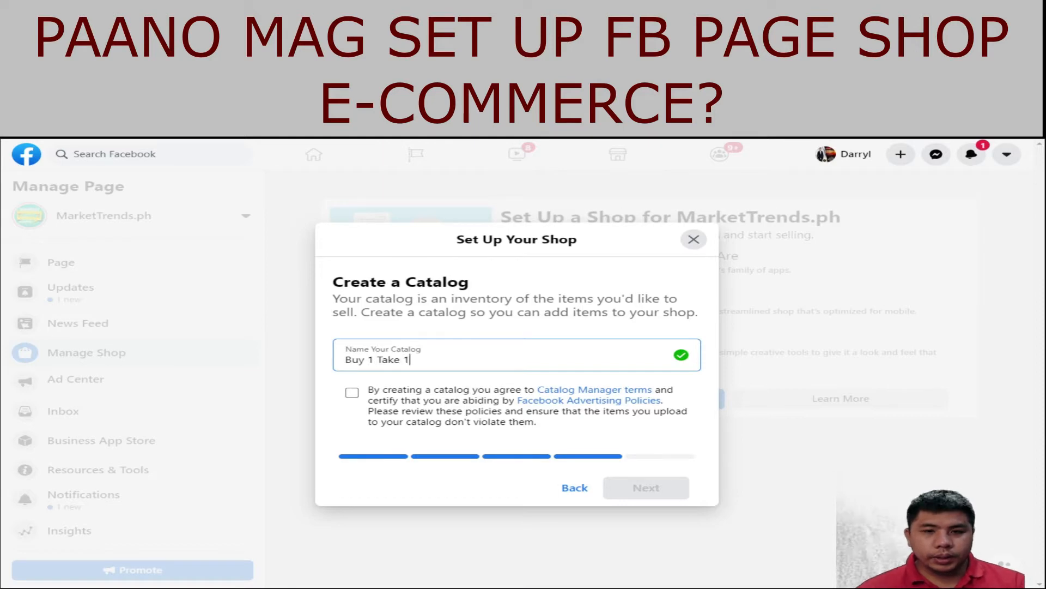
left_click(353, 392)
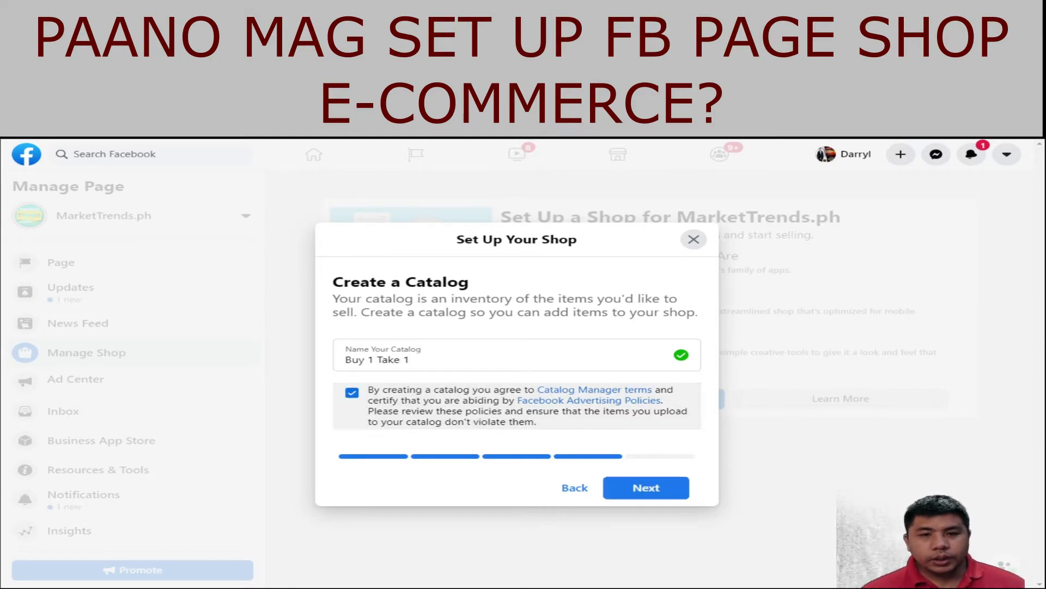
left_click(646, 487)
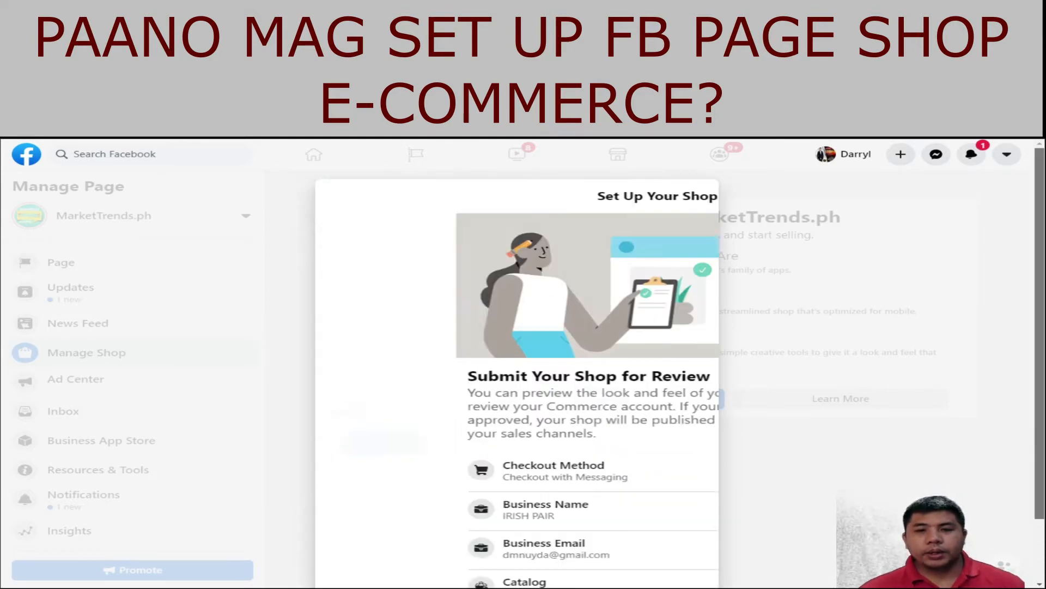
Step: Accept the Merchant Agreement and submit the shop for review
scroll(516, 382, "down", 3)
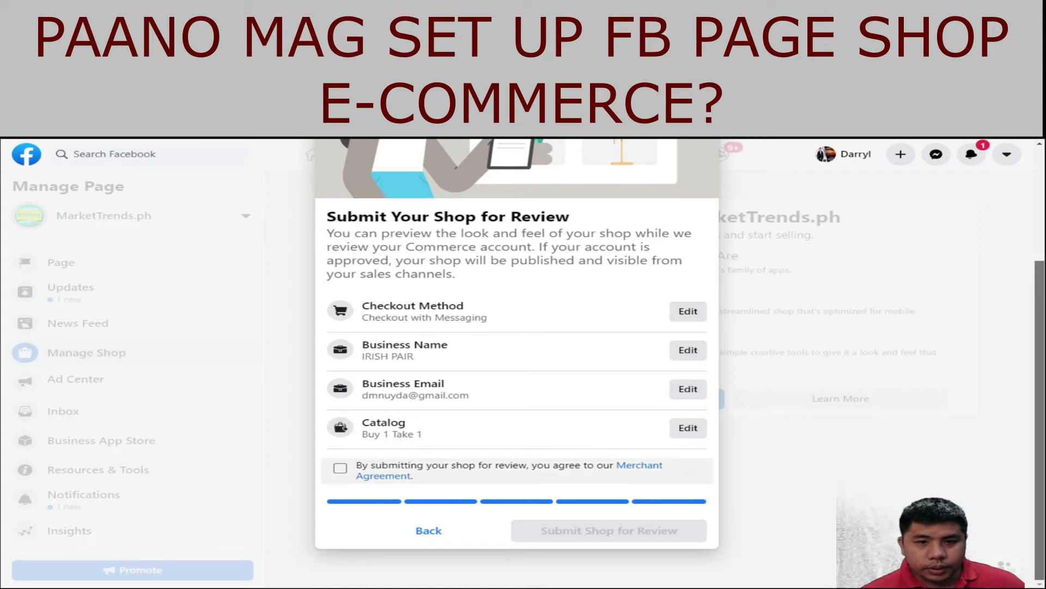
left_click(340, 467)
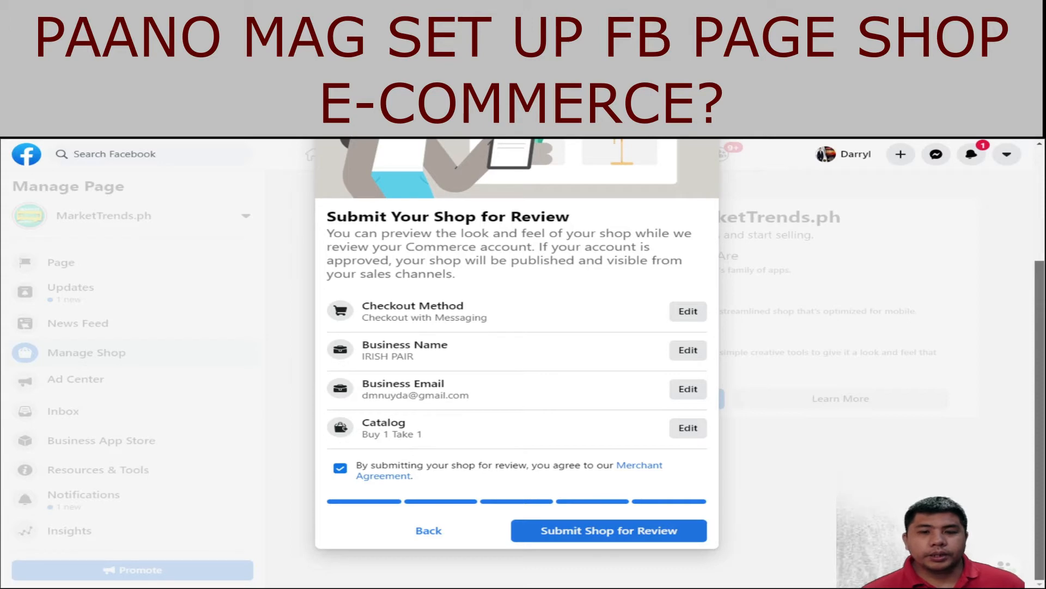
left_click(609, 530)
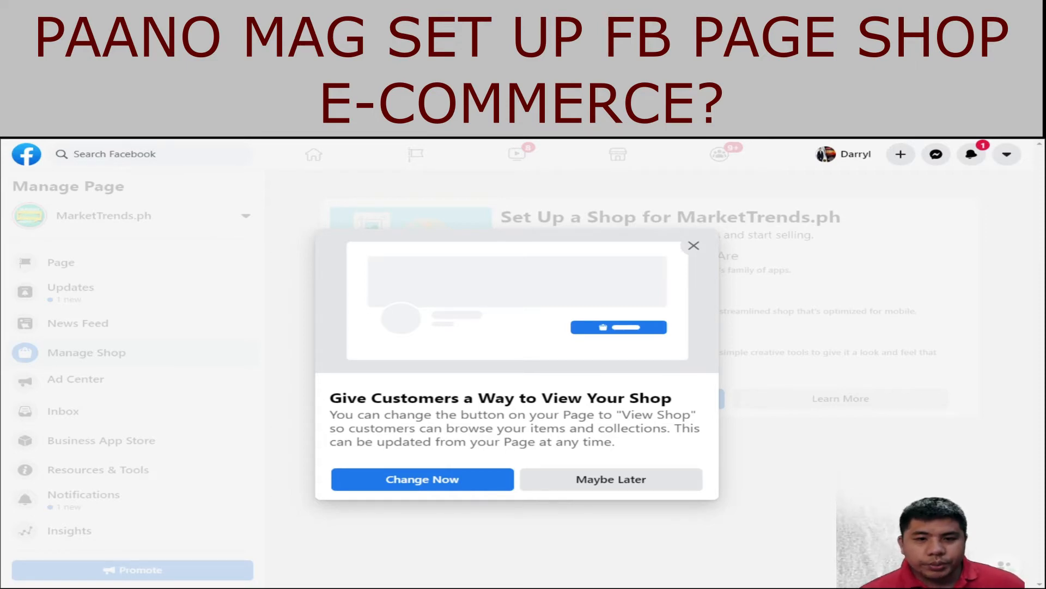
Step: Switch the MarketTrends.ph Page button to View Shop via Change Now
left_click(422, 479)
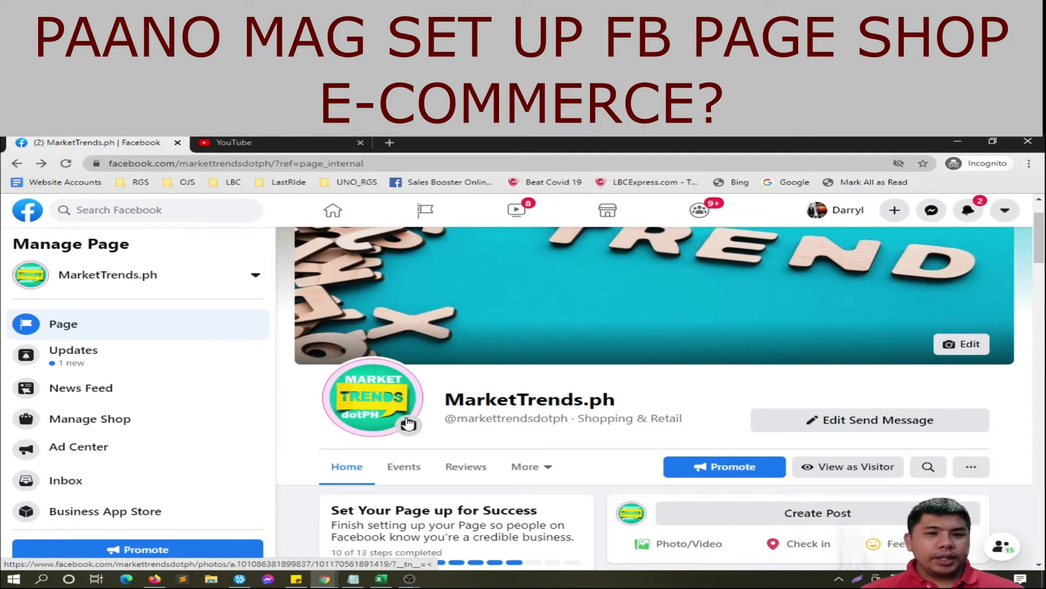
Step: Go to the MarketTrends.ph page's Shop section under More and view all products
scroll(409, 424, "down", 1)
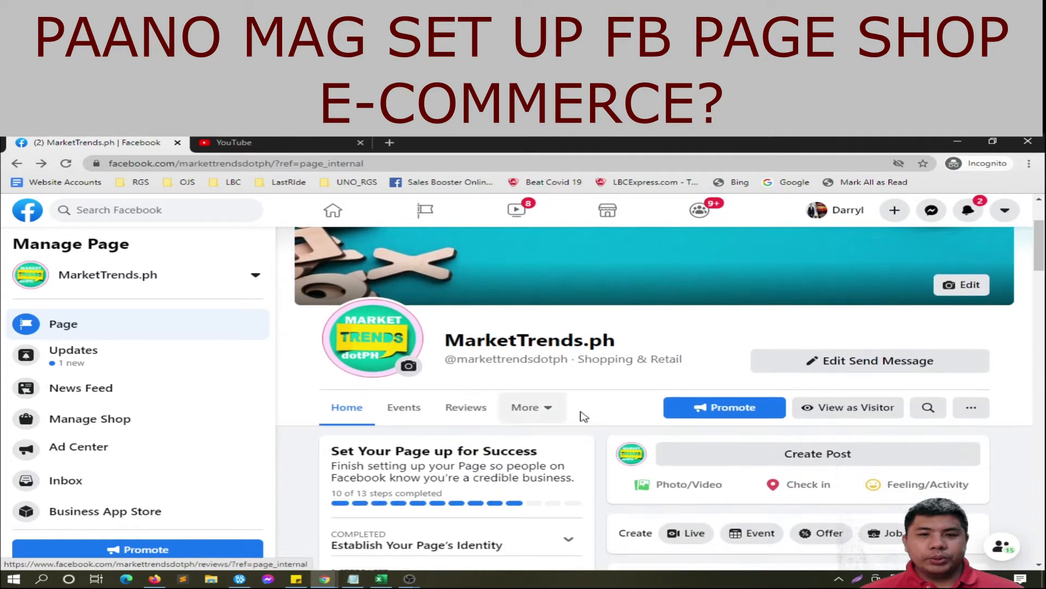
left_click(548, 409)
scroll(570, 403, "down", 1)
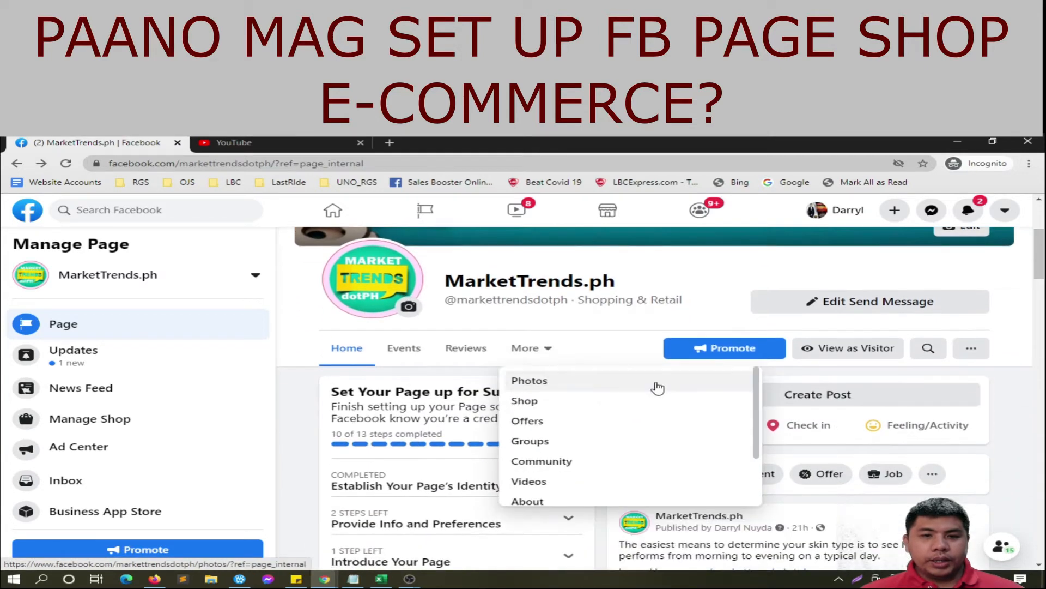
left_click(539, 402)
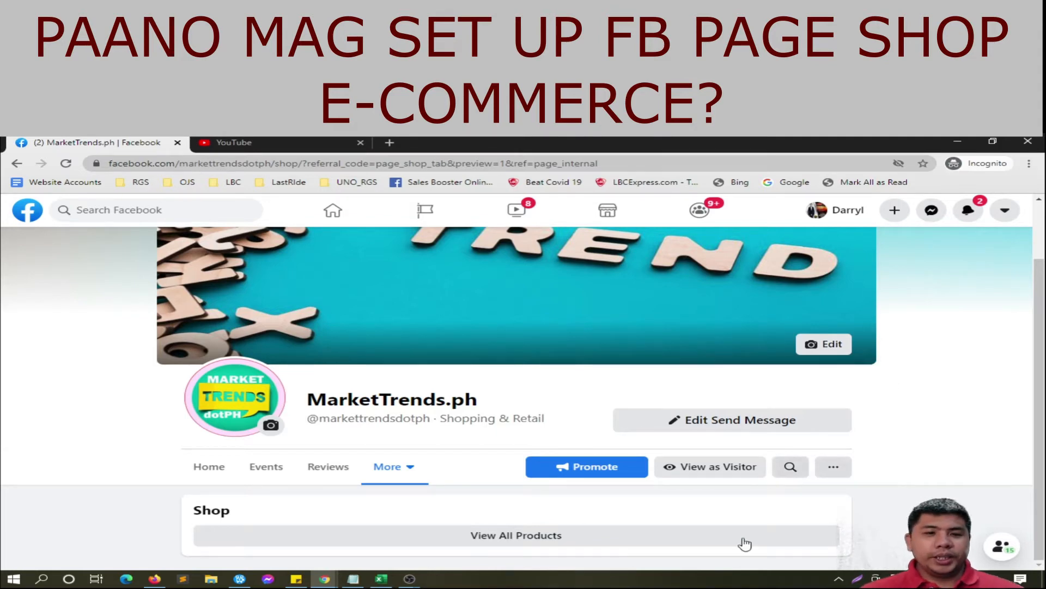
left_click(647, 544)
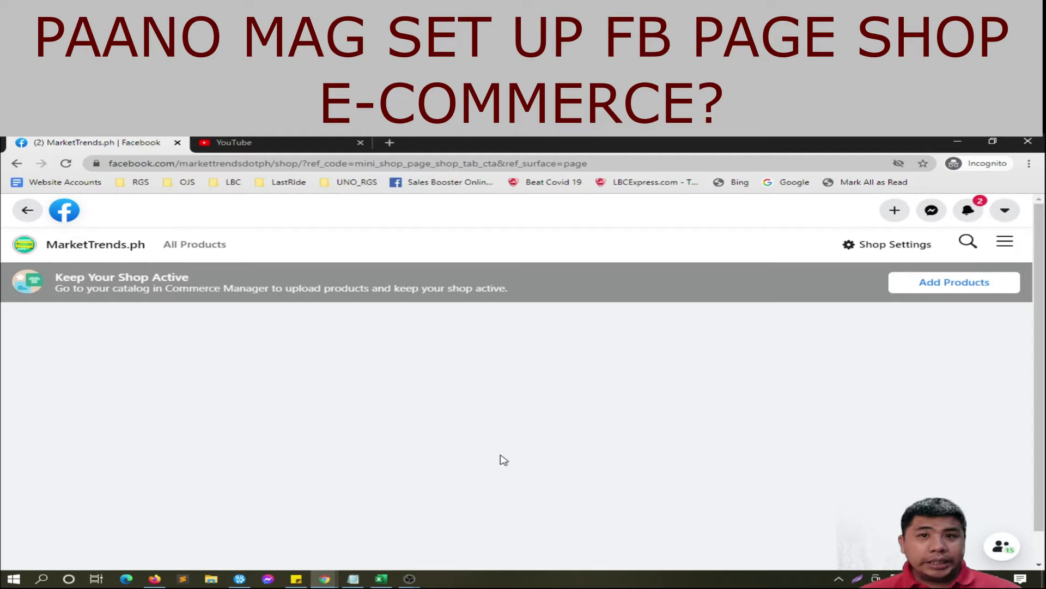
Step: Begin adding an item manually to the Buy 1 Take 1 catalog via Add Products and Add Items
left_click(937, 284)
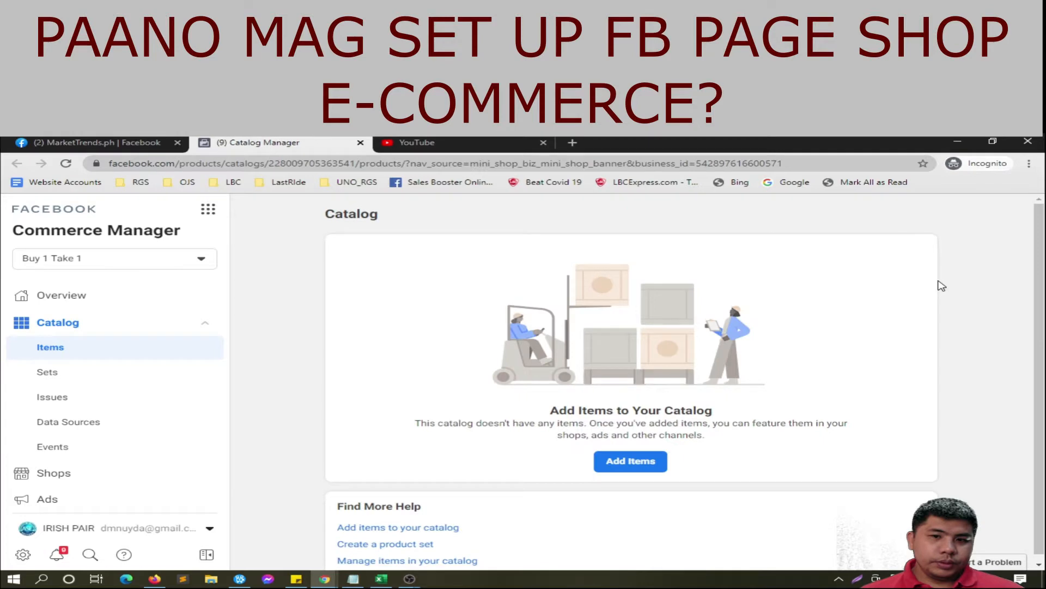
left_click(657, 461)
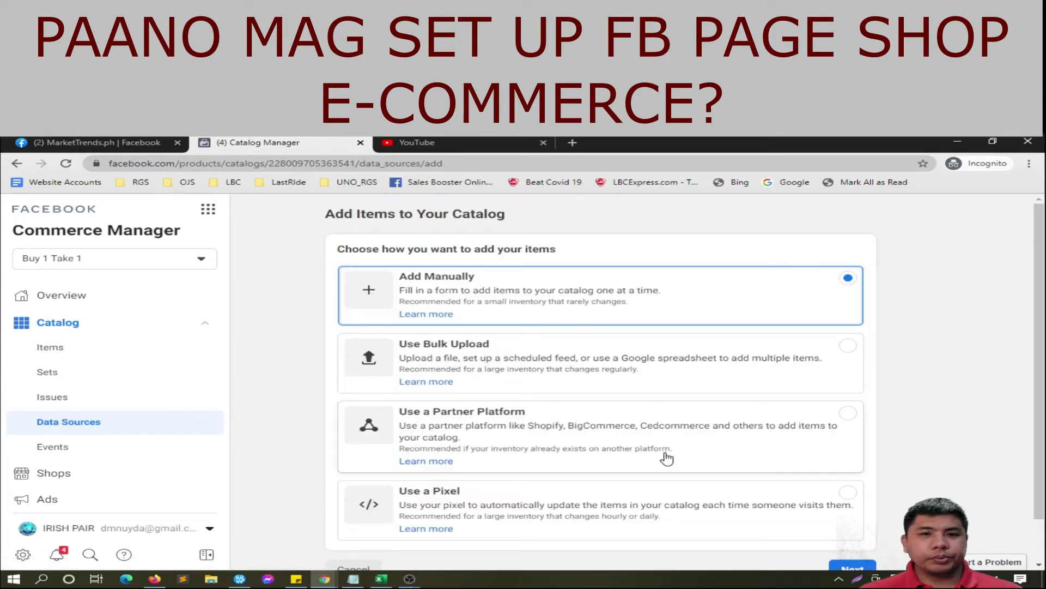
scroll(763, 409, "down", 1)
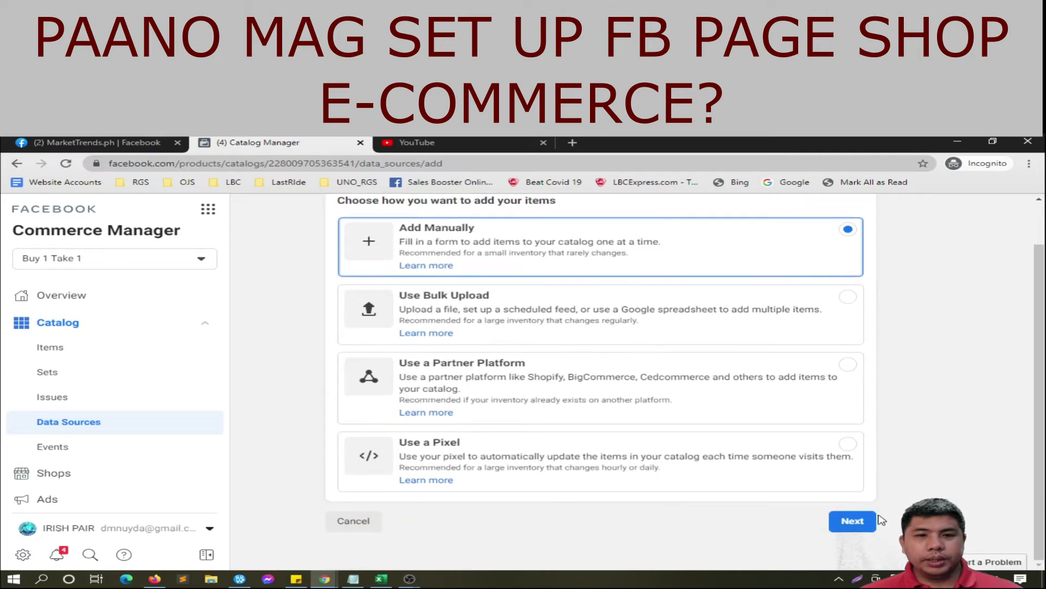
left_click(865, 525)
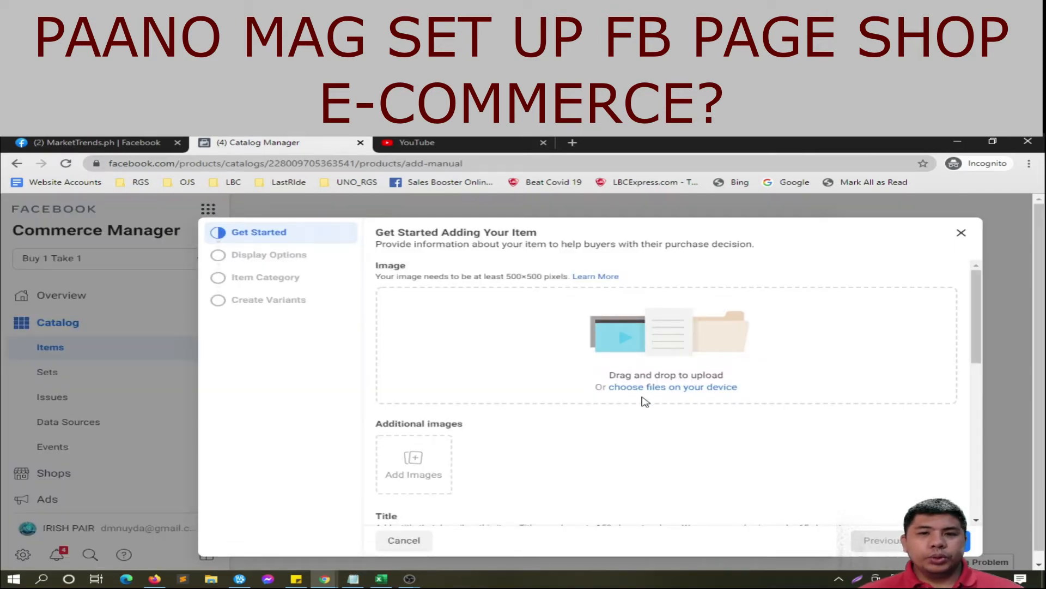
Step: Upload image 1_1 from D: > 15. Personal > VLOG > Product as the item's photo
left_click(656, 388)
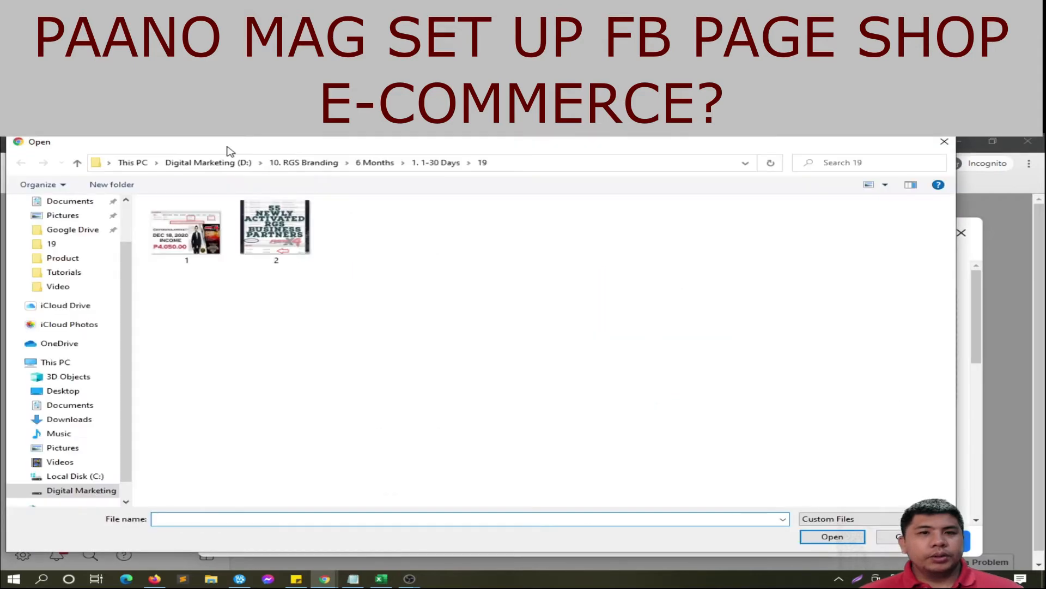
scroll(125, 455, "down", 1)
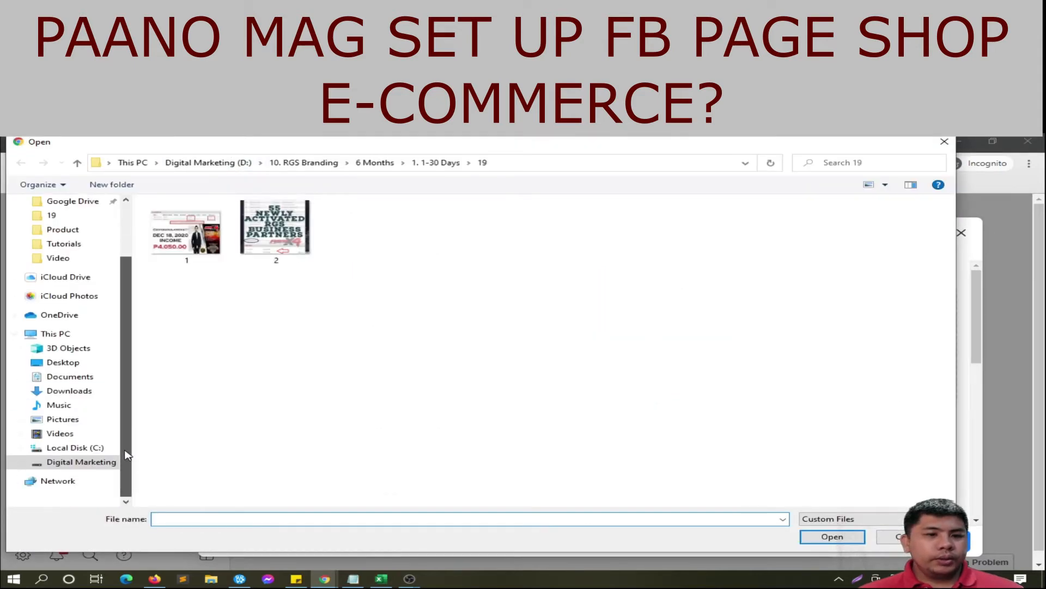
left_click(65, 464)
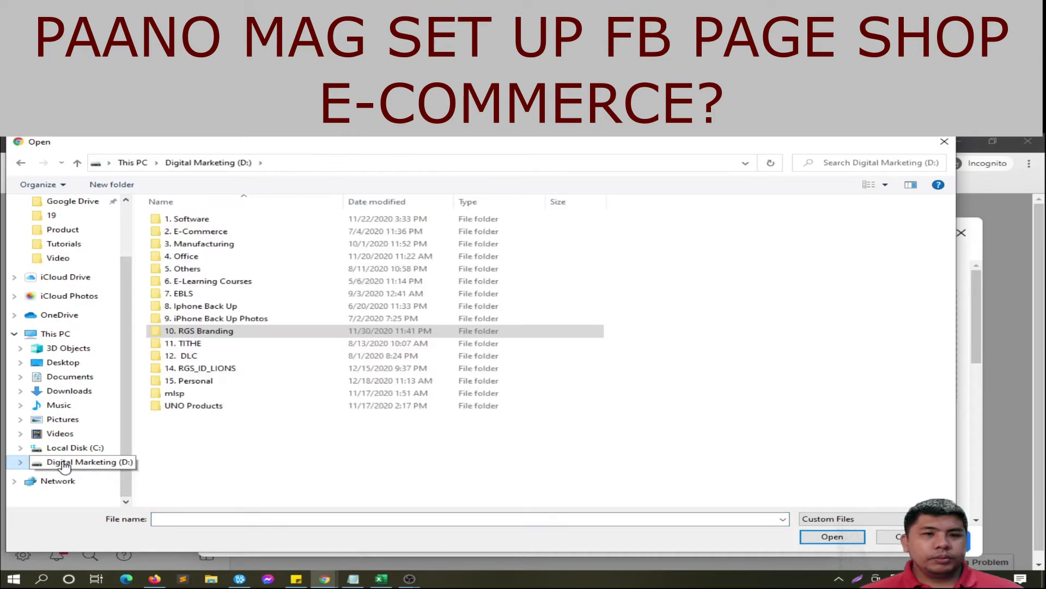
double_click(188, 382)
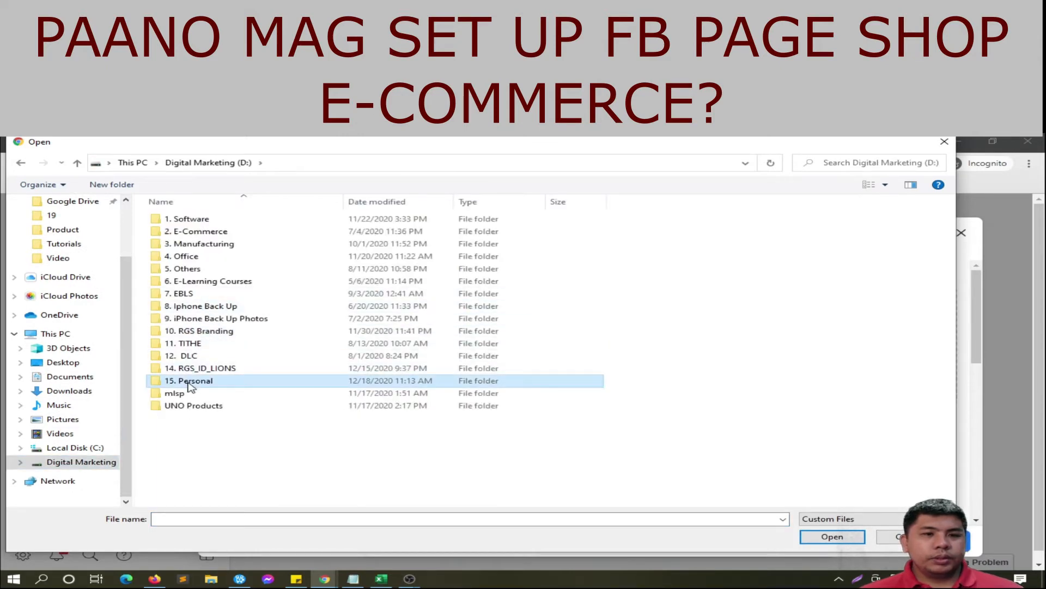
left_click(446, 237)
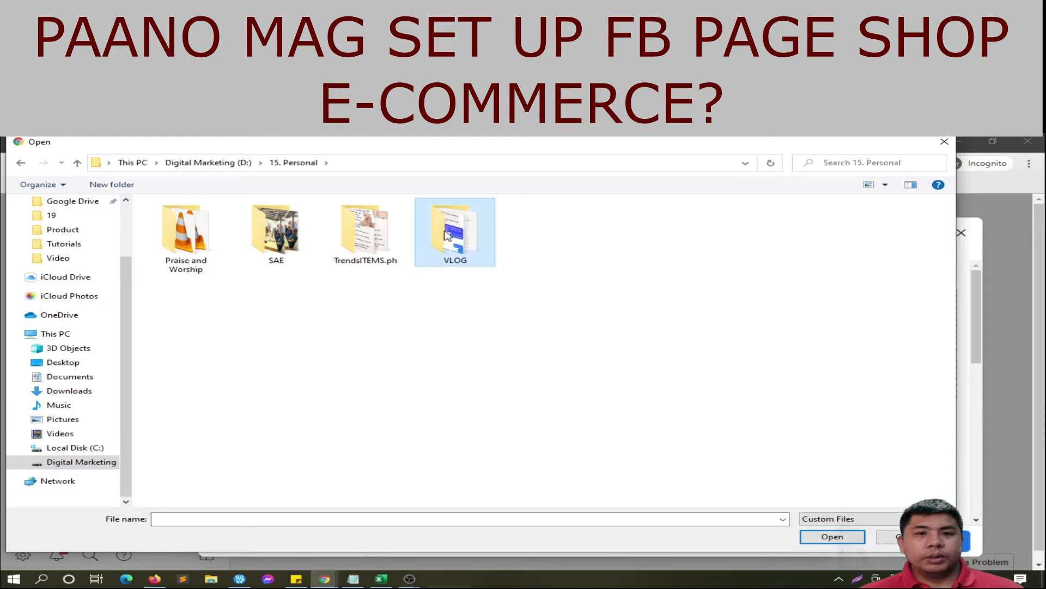
double_click(457, 236)
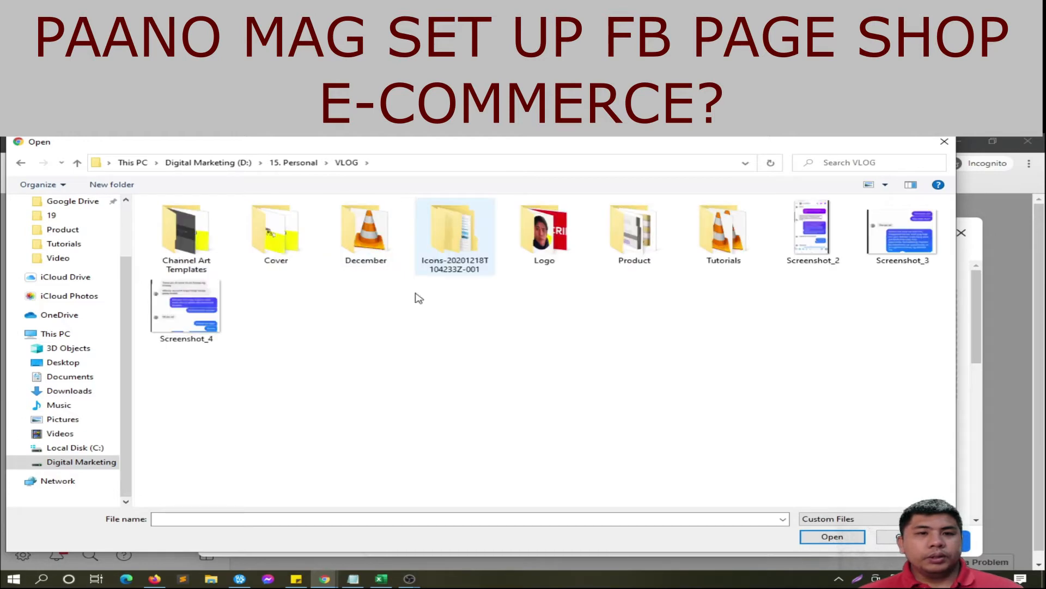
double_click(654, 222)
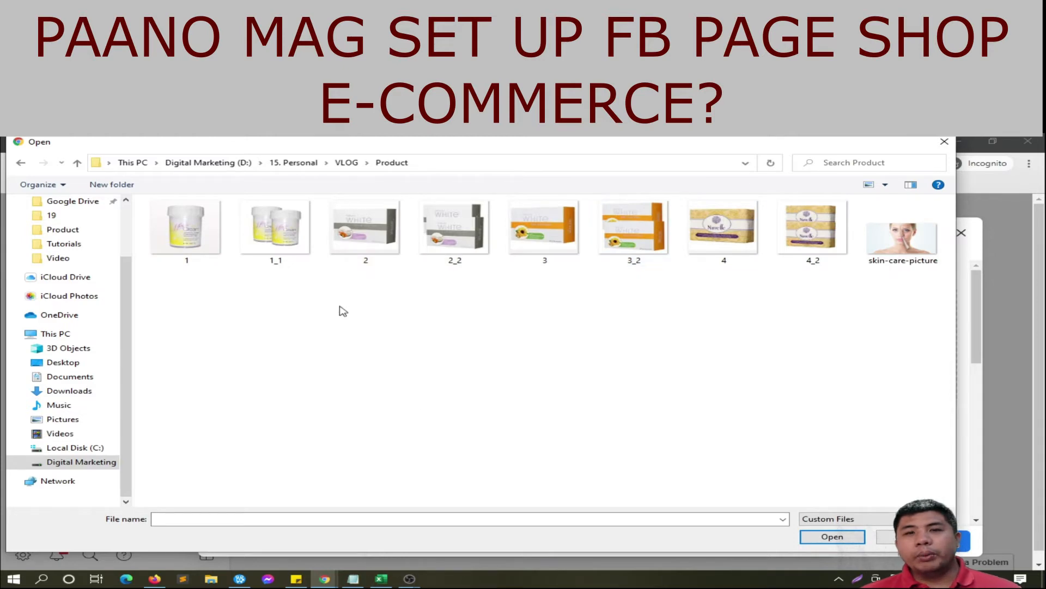
double_click(295, 243)
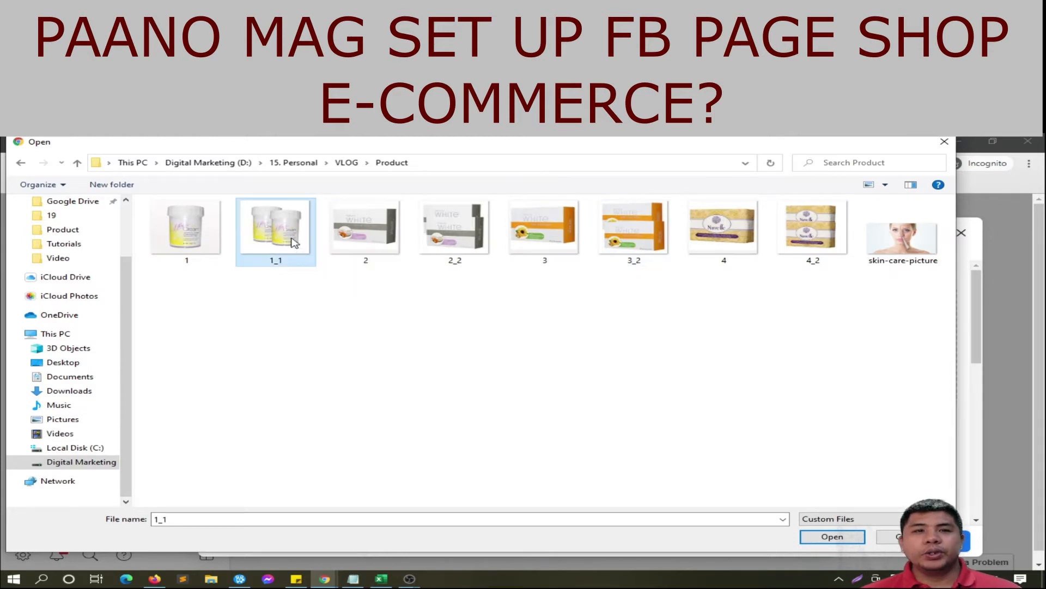
scroll(632, 349, "down", 1)
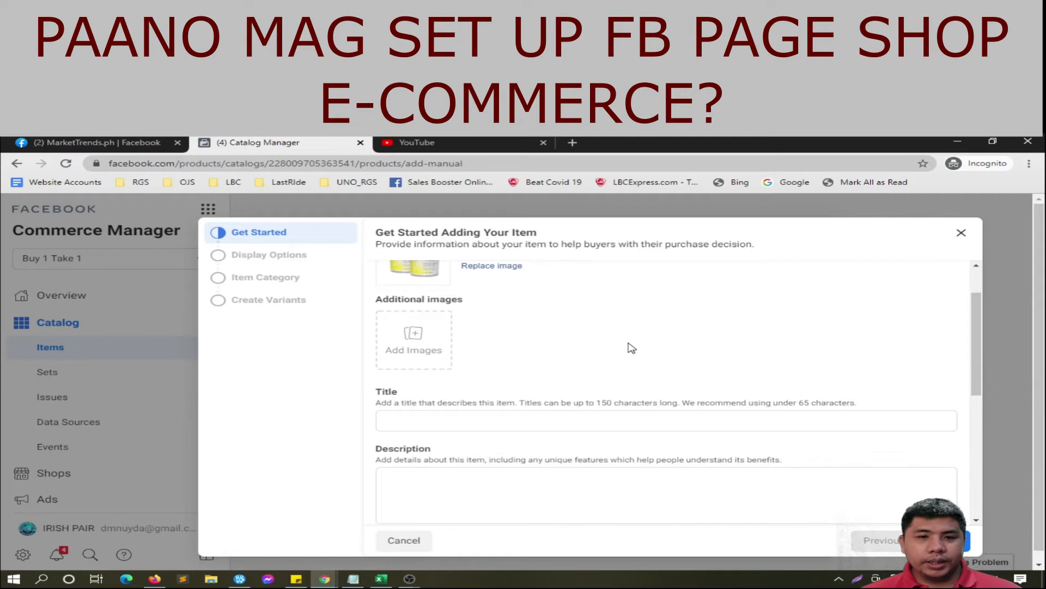
Step: Enter 'Face Cream B1T1' as the item title, fixing typing mistakes
left_click(542, 417)
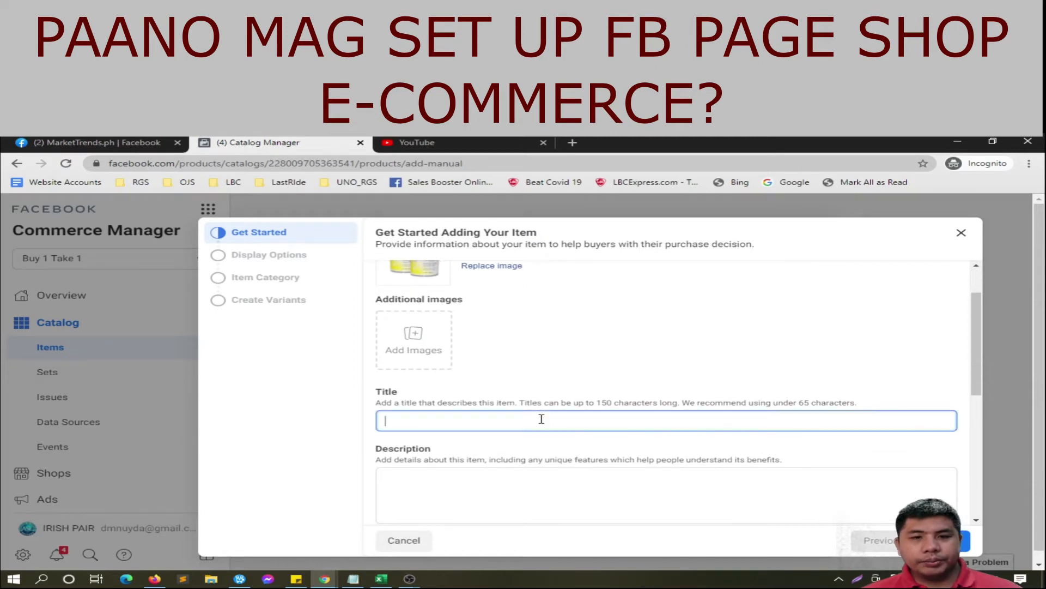
scroll(578, 398, "up", 1)
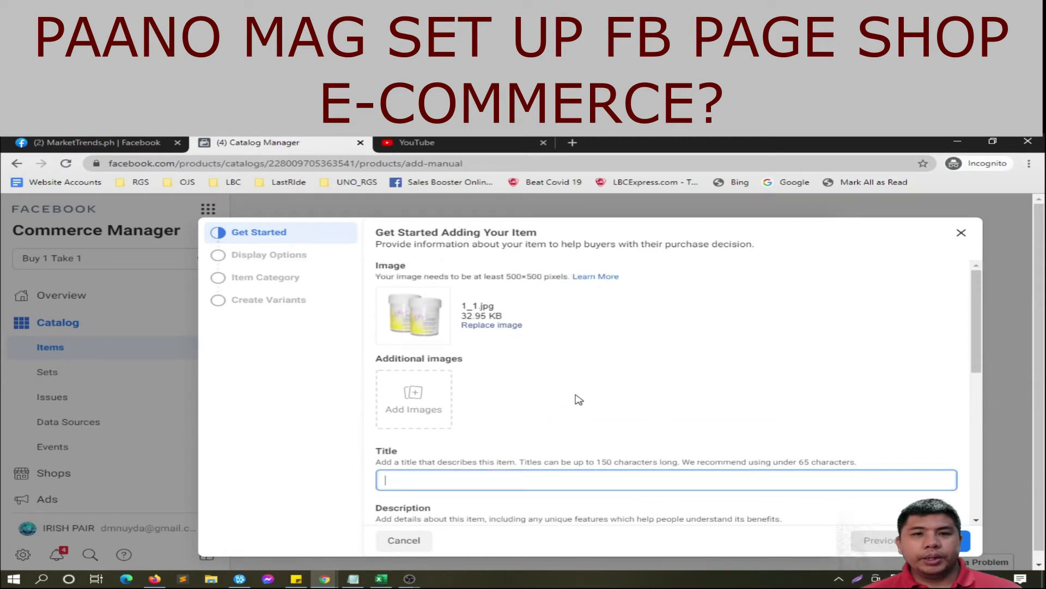
type("Face C")
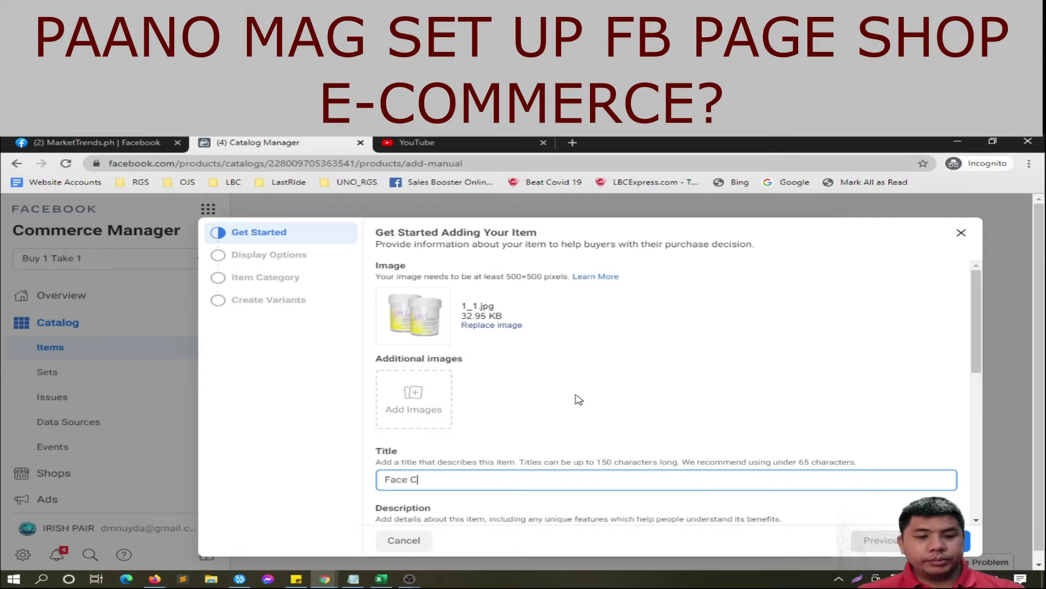
type("ream B!T")
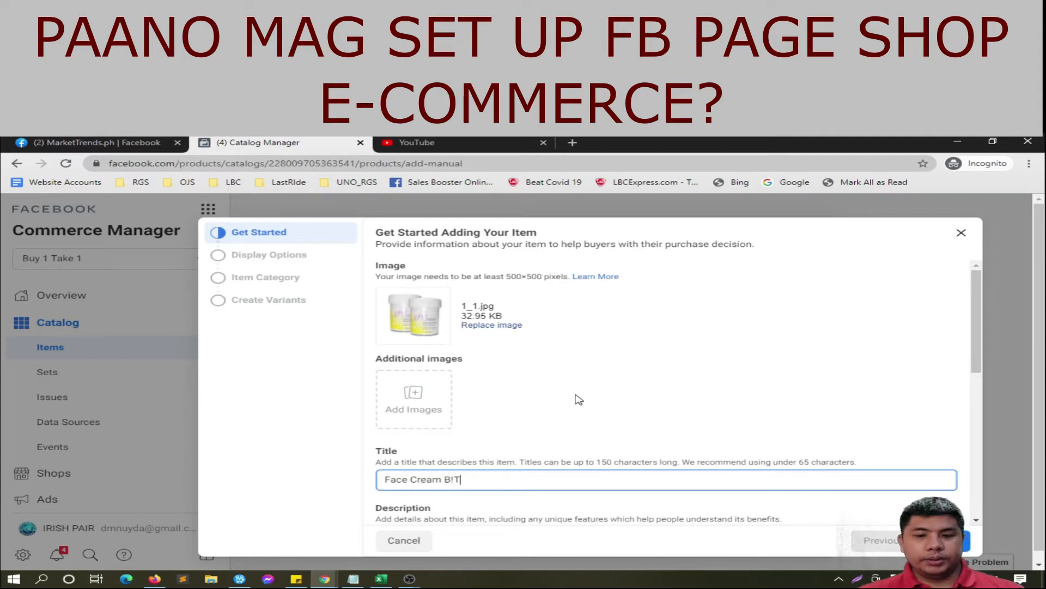
key("BackSpace")
key("BackSpace")
type("1T1")
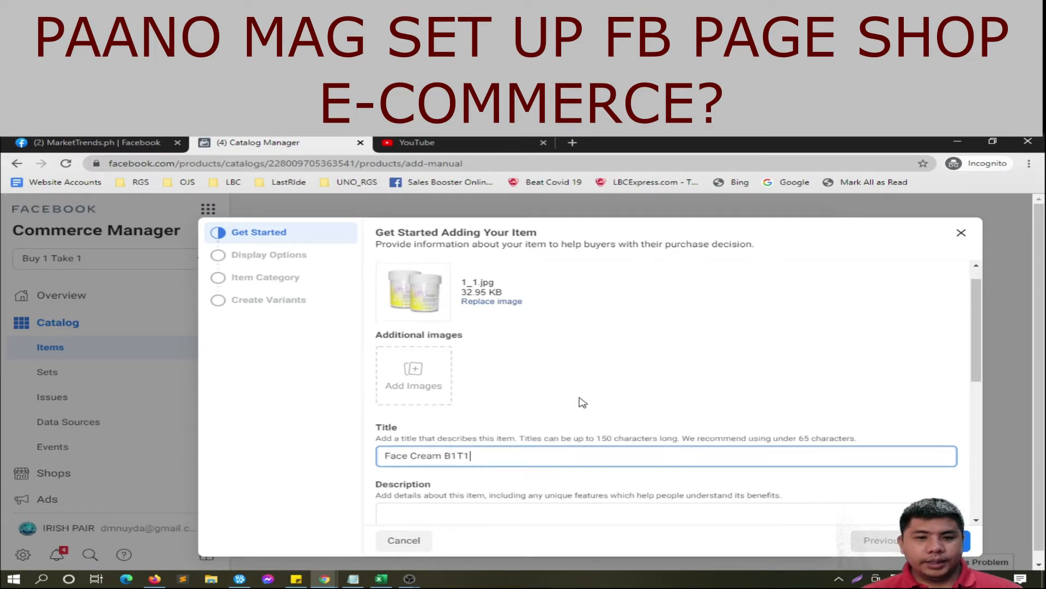
scroll(579, 399, "down", 1)
left_click(550, 493)
Step: Copy the Magic Cream with Glutathione and Collagen paragraph from the Notepad shop notes
left_click(354, 578)
left_click_drag(522, 232, 615, 315)
scroll(567, 376, "down", 1)
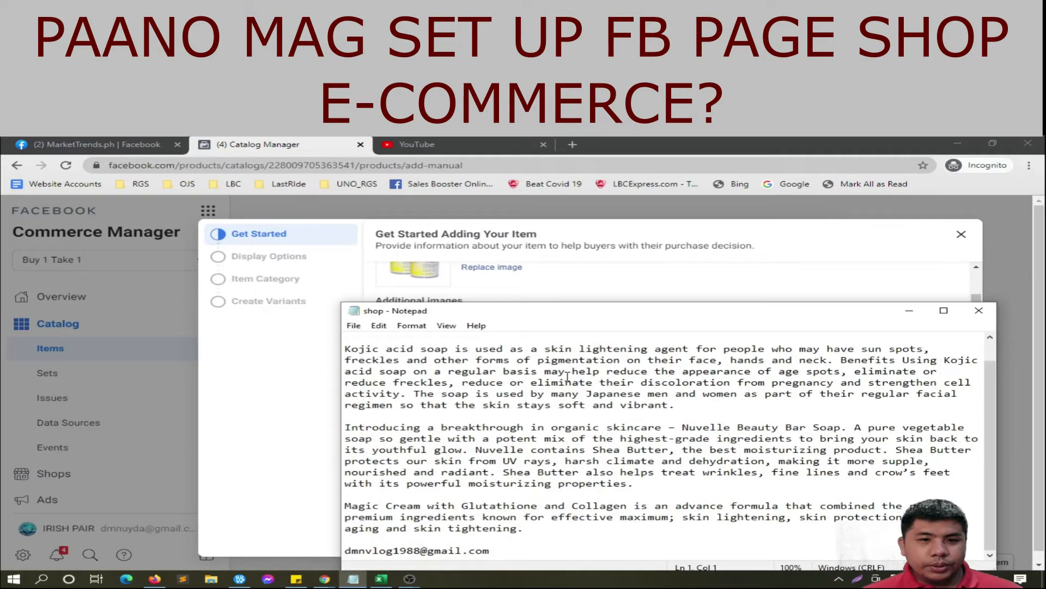
scroll(568, 376, "up", 1)
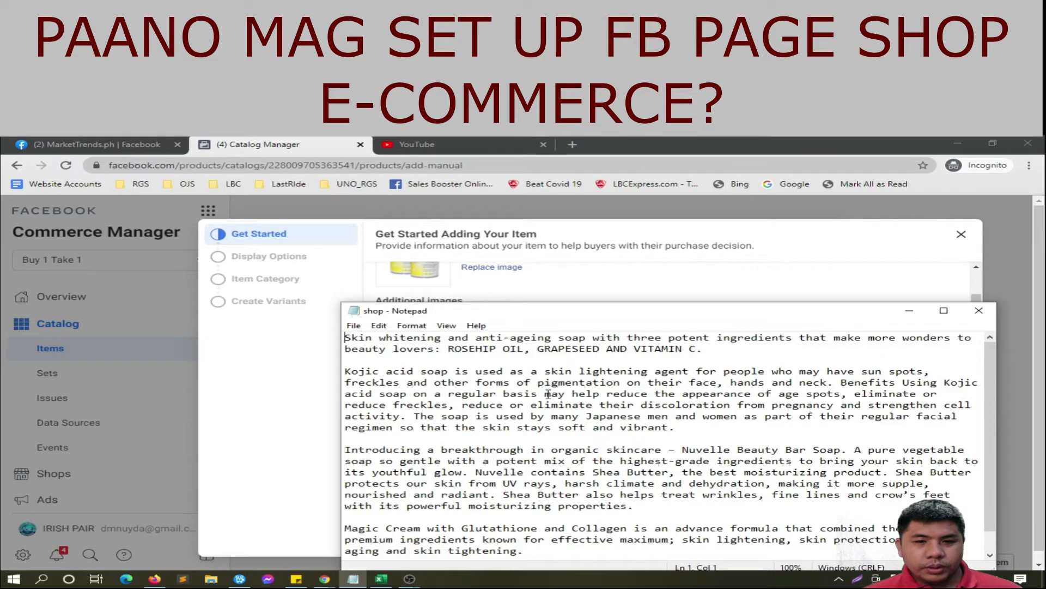
left_click_drag(512, 315, 518, 250)
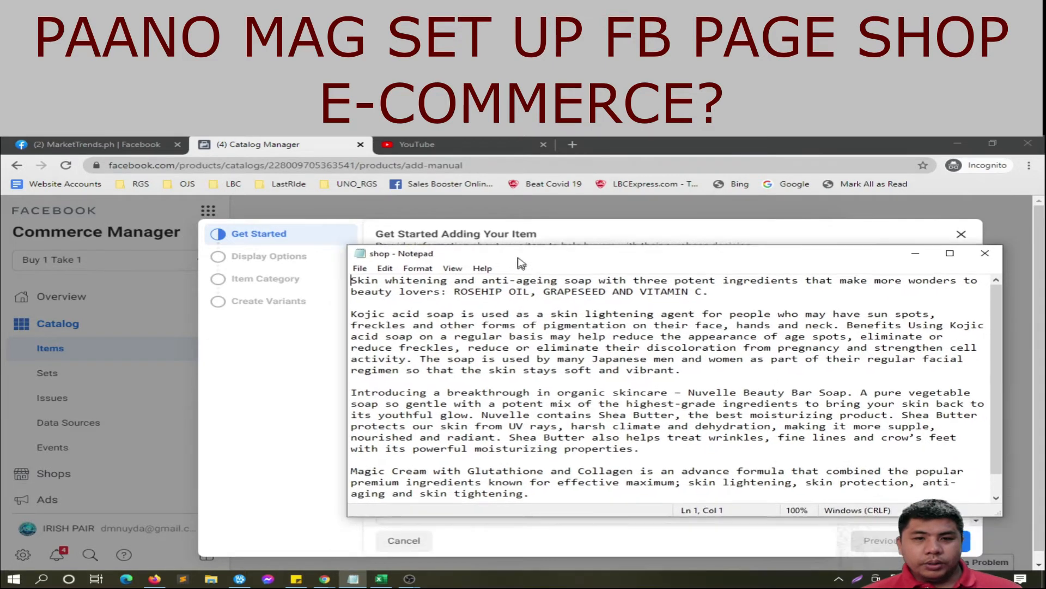
scroll(542, 480, "down", 1)
left_click_drag(545, 464, 338, 433)
key("ctrl+c")
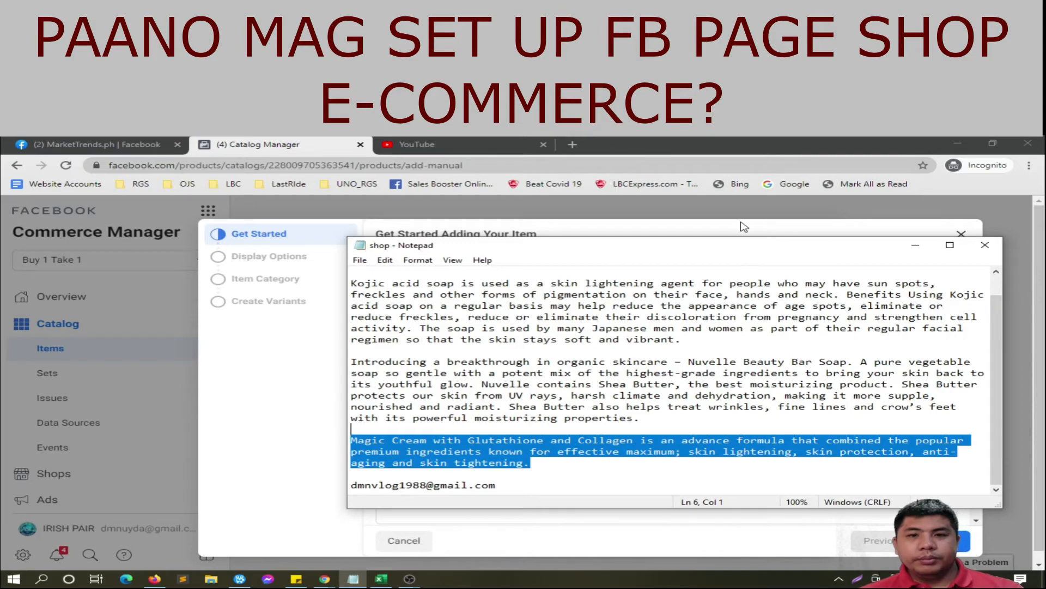
left_click_drag(726, 247, 663, 348)
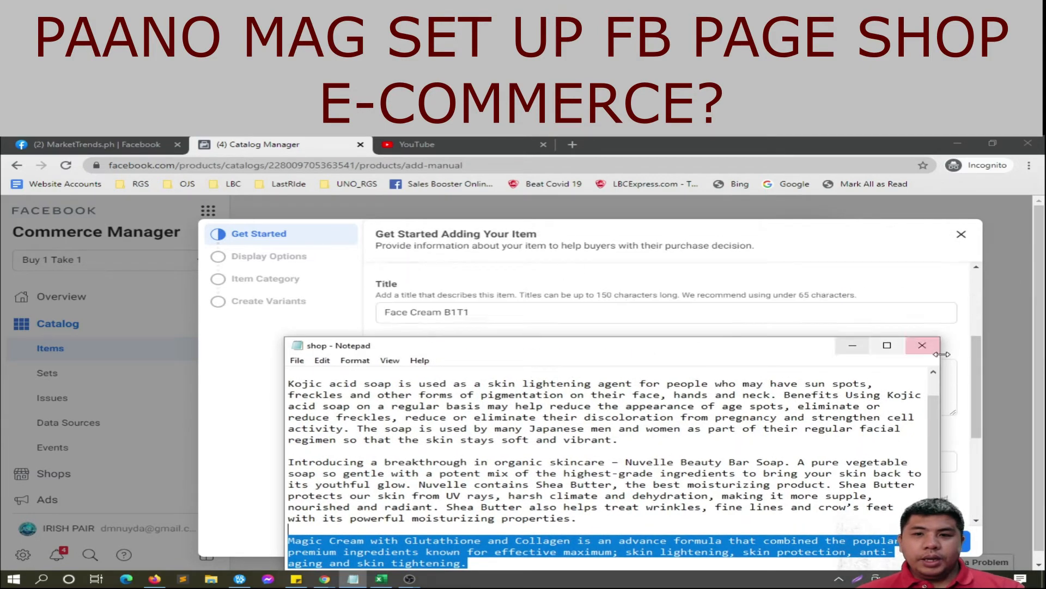
left_click(854, 348)
Step: Paste the Magic Cream paragraph into Description and prefix the title with 'Magic'
left_click(545, 370)
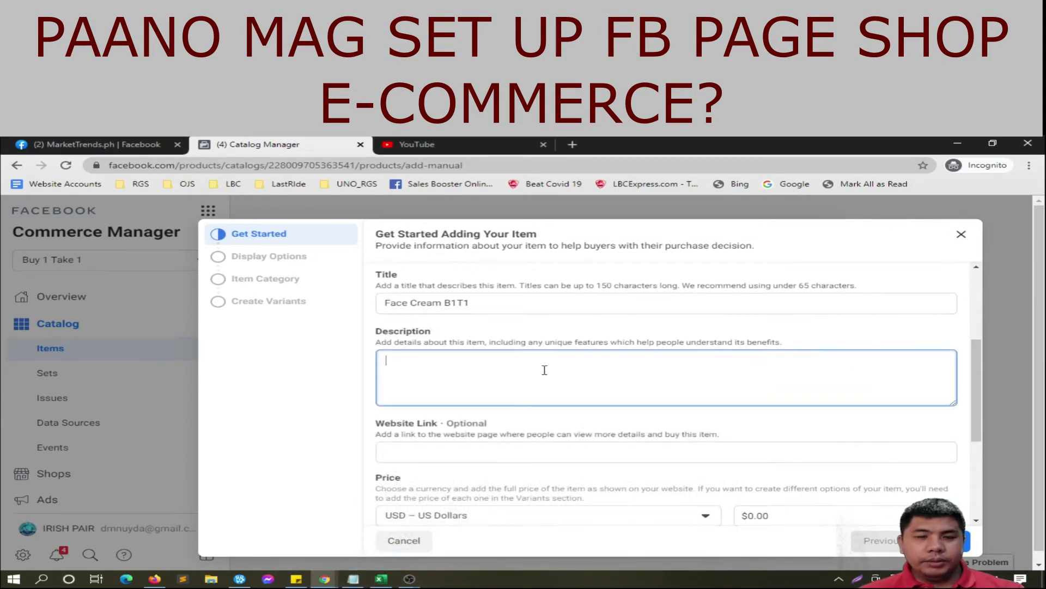
key("ctrl+v")
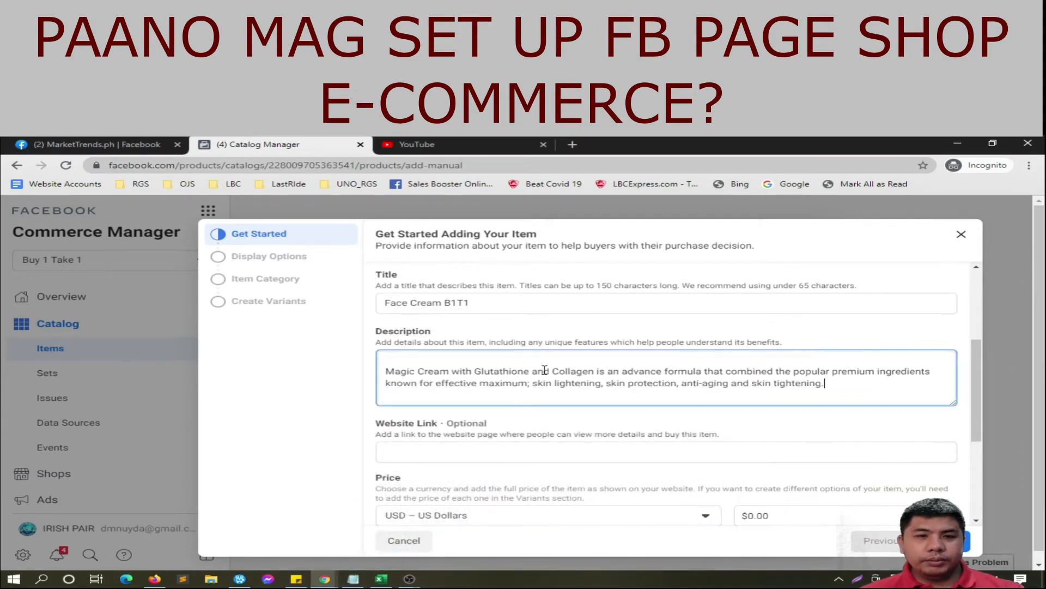
left_click(390, 303)
type("Magi")
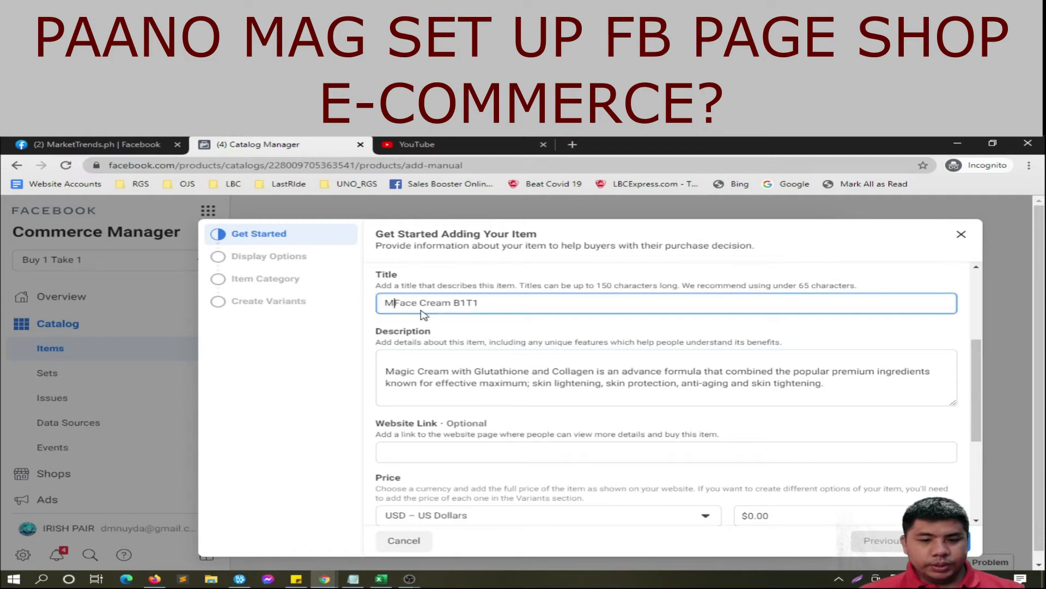
type("c")
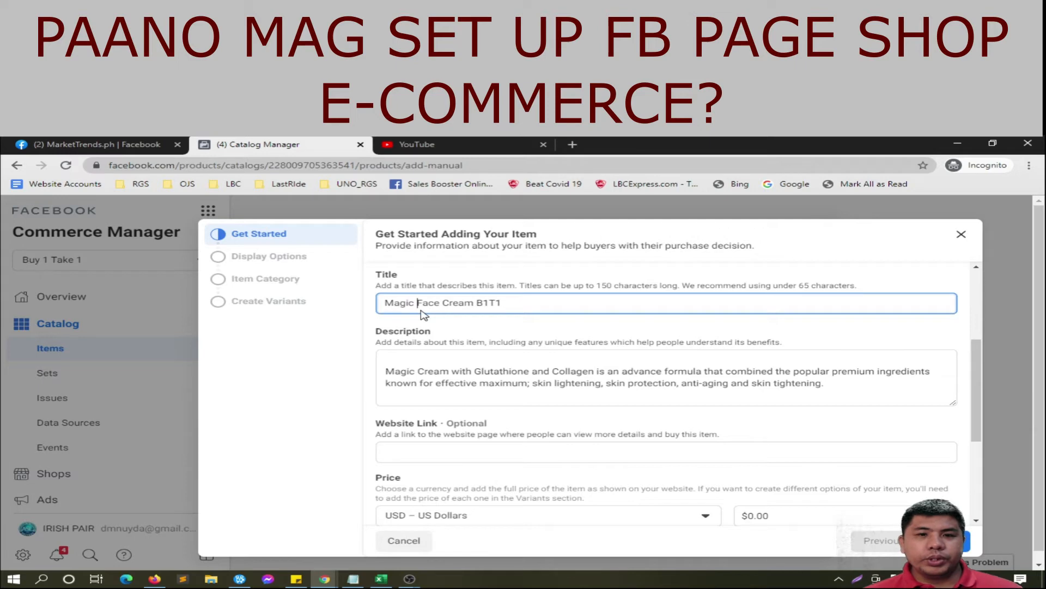
Step: Delete the description's blank first line and insert 'Face' to read Magic Face Cream
left_click(449, 360)
key("Delete")
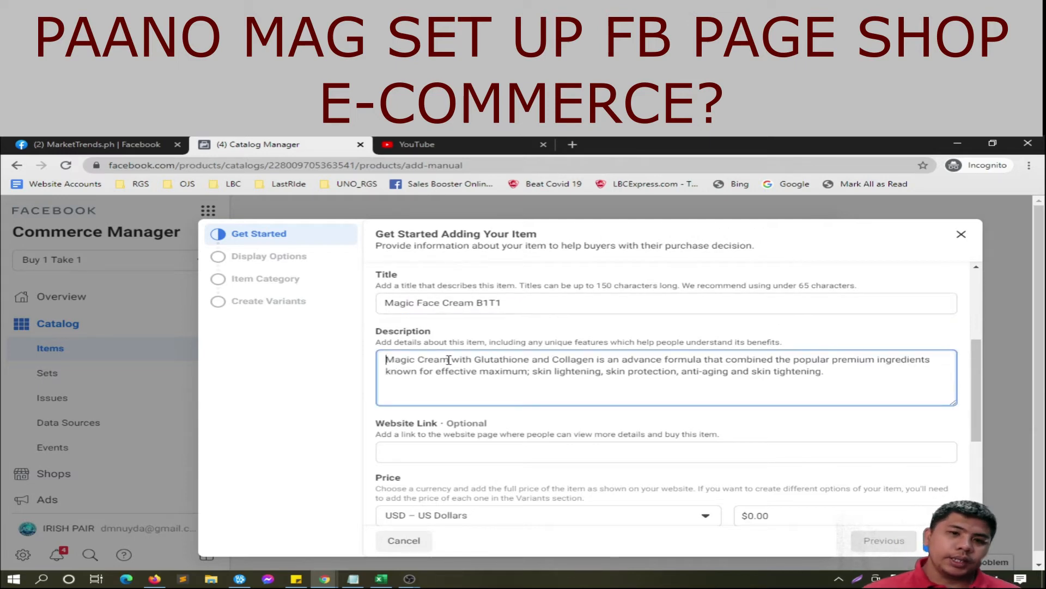
left_click(417, 360)
type("Face")
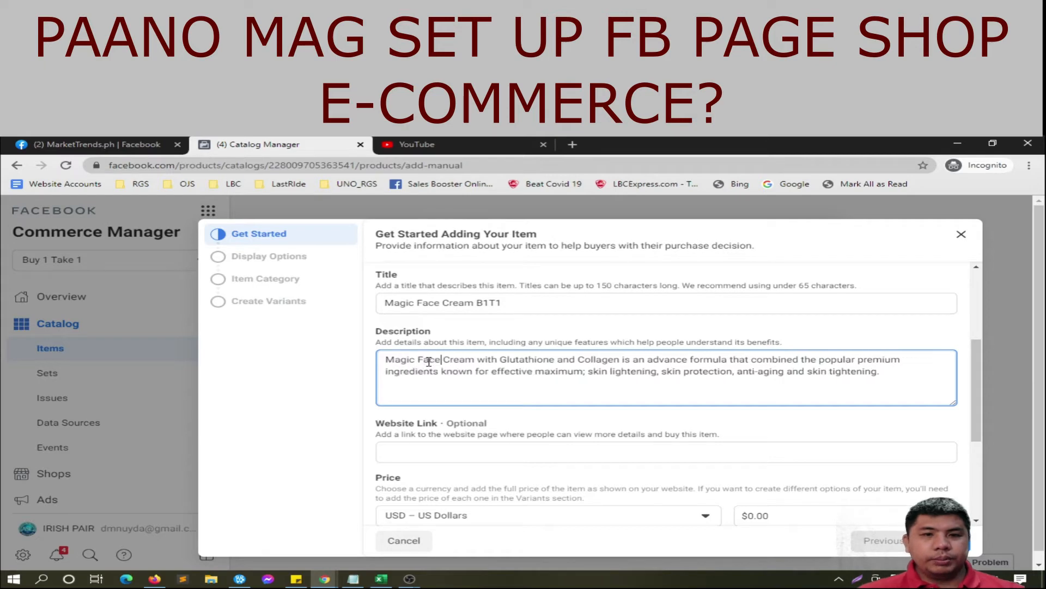
scroll(212, 425, "down", 1)
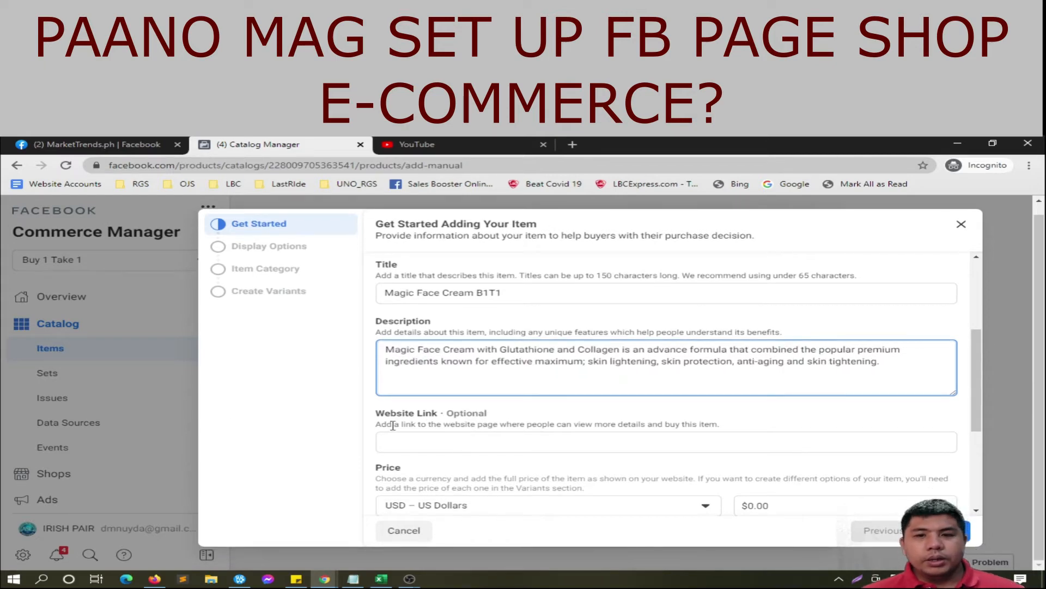
left_click(437, 437)
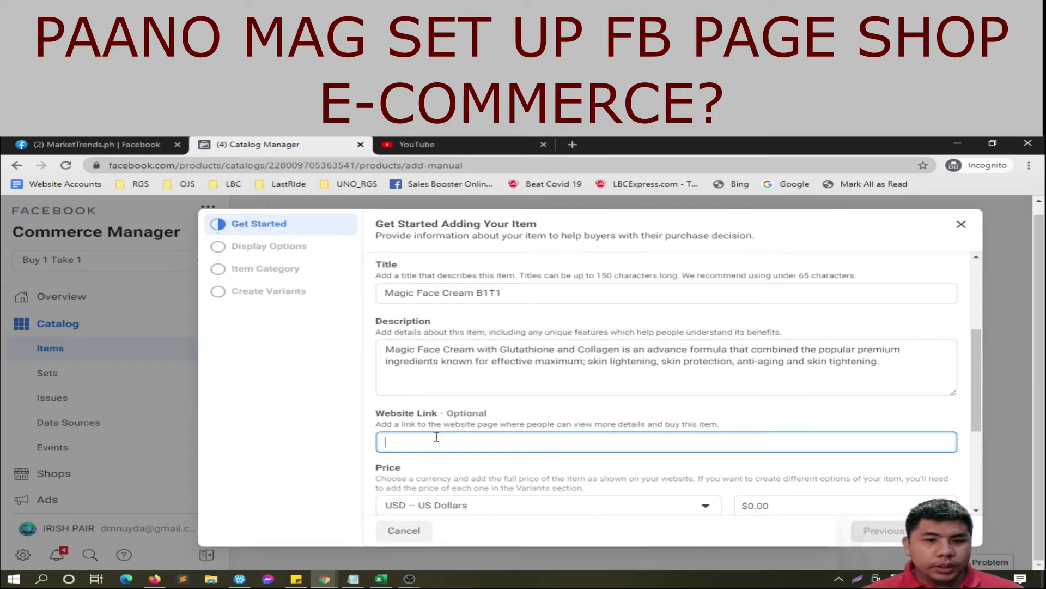
scroll(436, 437, "down", 1)
scroll(438, 442, "down", 1)
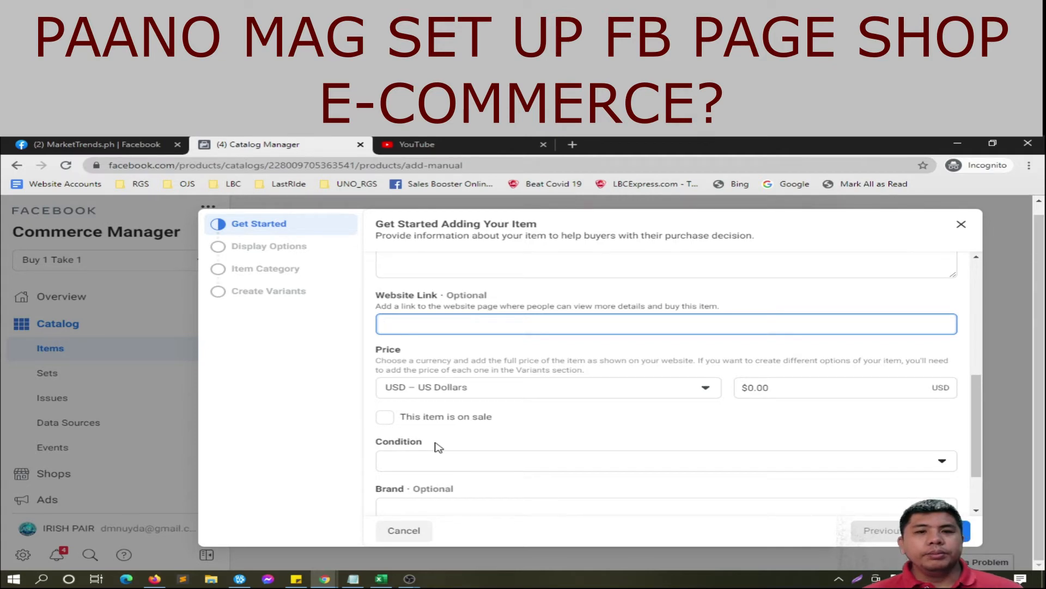
Step: Set the currency to PHP – Philippine Peso and the price to ₱2,279.00
left_click(696, 389)
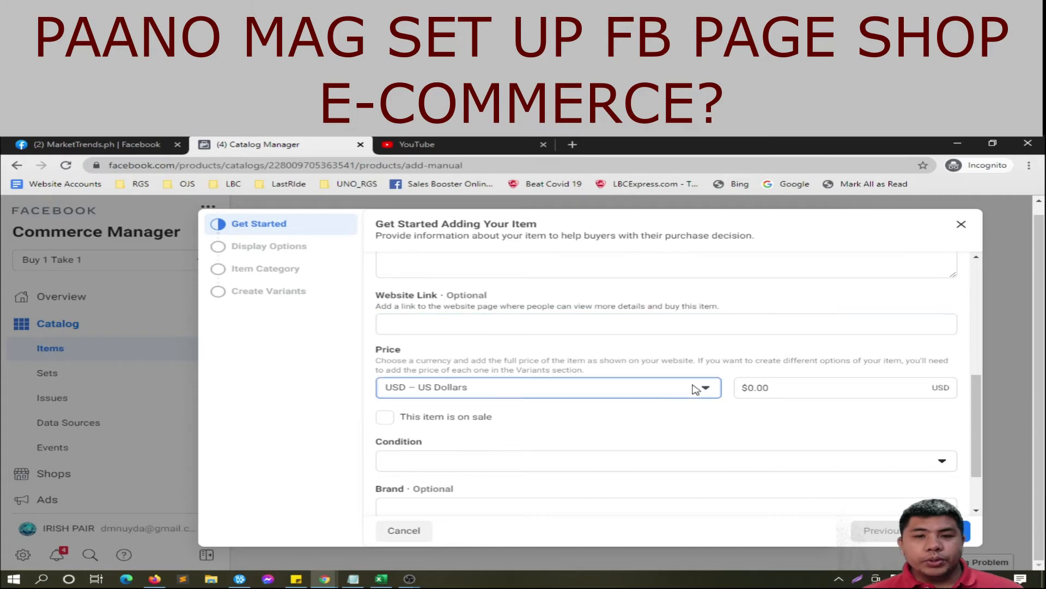
type("p")
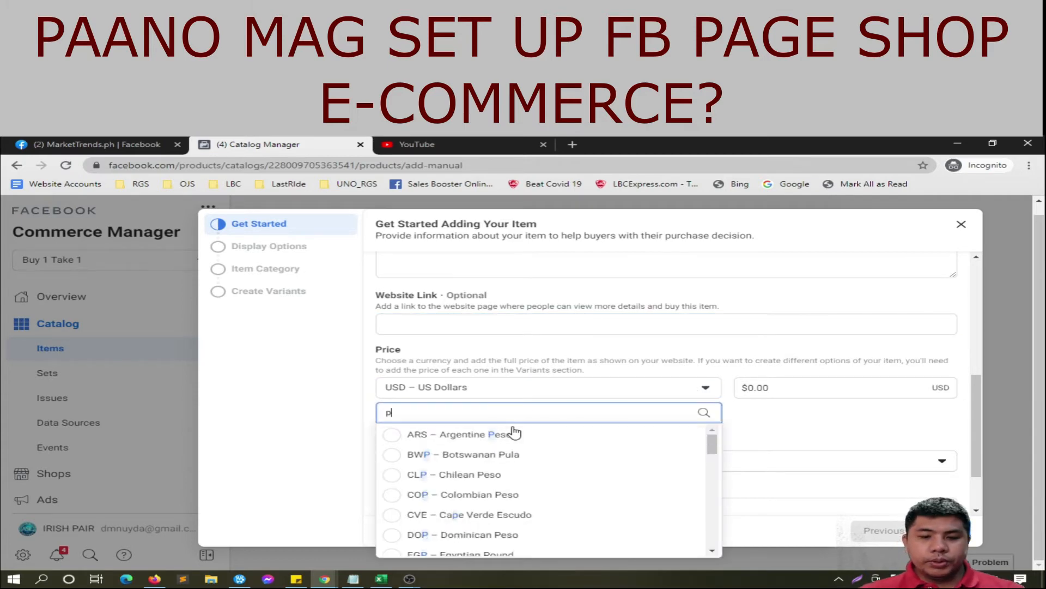
type("hp")
left_click(449, 430)
left_click(761, 387)
type("2279")
left_click(761, 413)
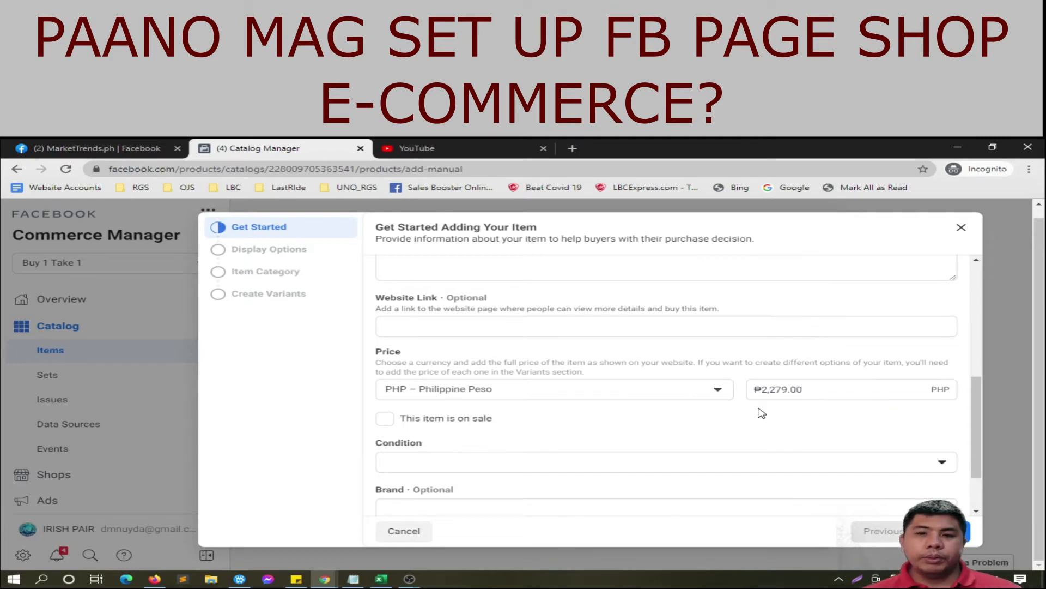
scroll(577, 374, "up", 2)
scroll(578, 373, "up", 1)
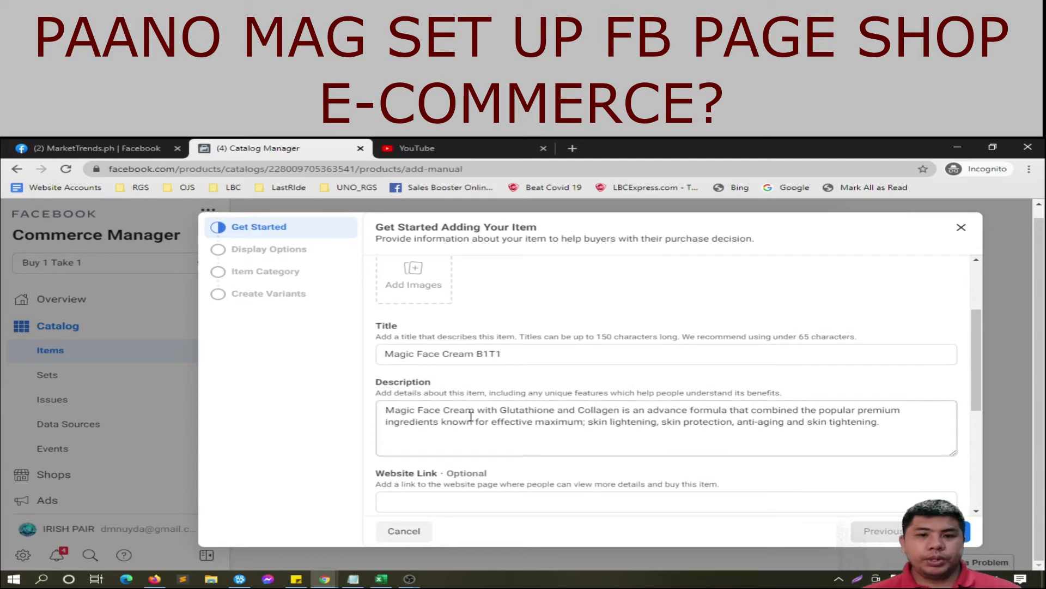
Step: Append a new 'Cash on Delivery + Free Shipping' line at the end of the description
left_click(404, 414)
left_click(894, 421)
key("Return")
key("Return")
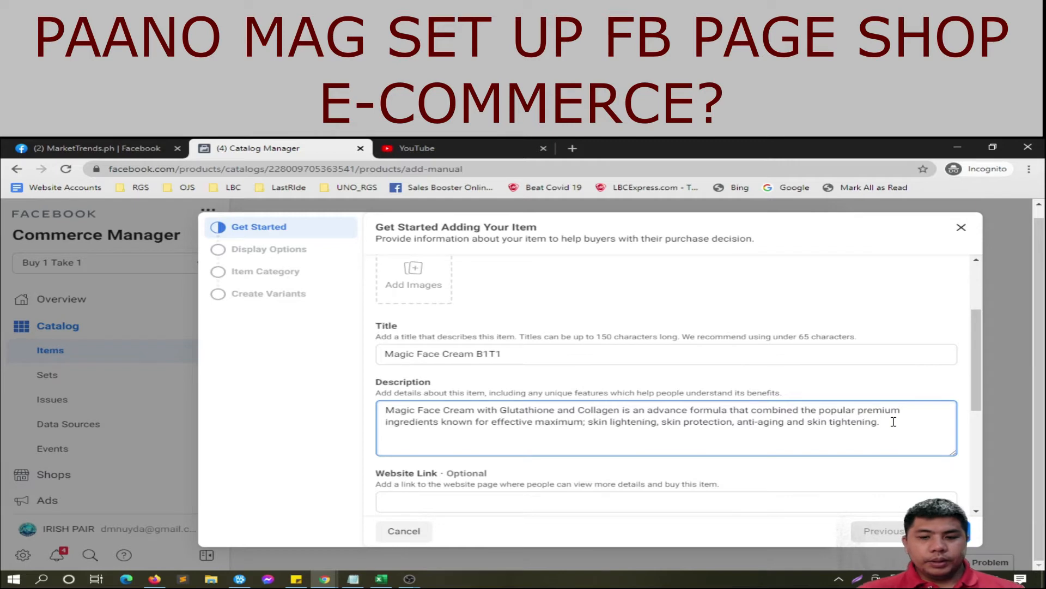
type("Cas")
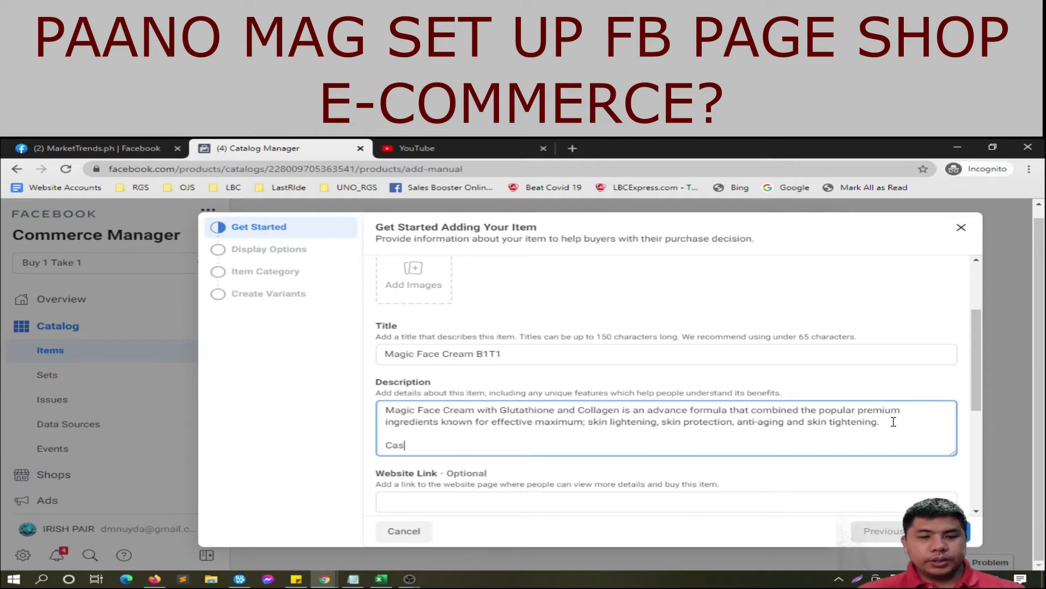
type("h on Delivery ")
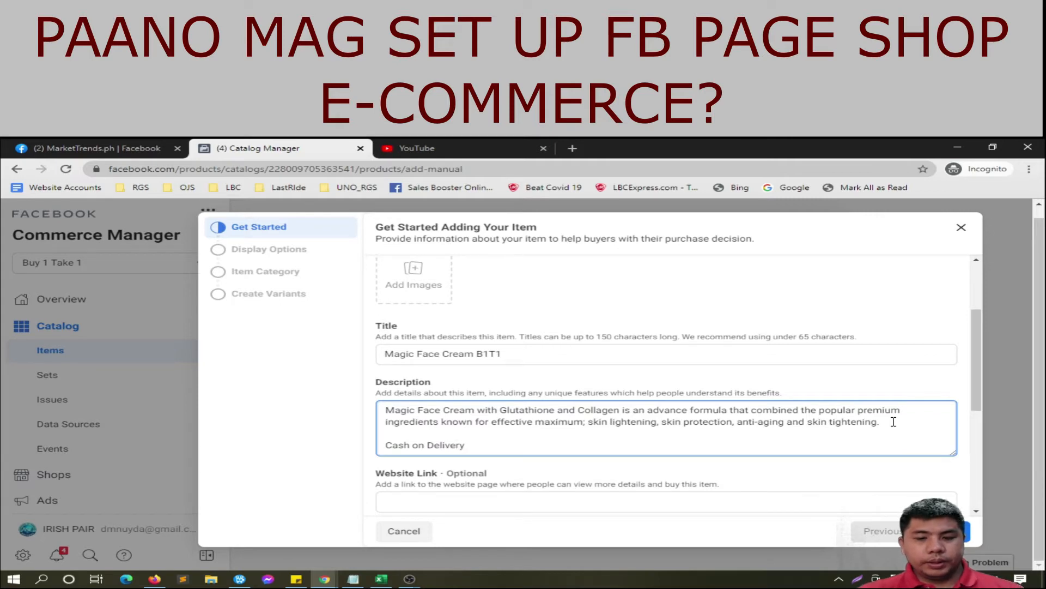
type("+ Fr")
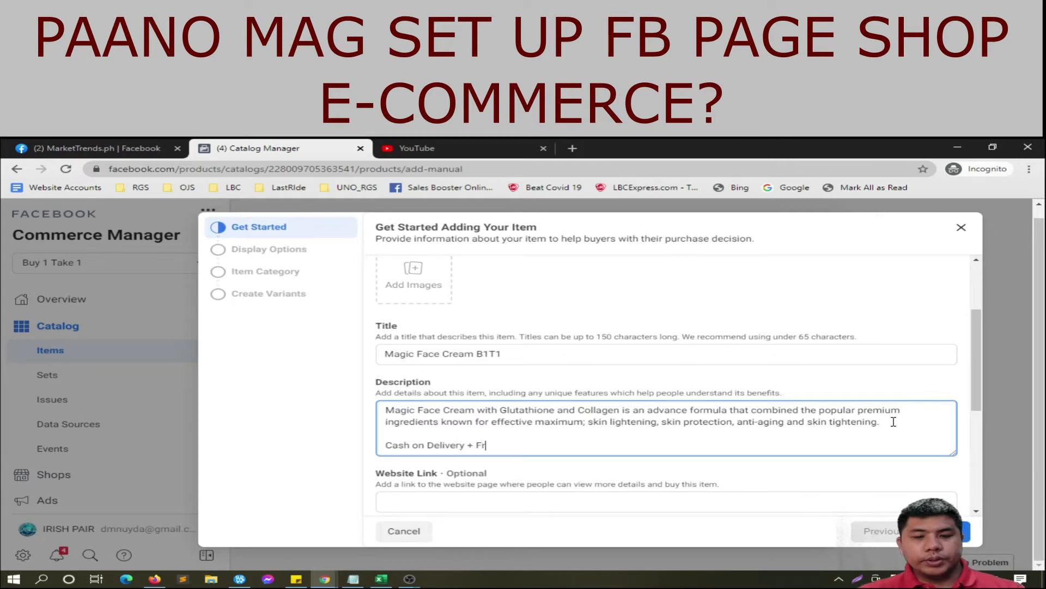
type("ee Shipping")
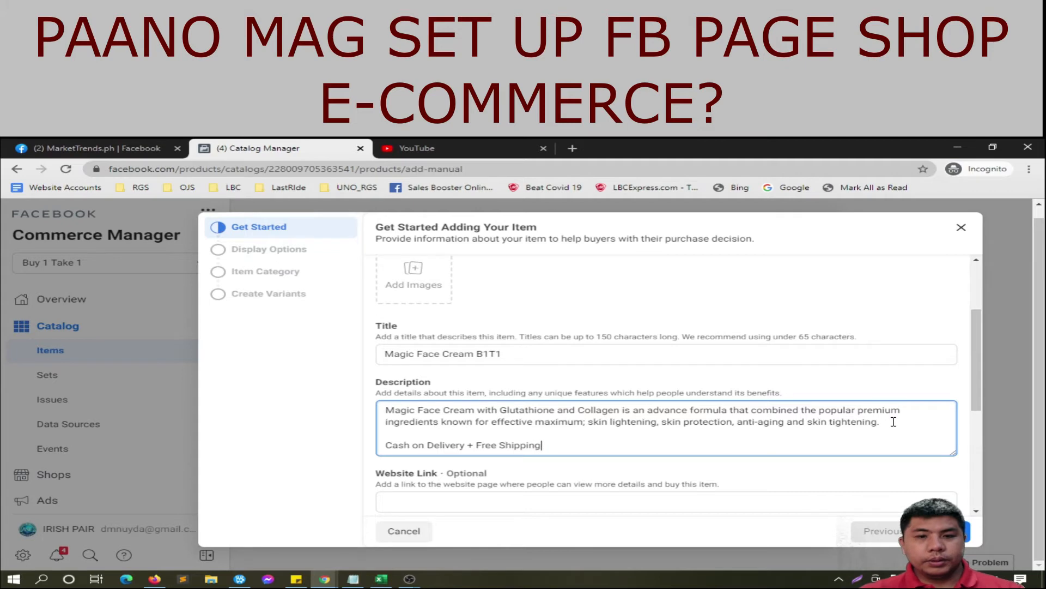
scroll(894, 422, "down", 1)
left_click(772, 441)
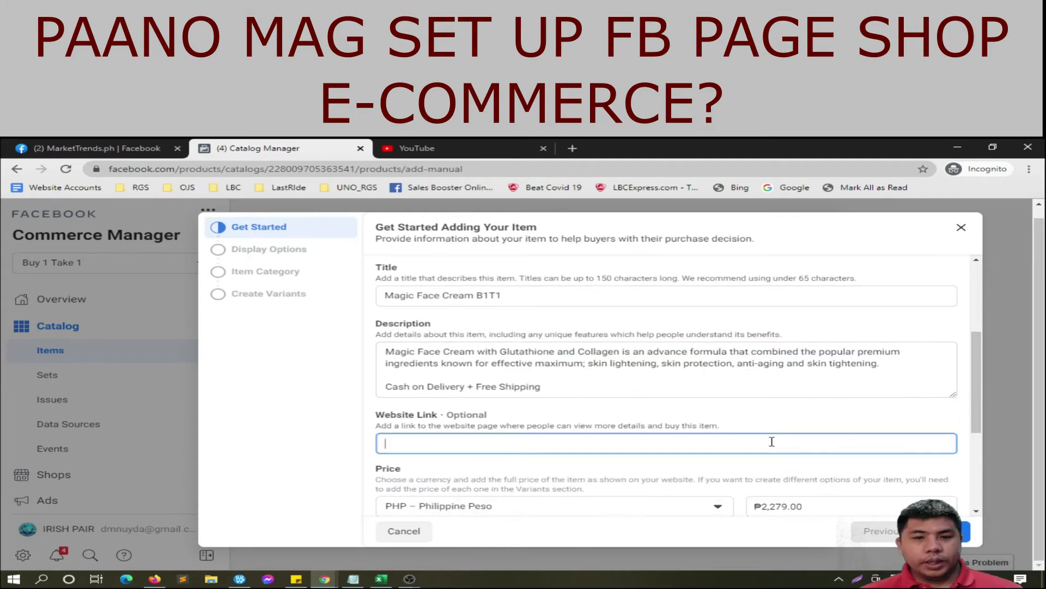
Step: Replace the invalid '#' website link with m.me/markettrendsdotph
type("#")
left_click(320, 440)
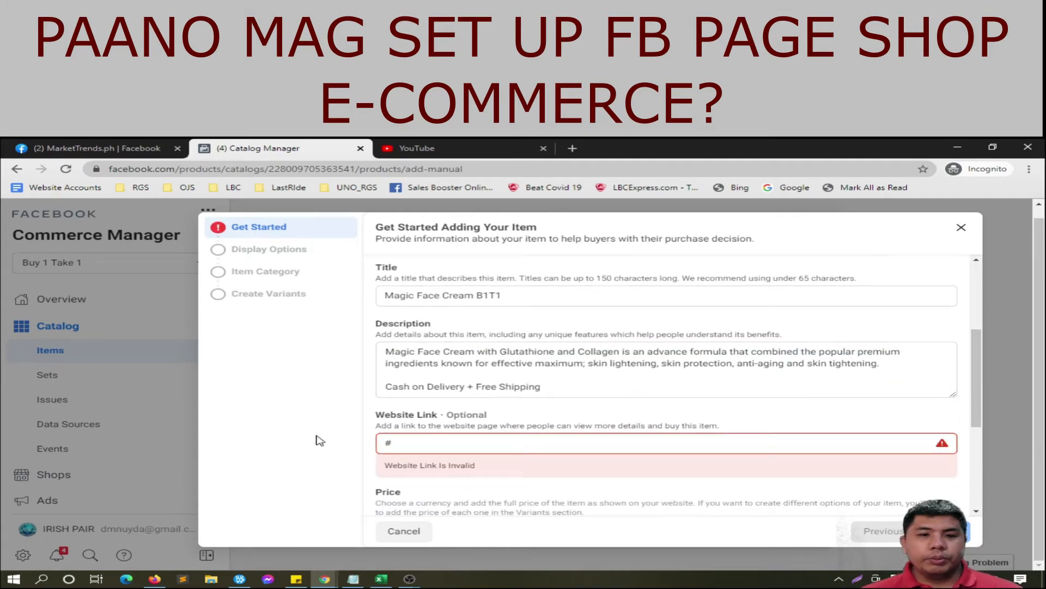
left_click_drag(396, 443, 348, 454)
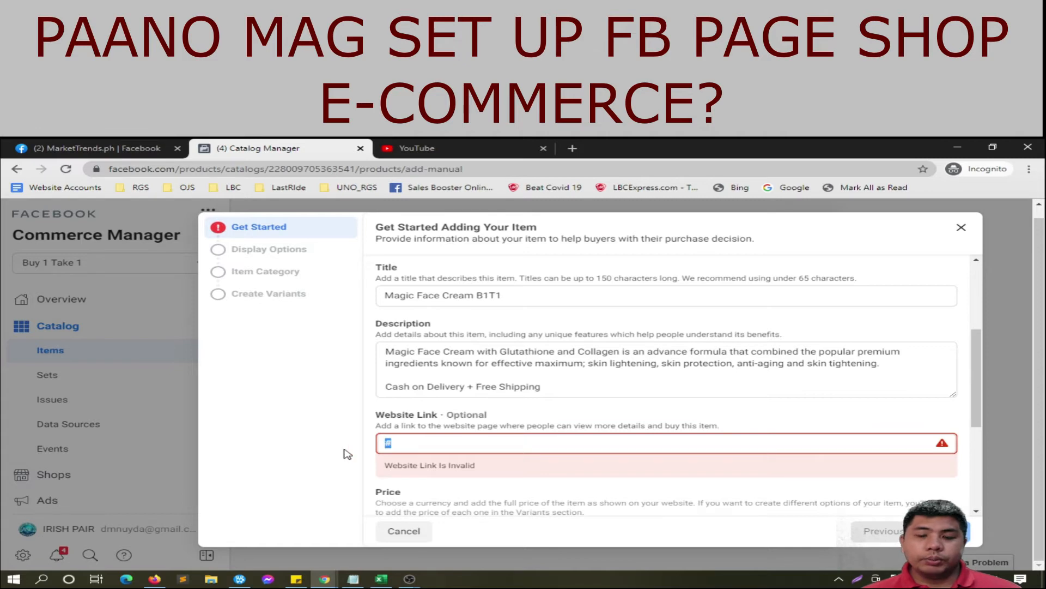
key("BackSpace")
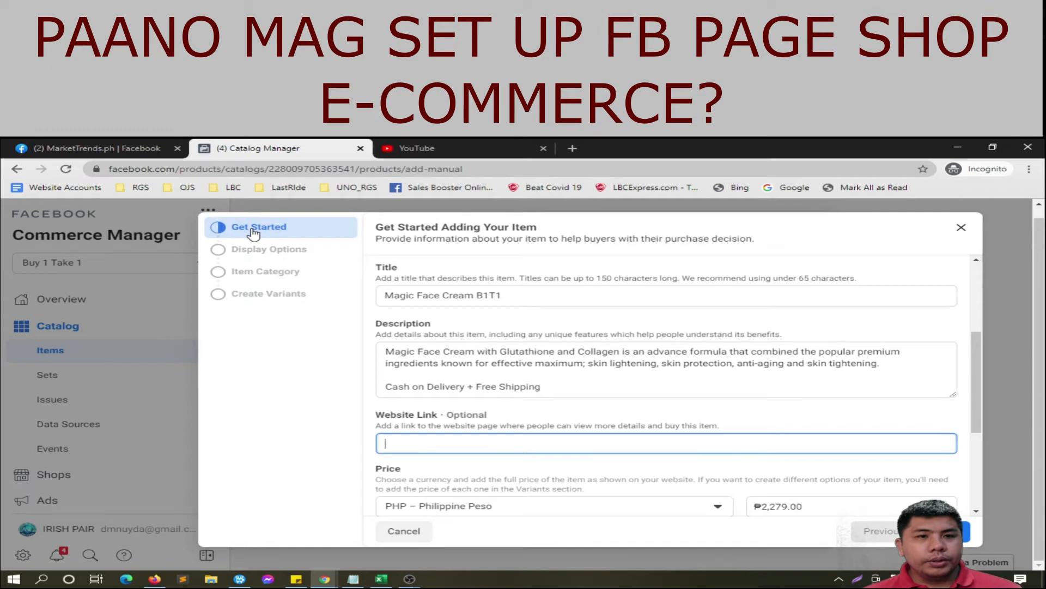
type("m")
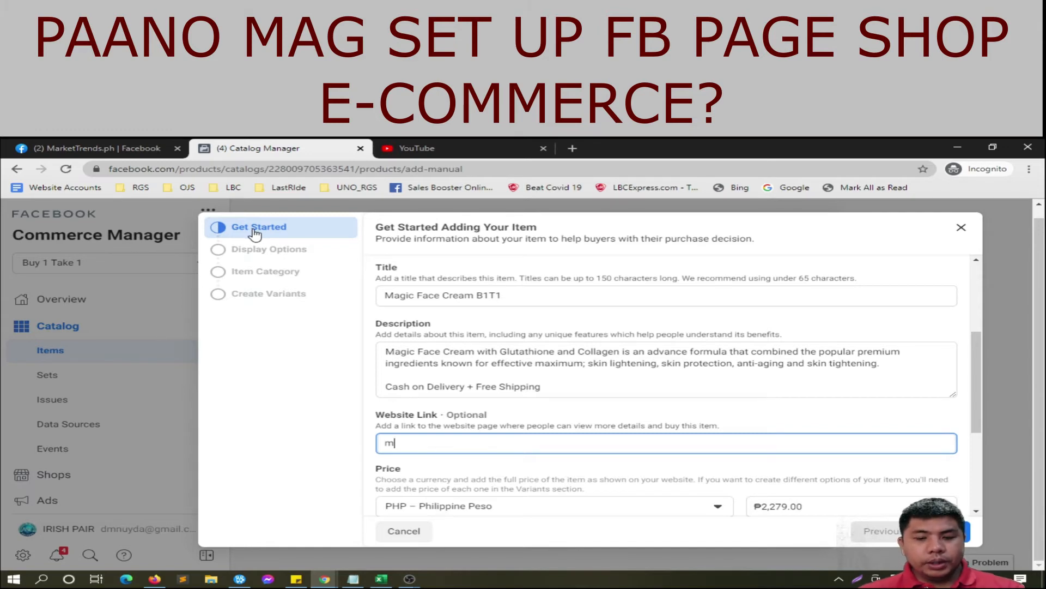
type(".")
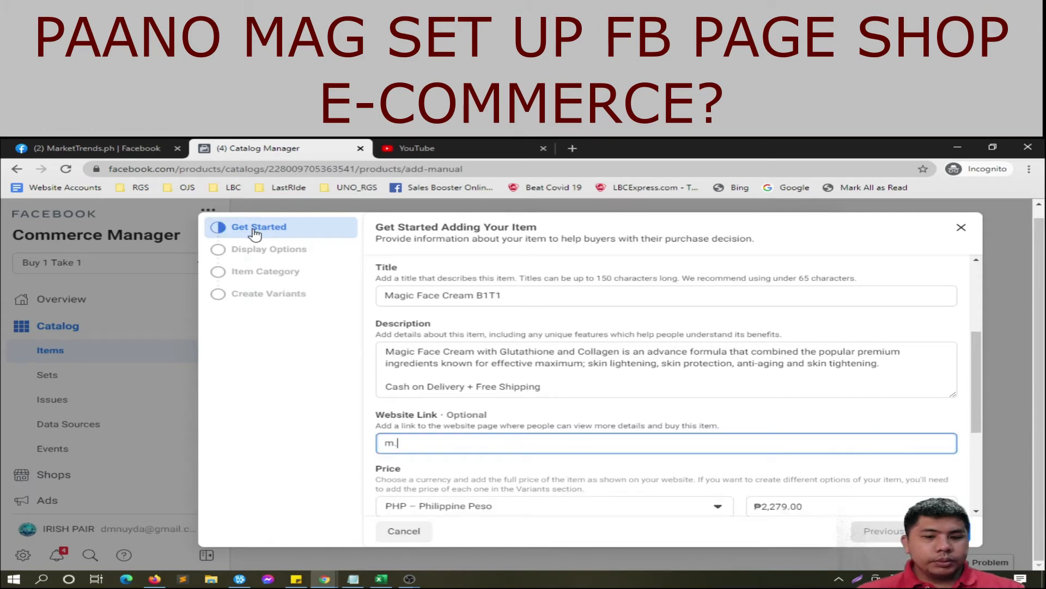
type("me/market")
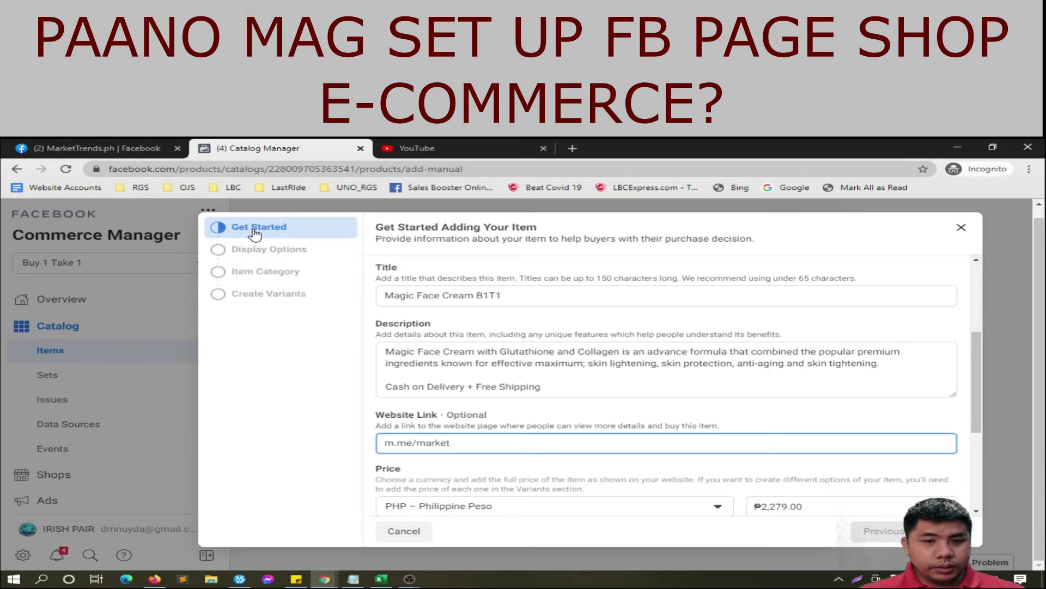
type("trends")
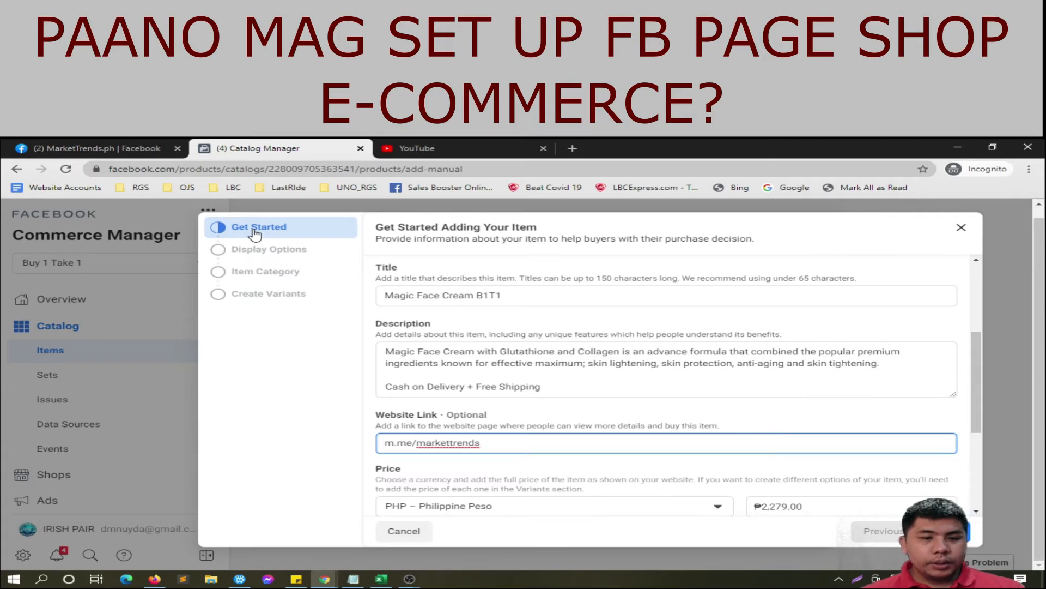
type(".ph")
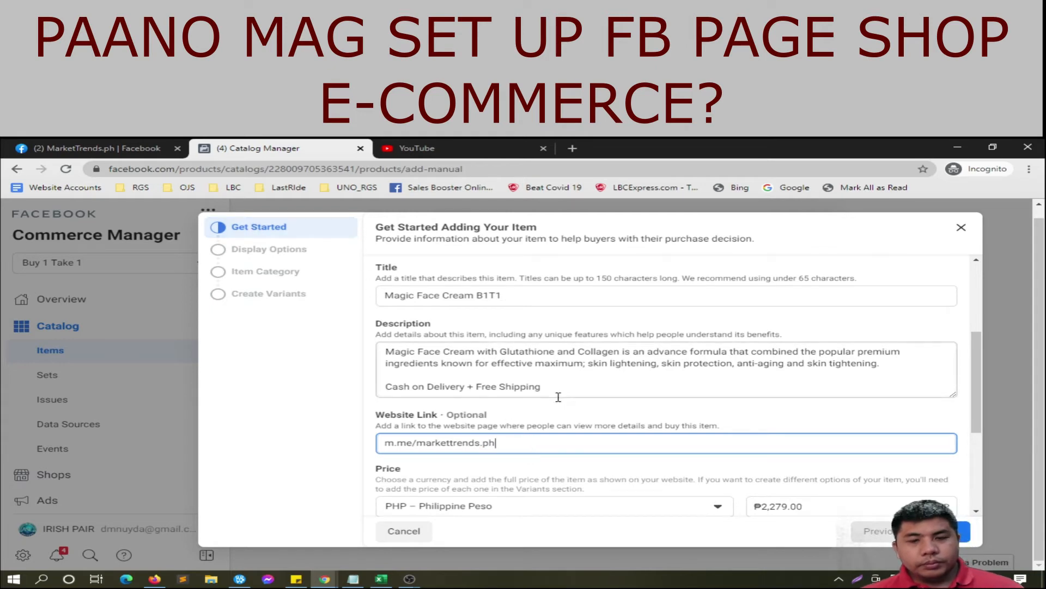
left_click(497, 464)
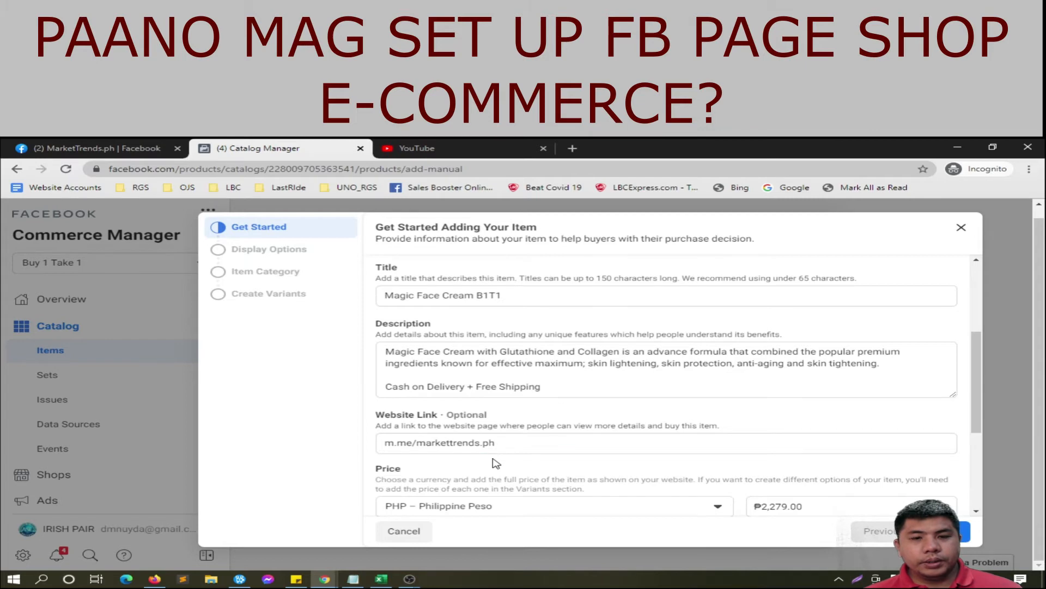
left_click(482, 443)
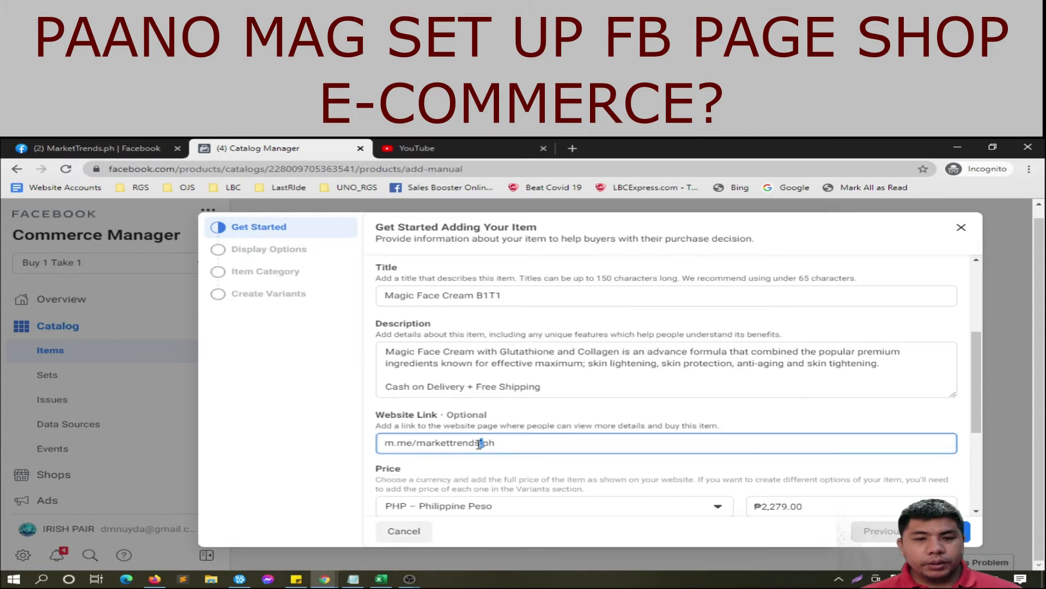
type("dot")
left_click(535, 476)
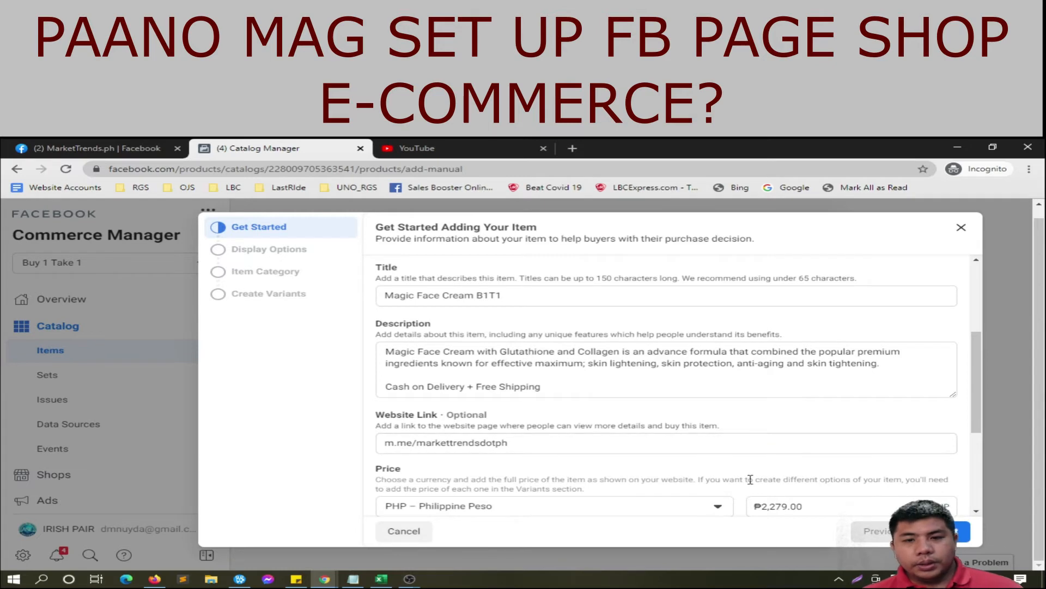
Step: Set the item's condition to New
scroll(750, 479, "down", 3)
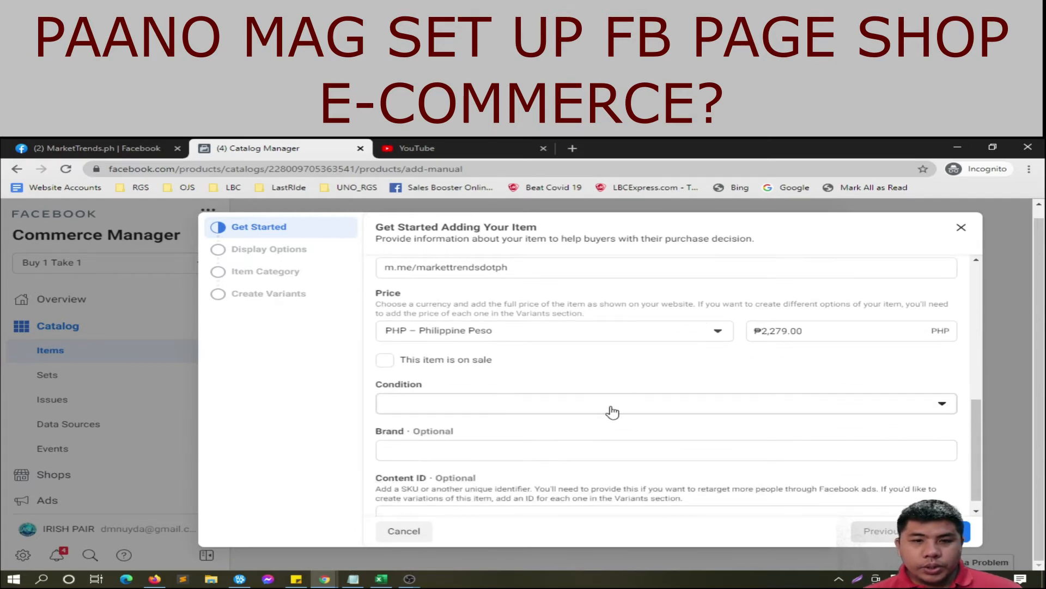
left_click(613, 413)
left_click(603, 434)
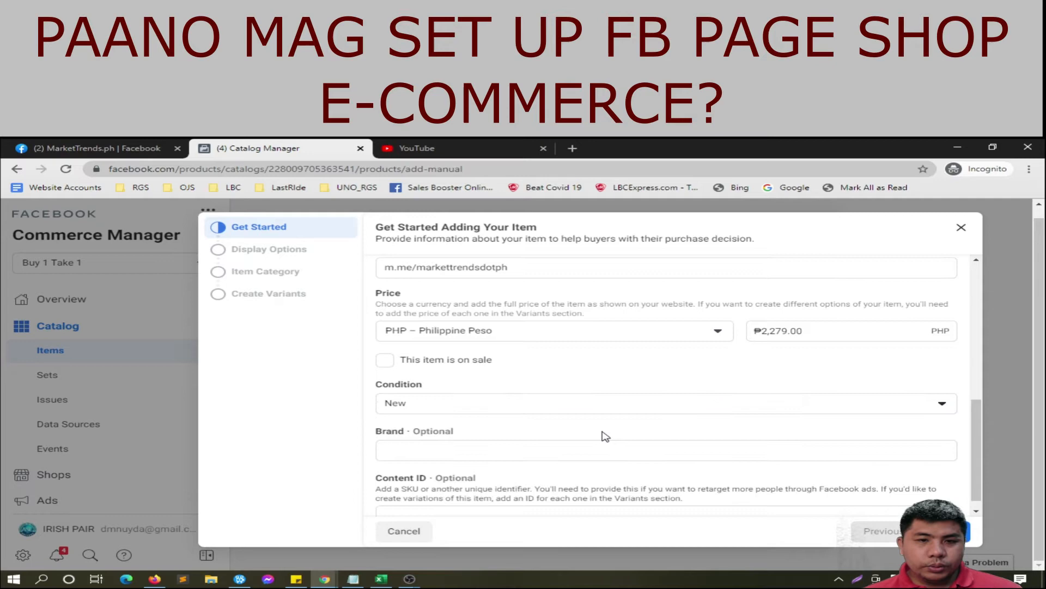
Step: Mark the item on sale with a ₱3,000.00 regular price and ₱2,279.00 sale price
left_click(376, 361)
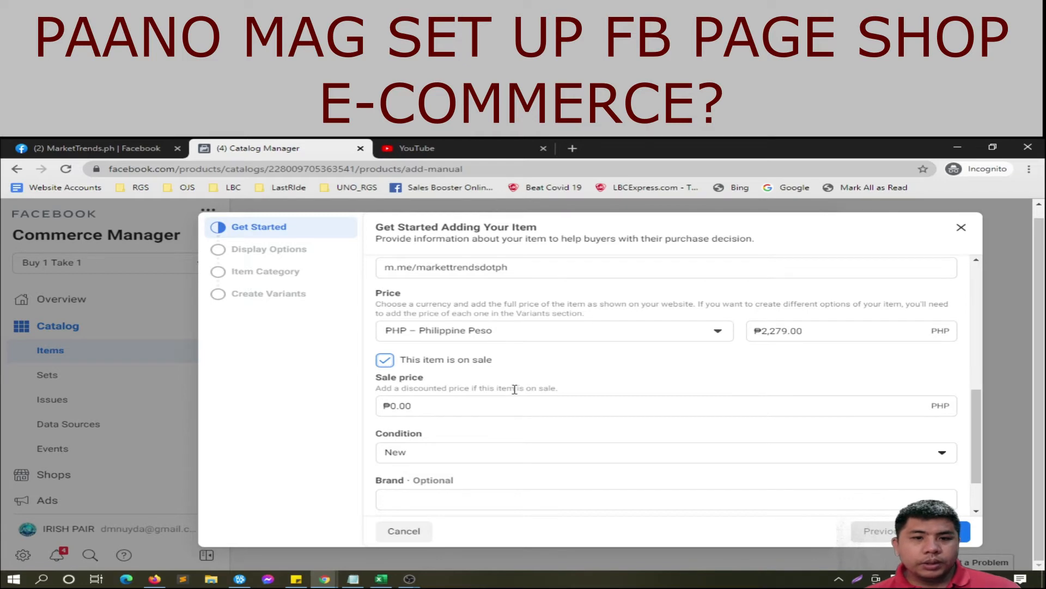
left_click_drag(803, 330, 761, 328)
type("3000")
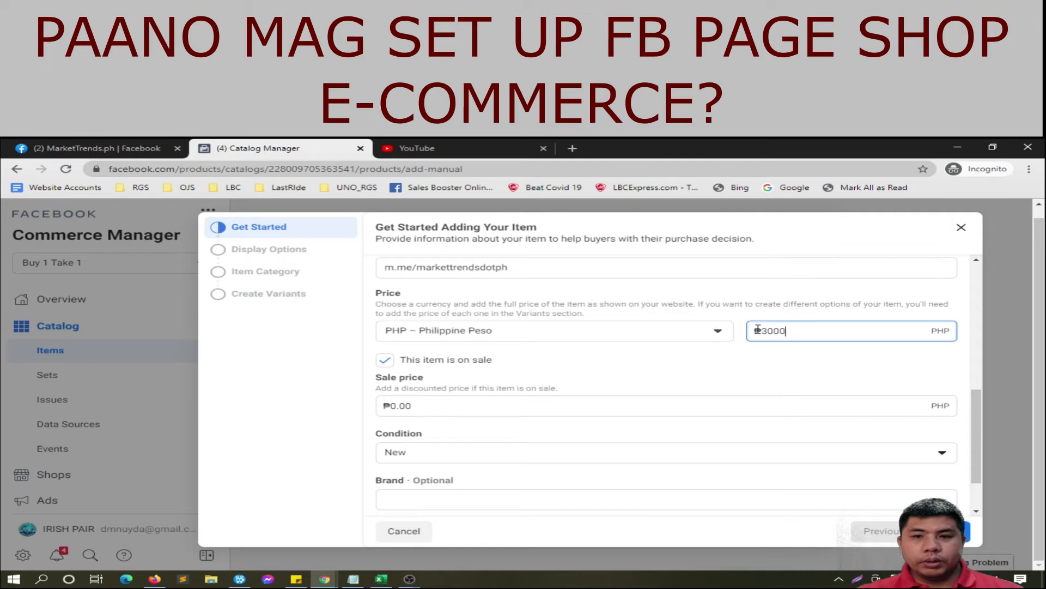
left_click(714, 408)
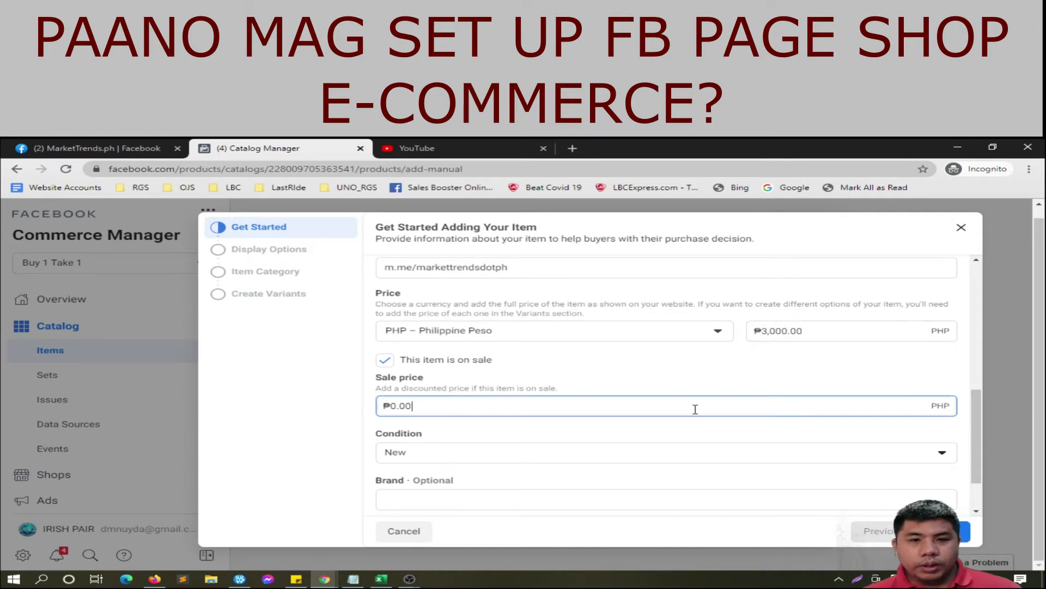
left_click_drag(413, 408, 390, 410)
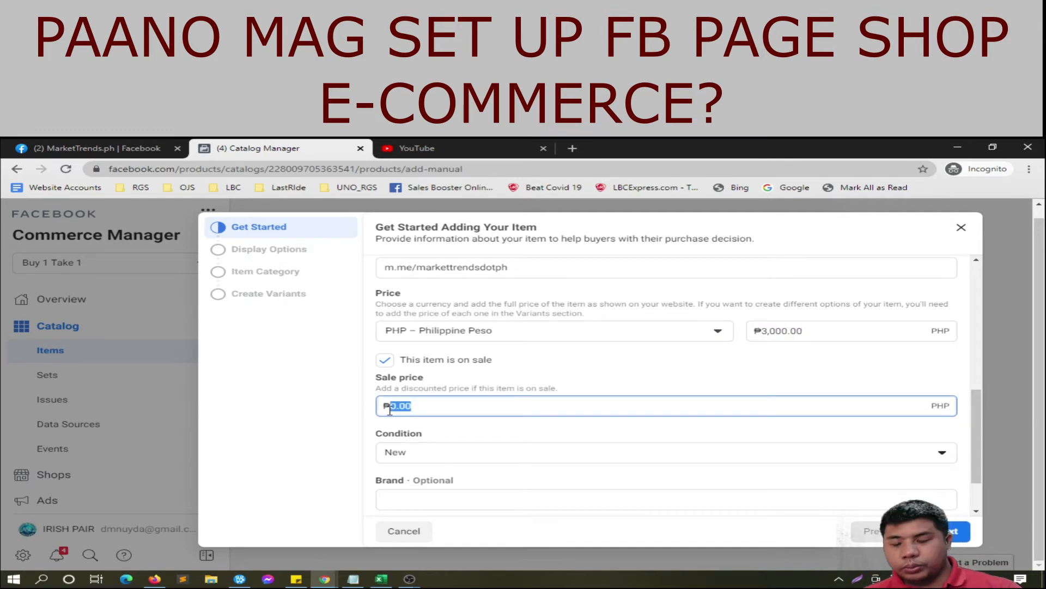
type("2,2")
type("79")
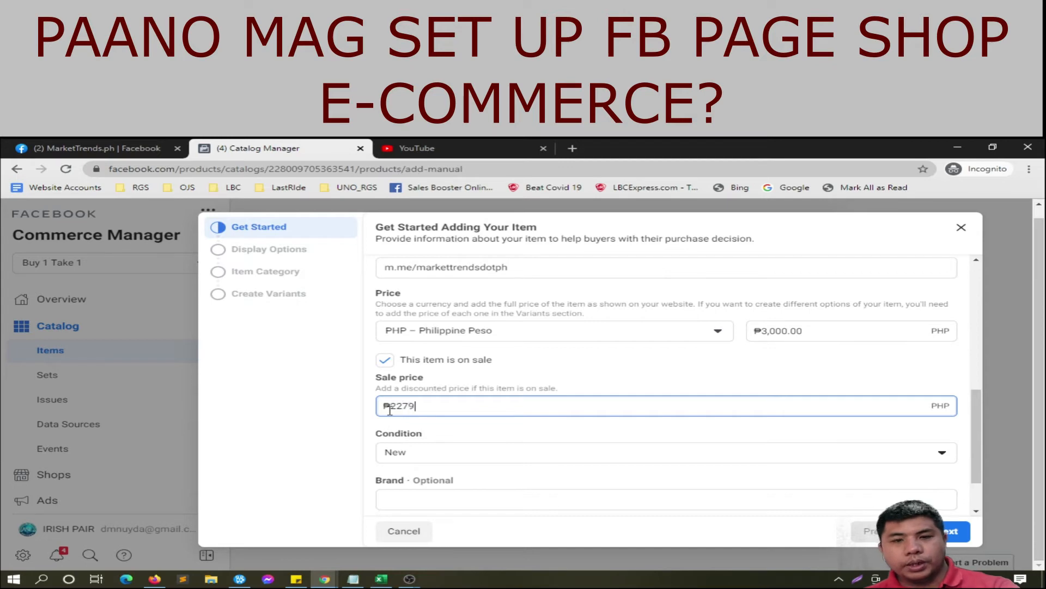
left_click(531, 385)
scroll(532, 384, "down", 1)
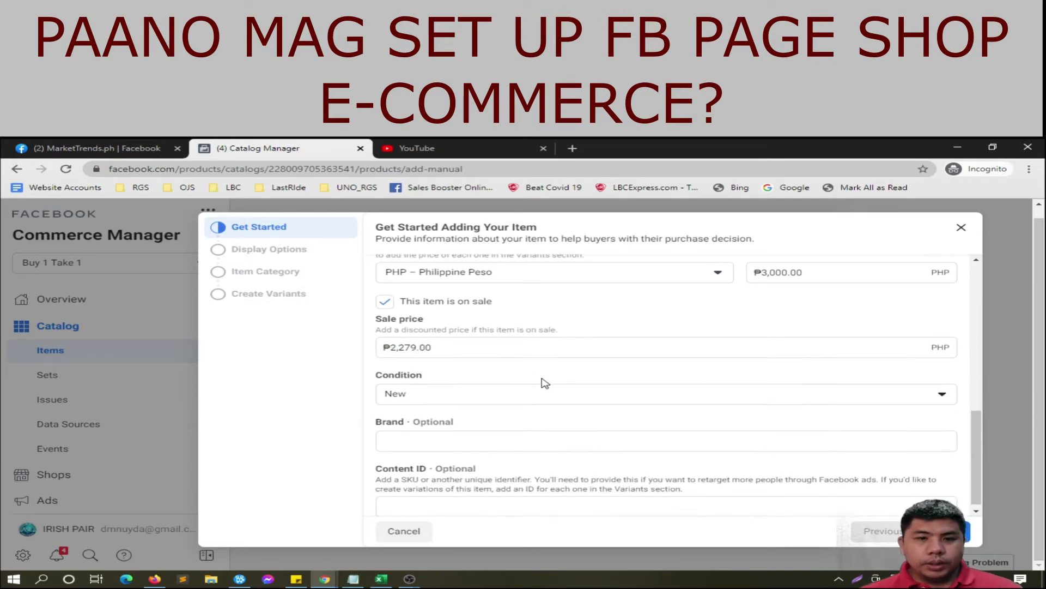
Step: Enter Prime as the item's brand and continue to Display Options
left_click(548, 434)
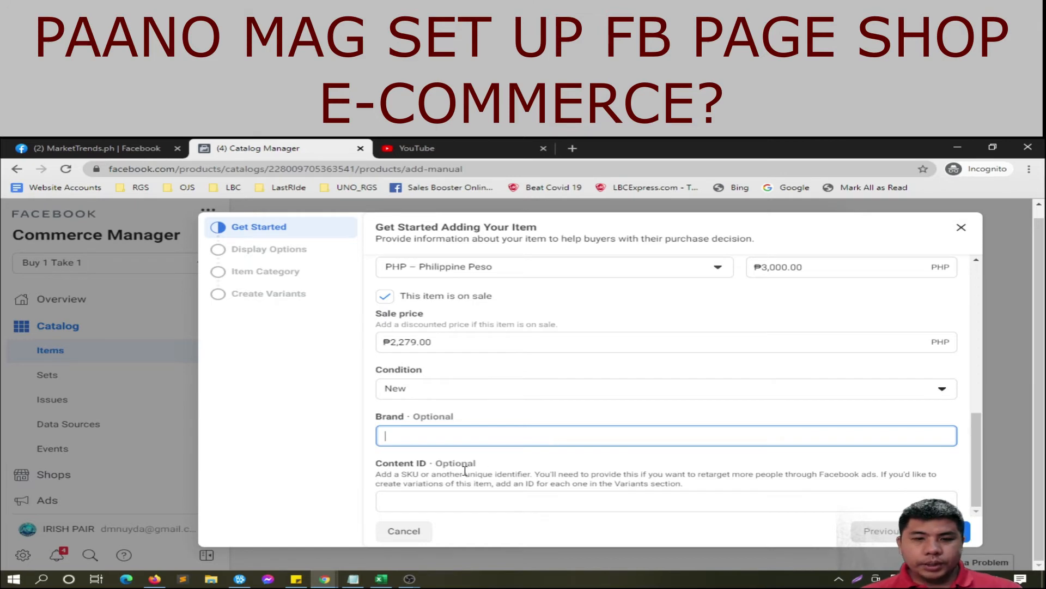
scroll(540, 393, "up", 3)
scroll(540, 393, "up", 4)
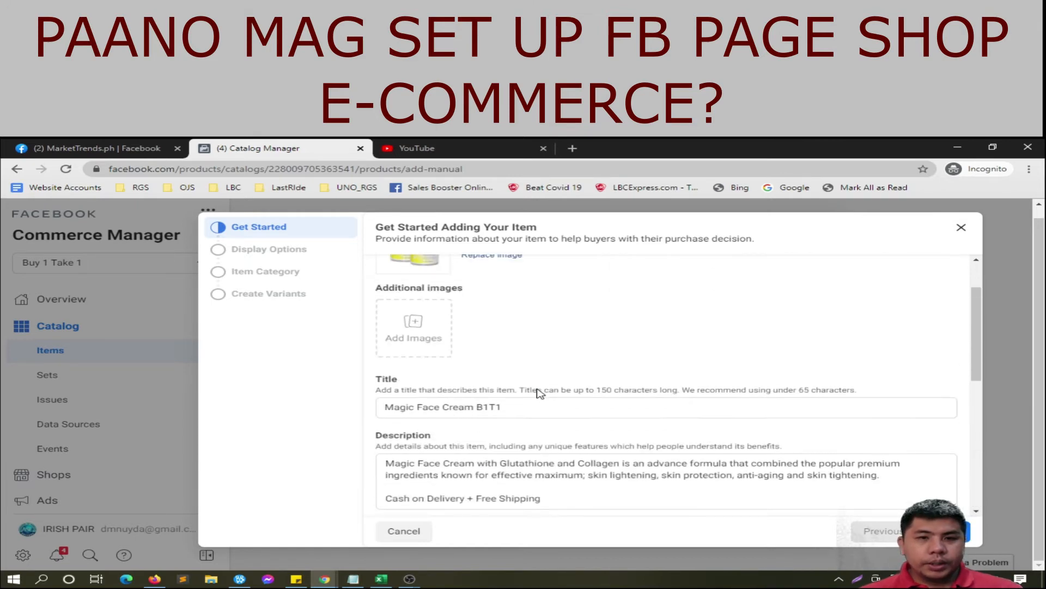
scroll(539, 396, "down", 7)
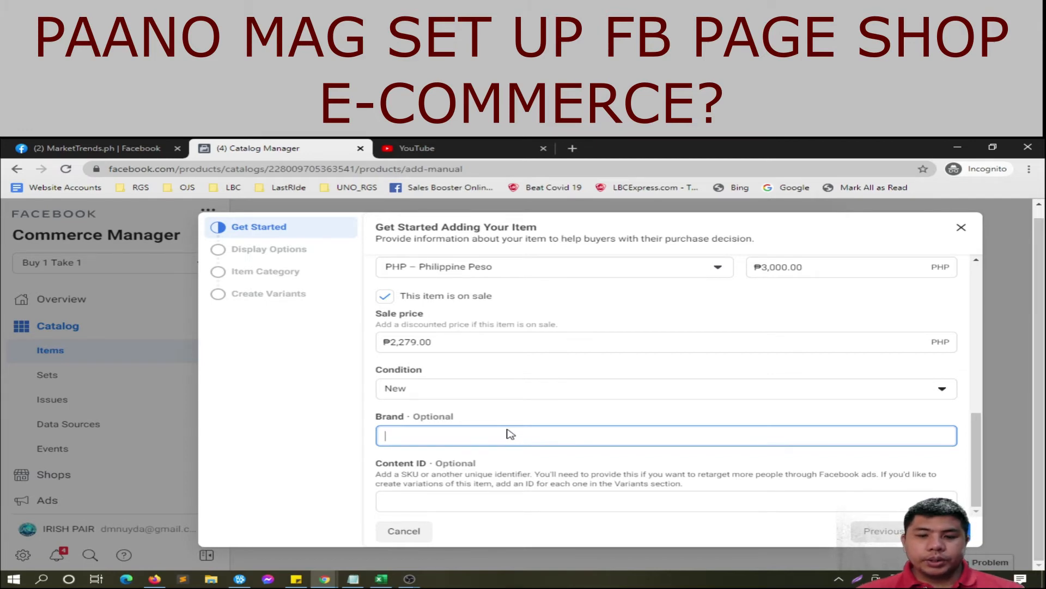
type("Prime")
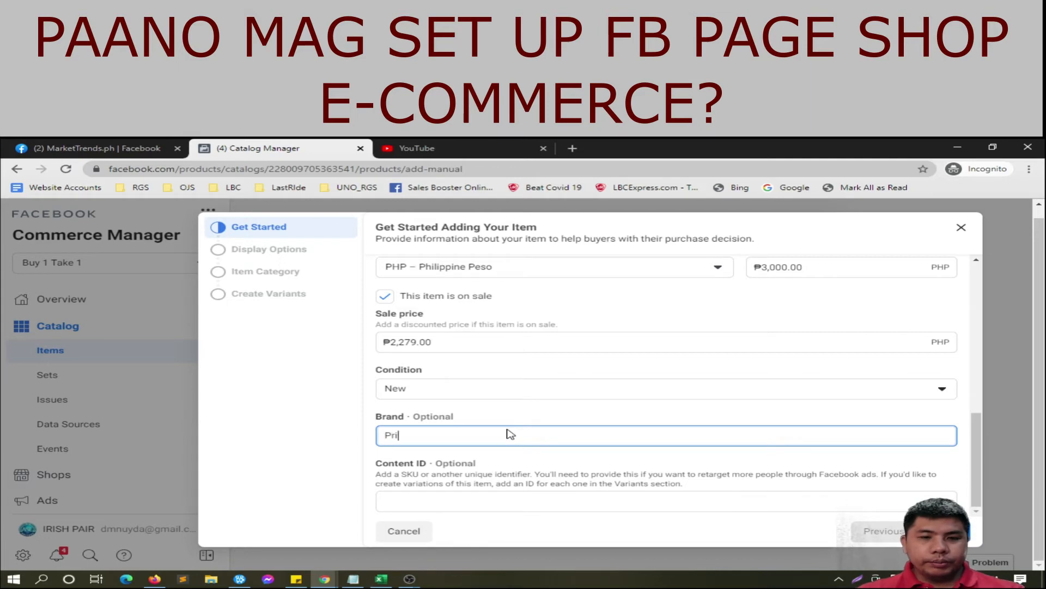
left_click(534, 472)
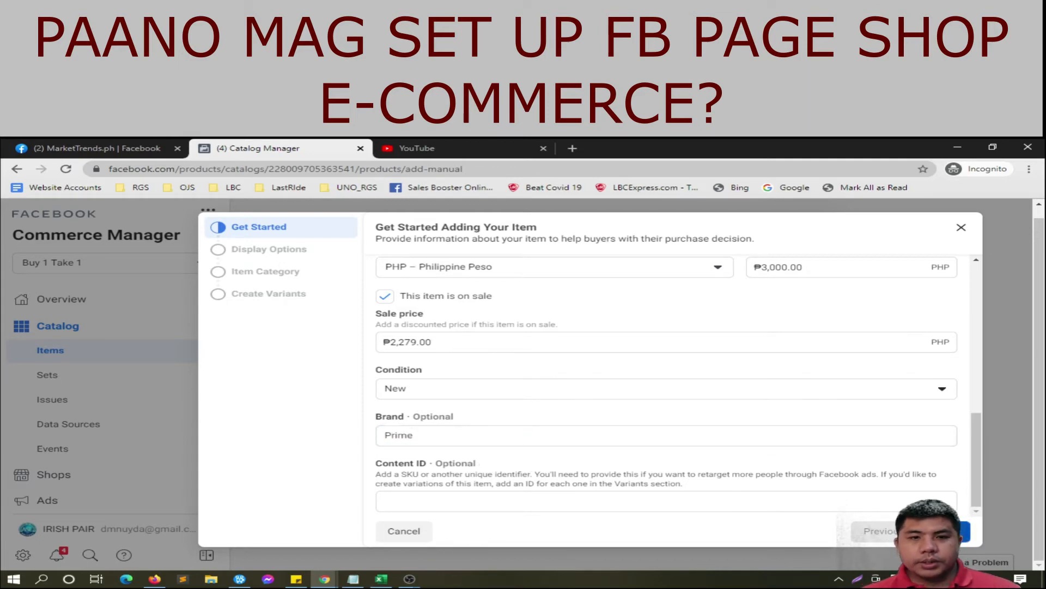
left_click(950, 531)
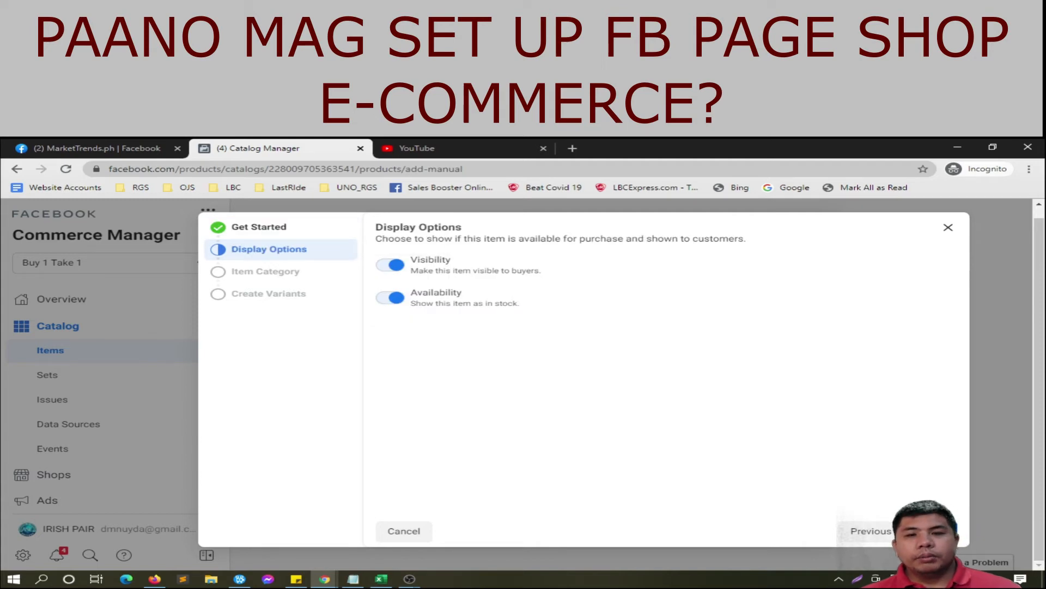
Step: Accept the default display options and set the category to Health & Beauty > Beauty > Skin Care
left_click(950, 532)
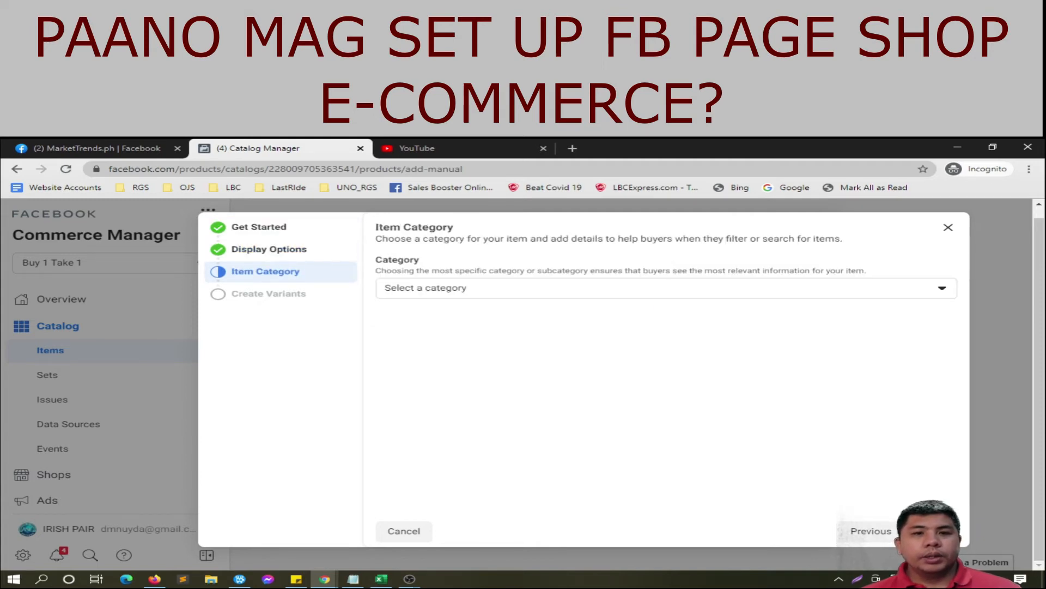
left_click(860, 285)
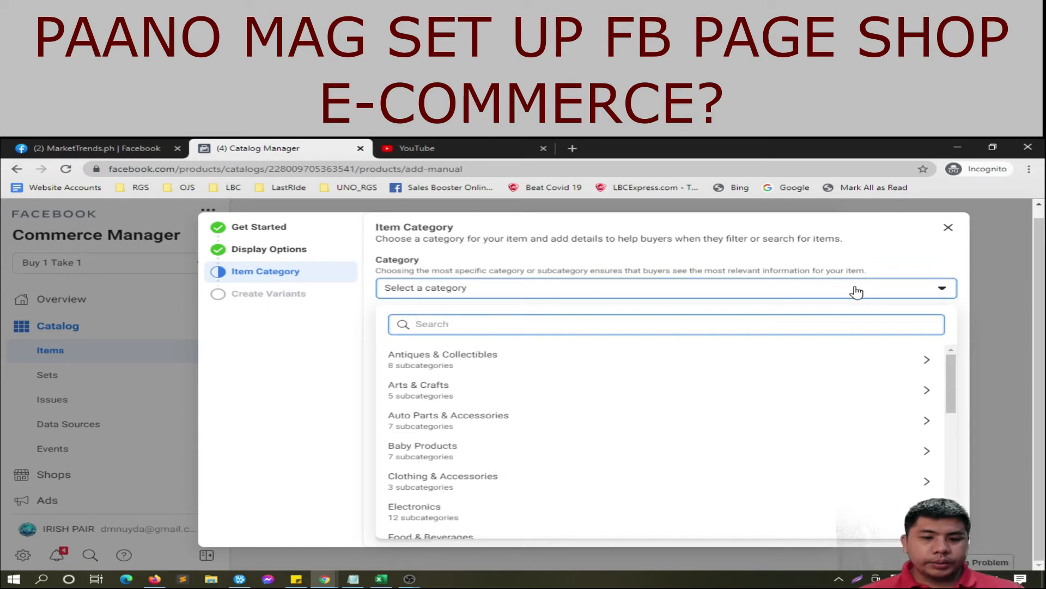
type("Skin")
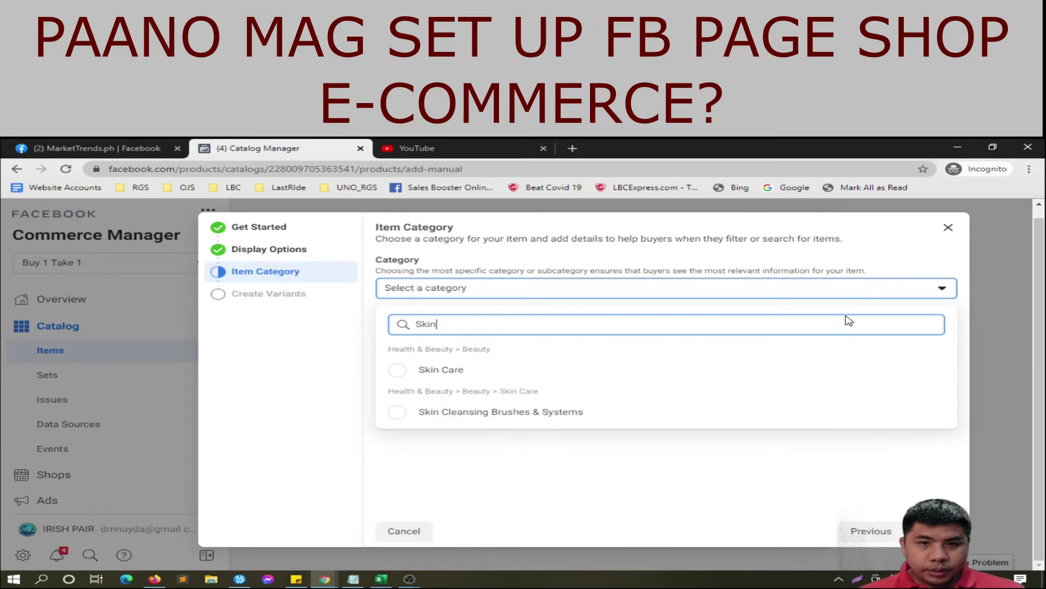
left_click(398, 371)
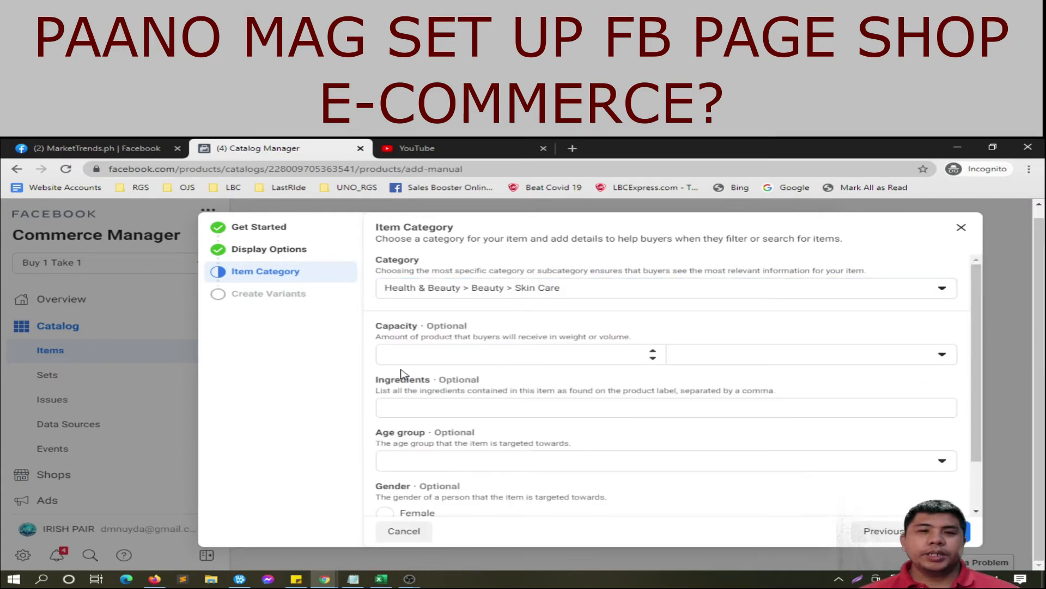
Step: Change the product's capacity from 120 to .12 Liters
left_click(424, 355)
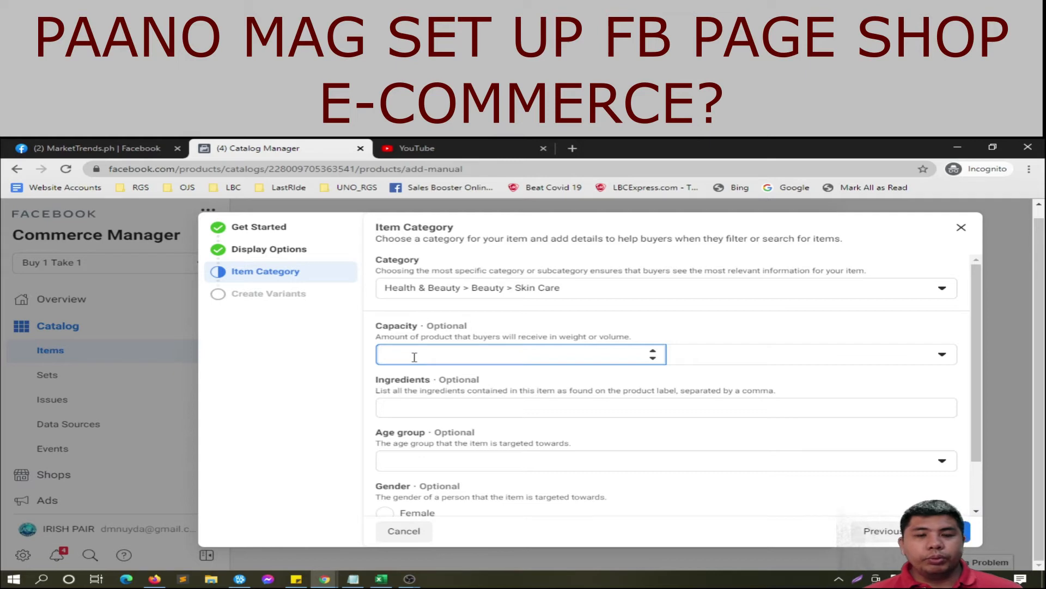
left_click_drag(425, 354, 384, 349)
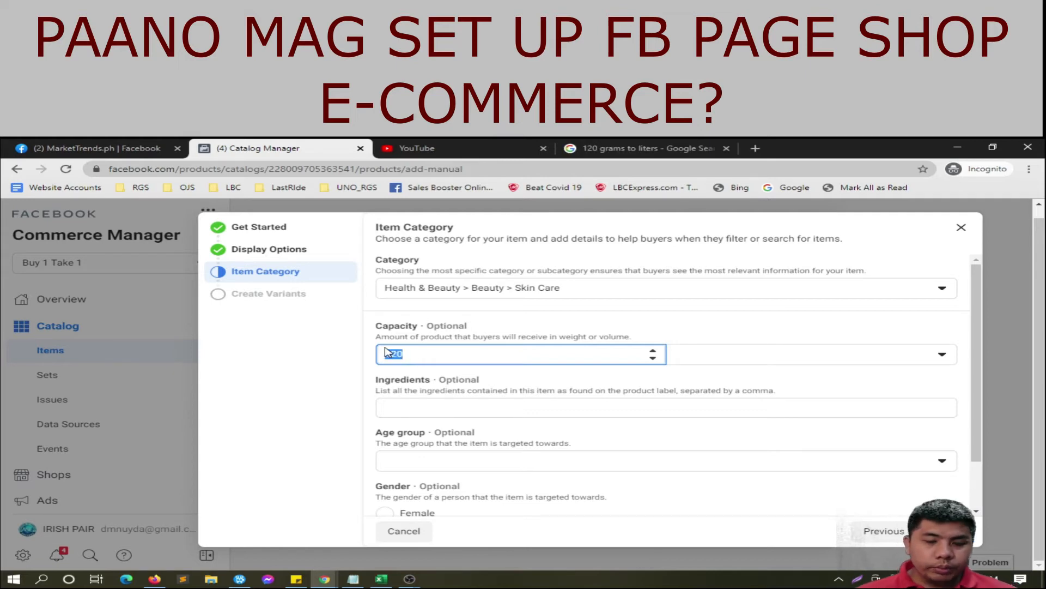
type(".12")
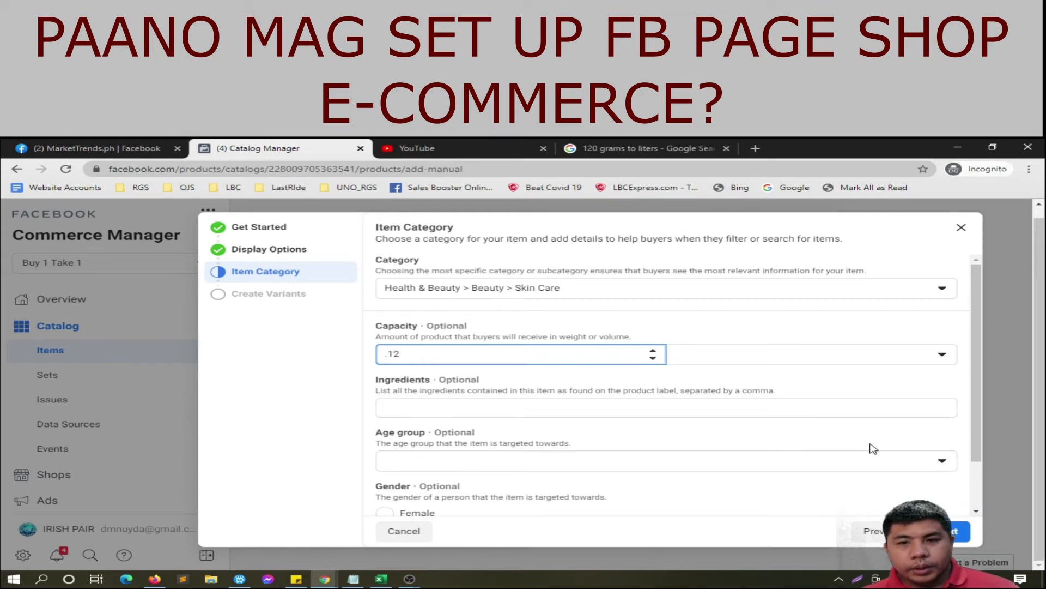
left_click(810, 357)
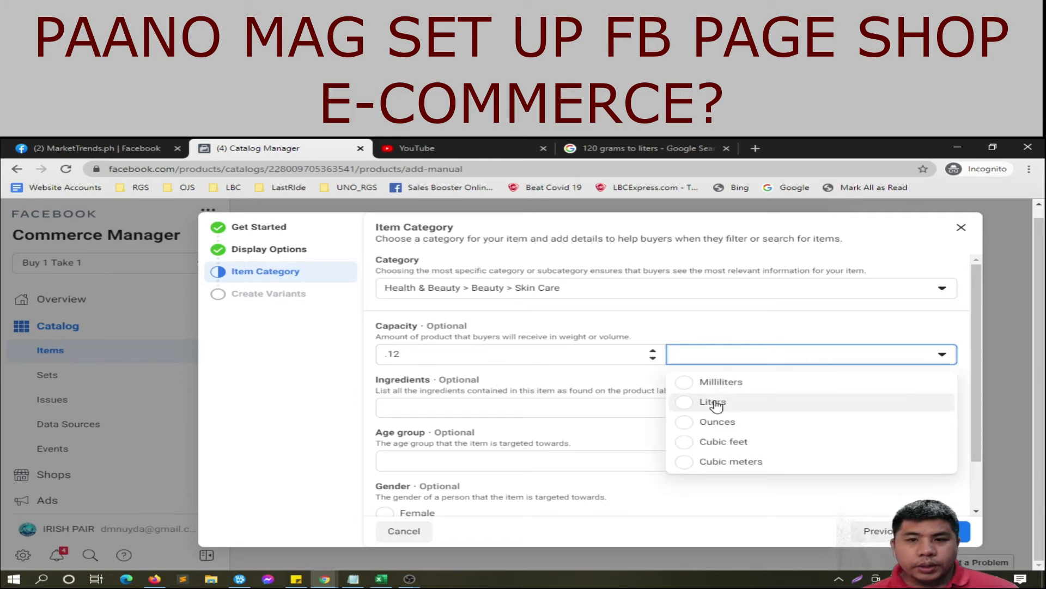
left_click(714, 403)
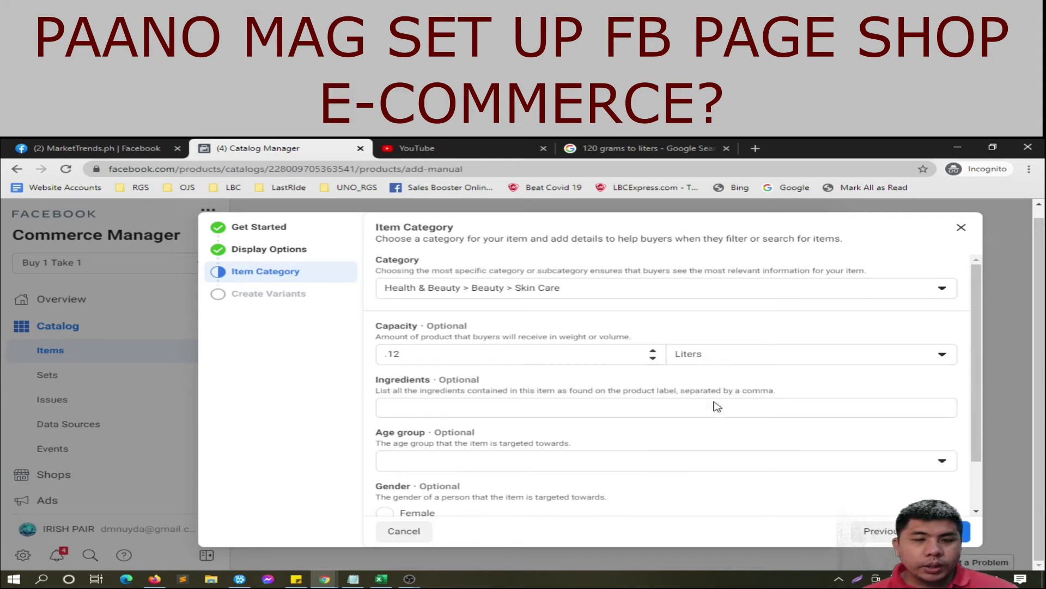
Step: Set age group to Adult and gender to Unisex, then advance to Create Variants
left_click(717, 407)
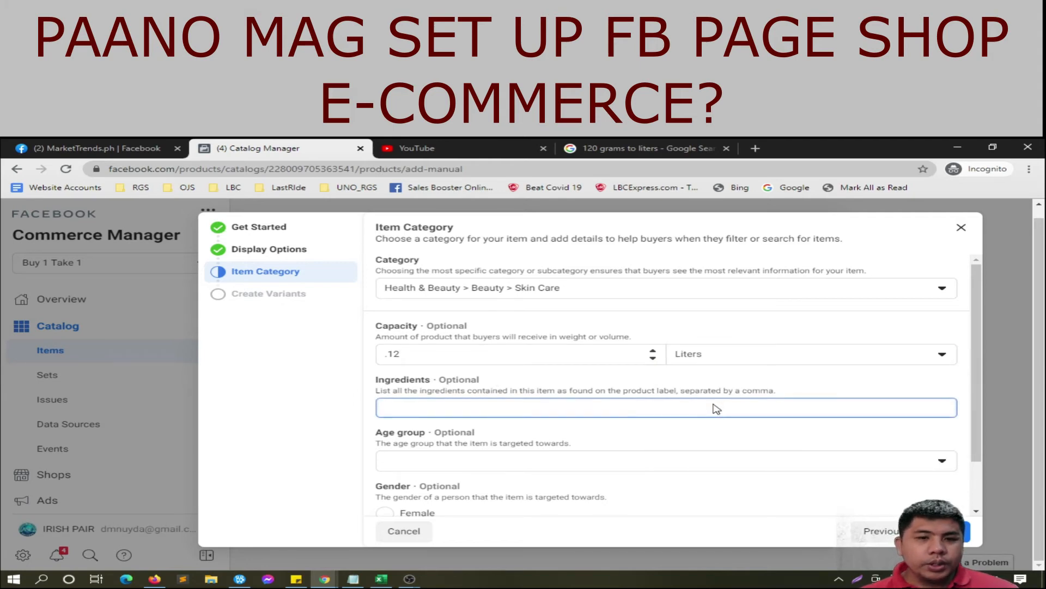
scroll(717, 409, "down", 1)
left_click(725, 402)
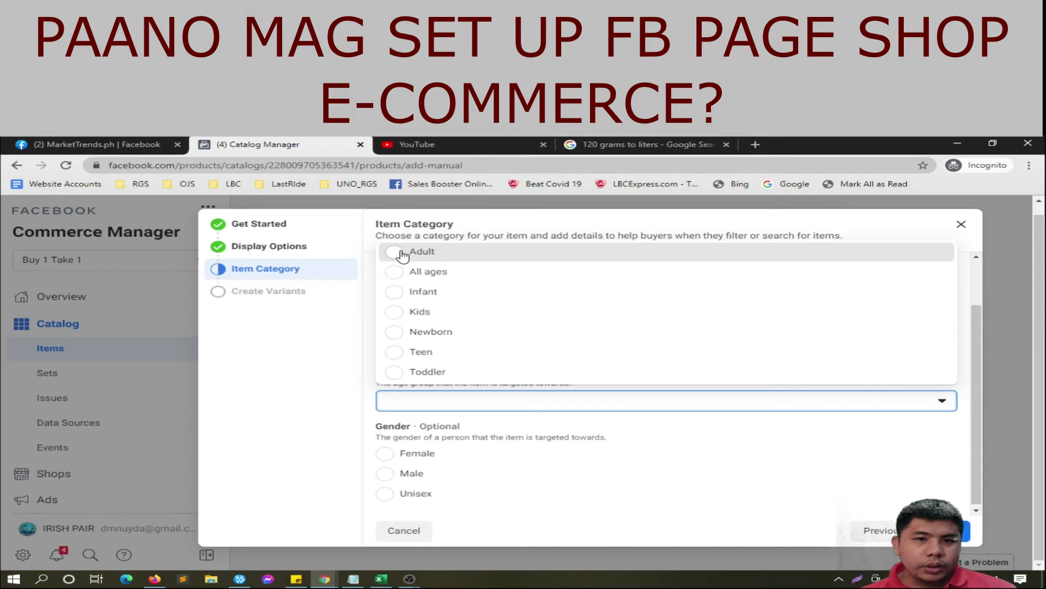
mouse_move(402, 252)
left_mouse_down()
mouse_move(435, 350)
mouse_move(402, 251)
left_mouse_up()
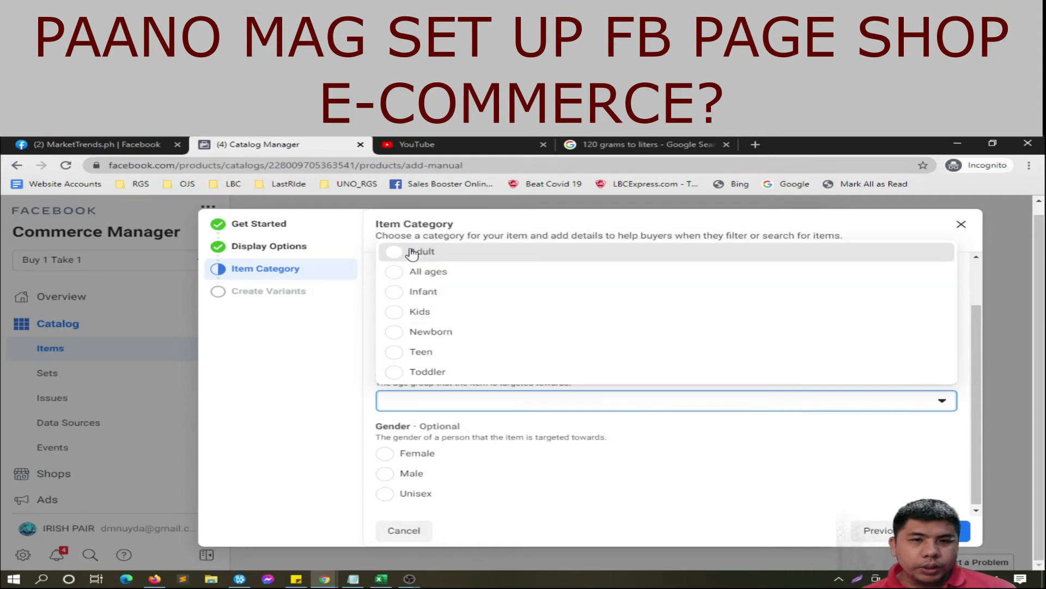
left_click(402, 252)
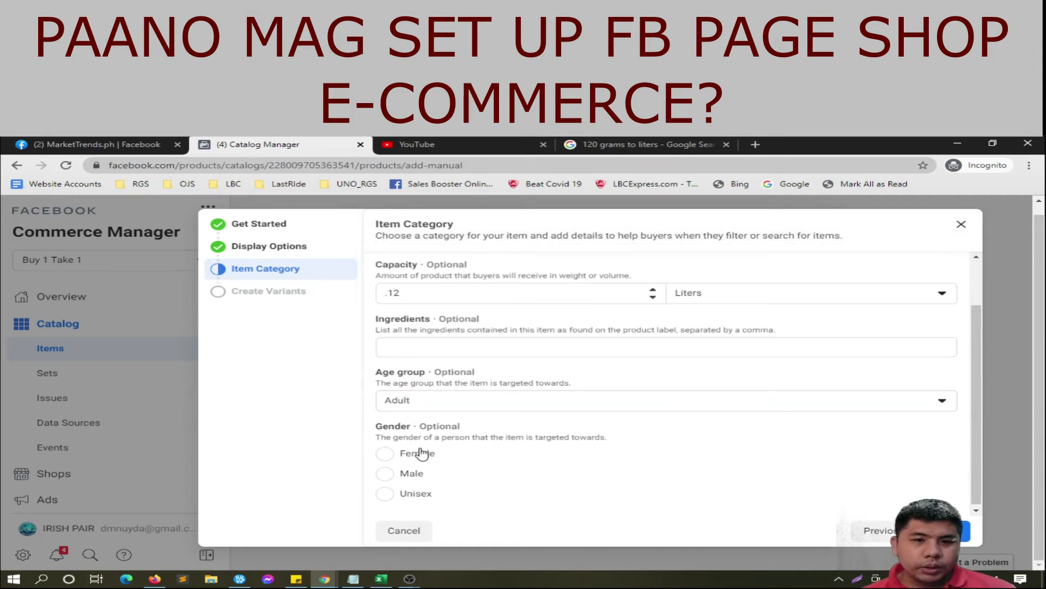
left_click(387, 493)
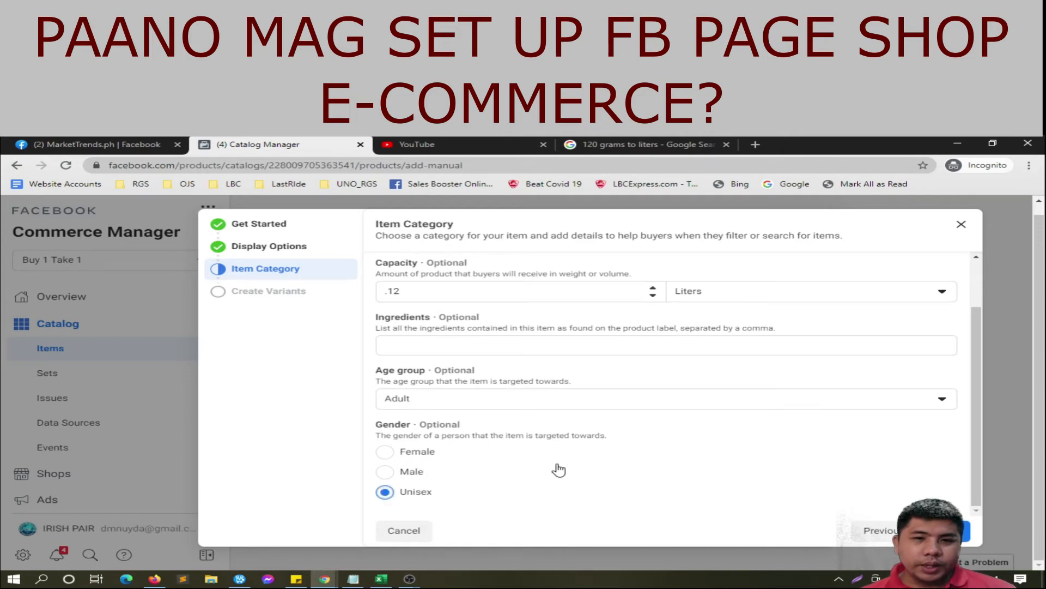
left_click(515, 349)
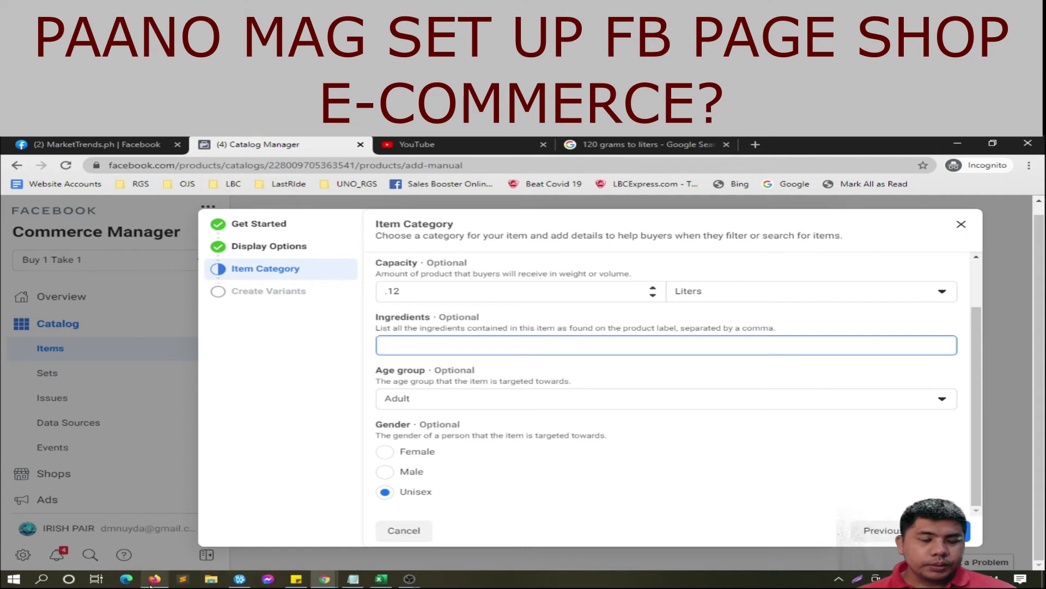
scroll(661, 427, "up", 1)
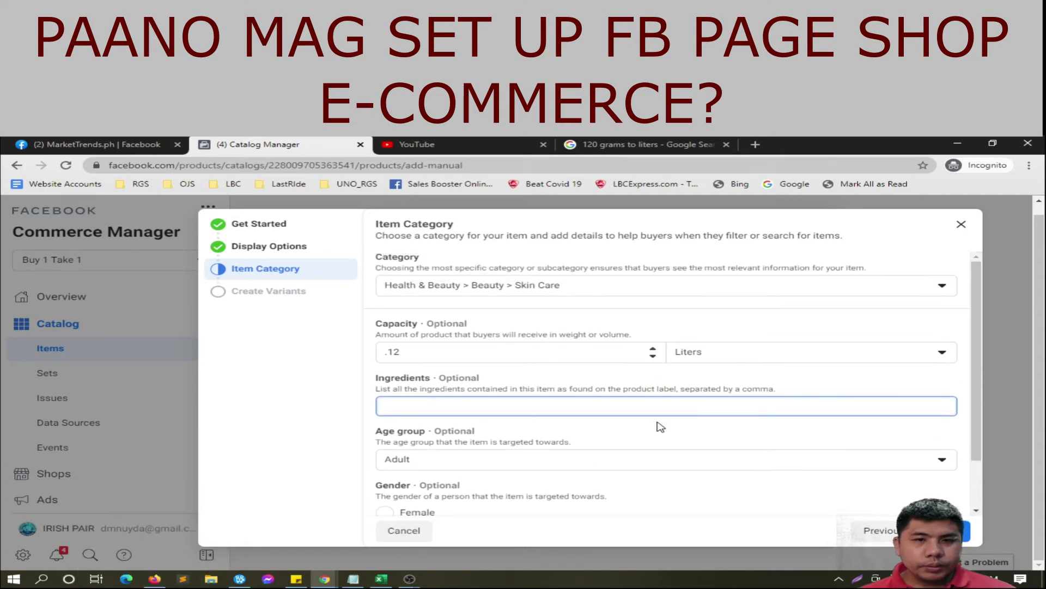
left_click(948, 531)
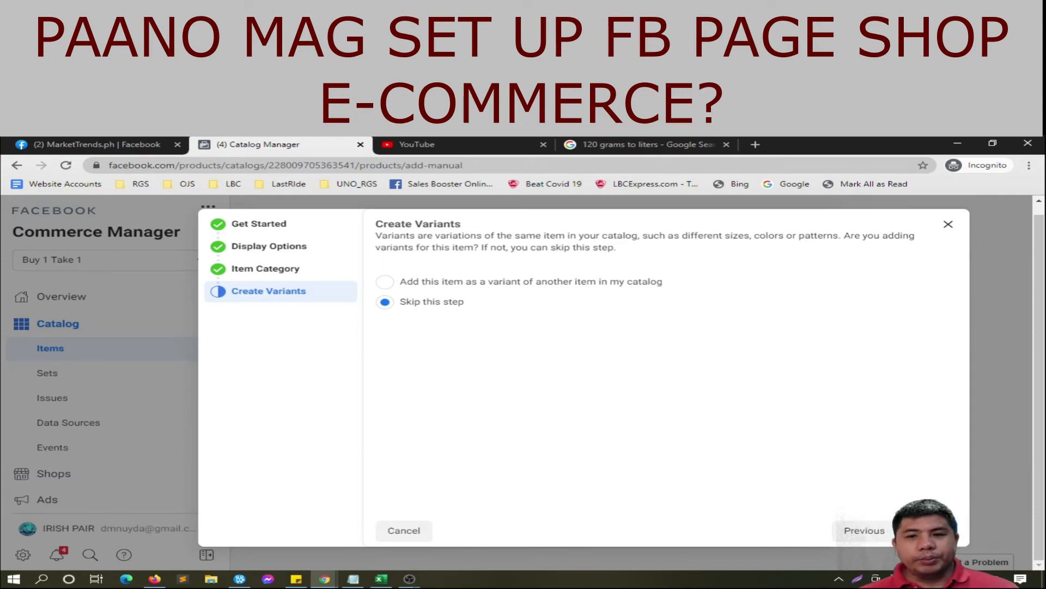
Step: Save Magic Face Cream B1T1 without variants and start a new item with image 2_2
left_click(926, 530)
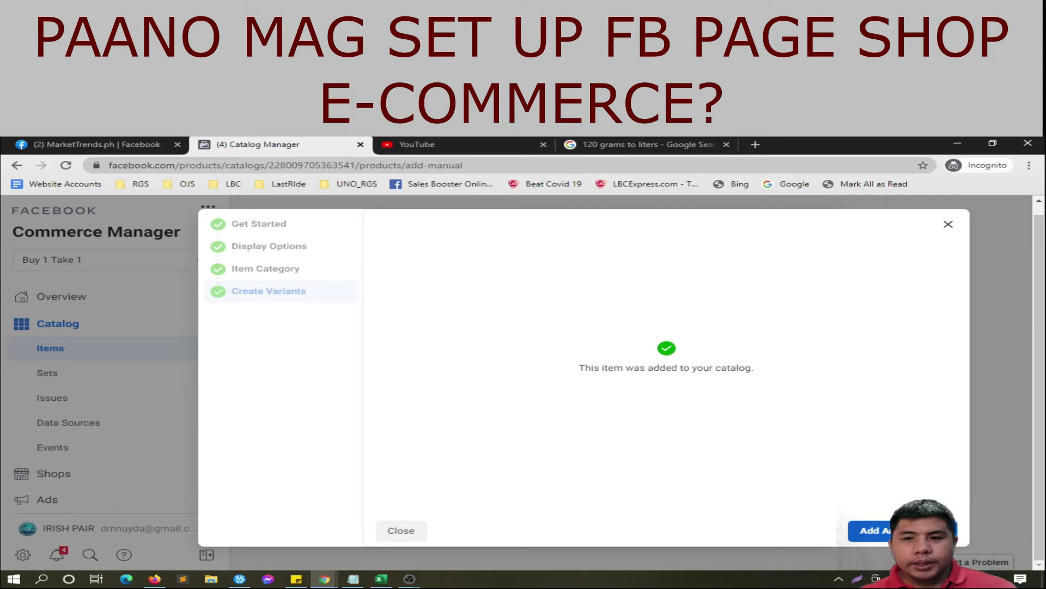
left_click(871, 530)
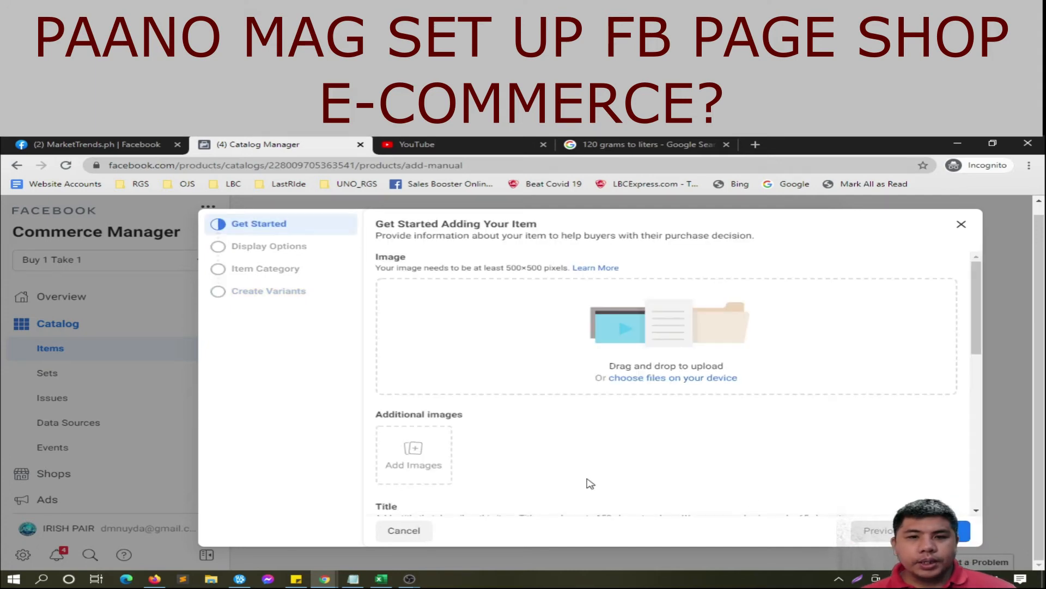
left_click(400, 458)
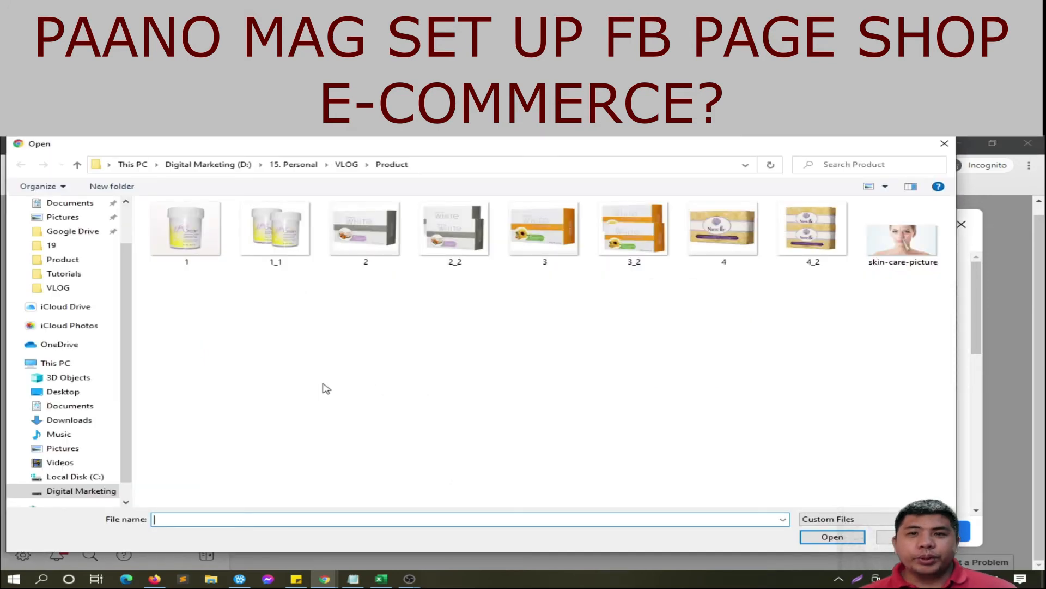
double_click(436, 245)
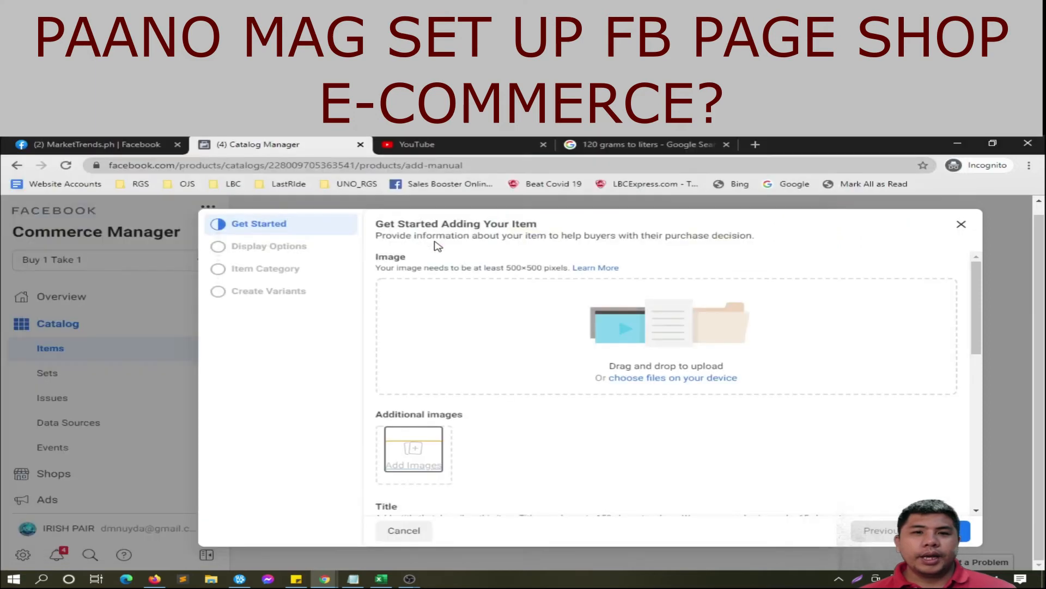
Step: Title the new item 'Natura White B1T1' and bring up the Notepad shop notes
left_click(430, 417)
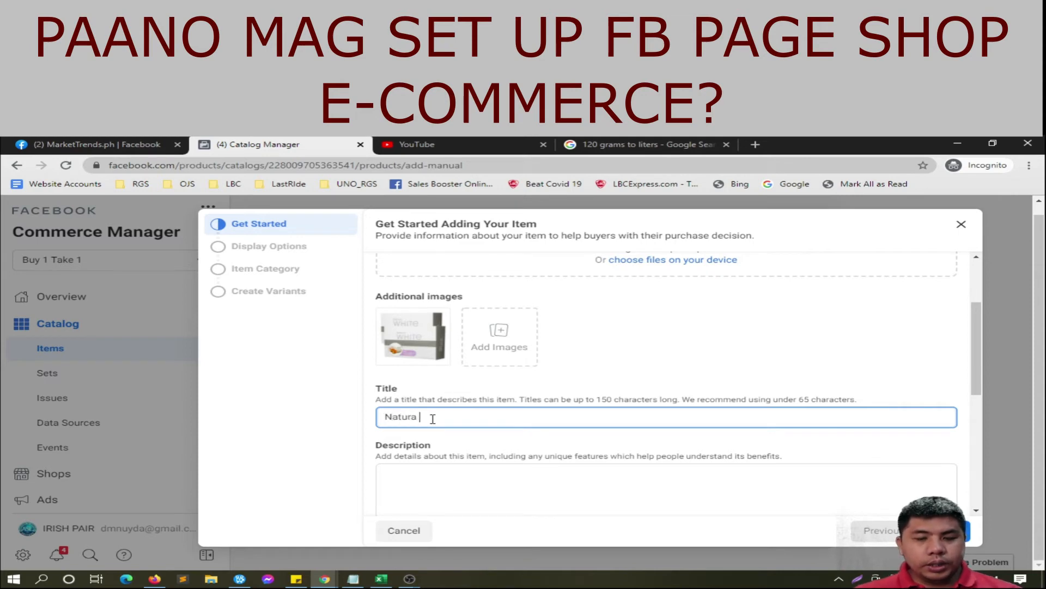
type("Natura White")
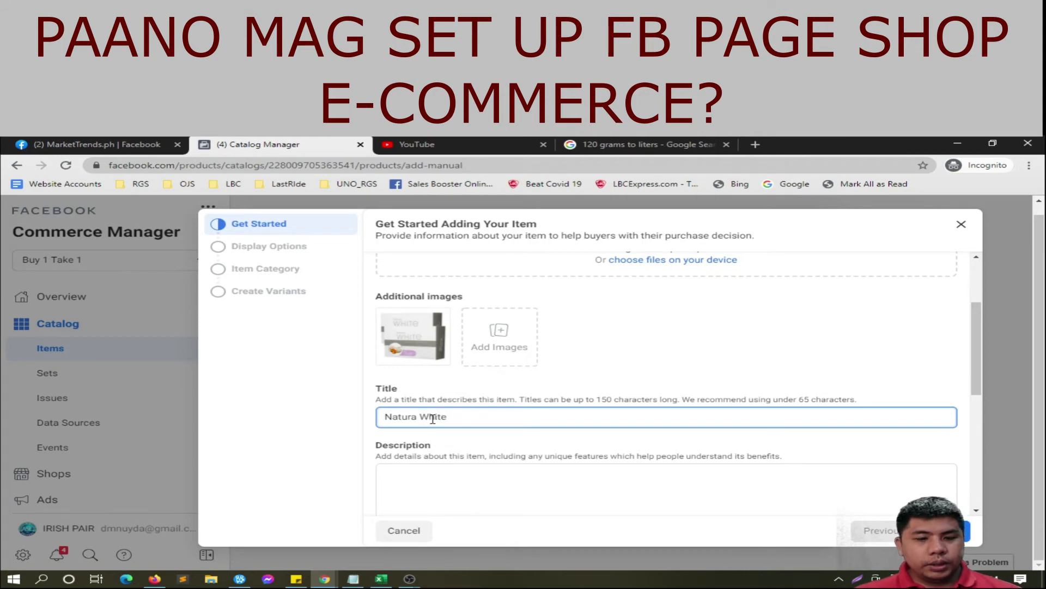
type(" B1T")
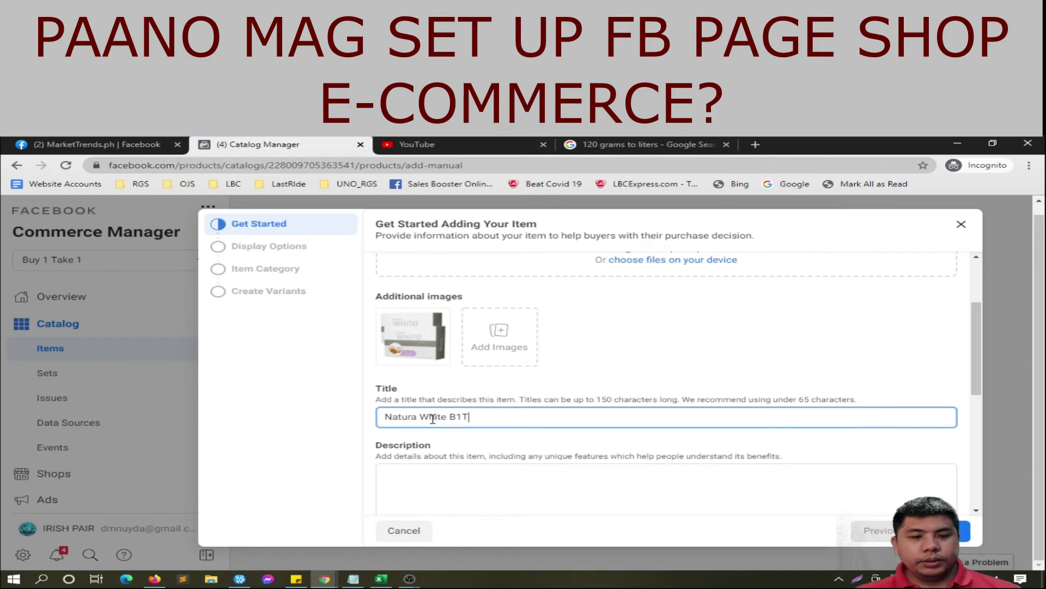
type("1")
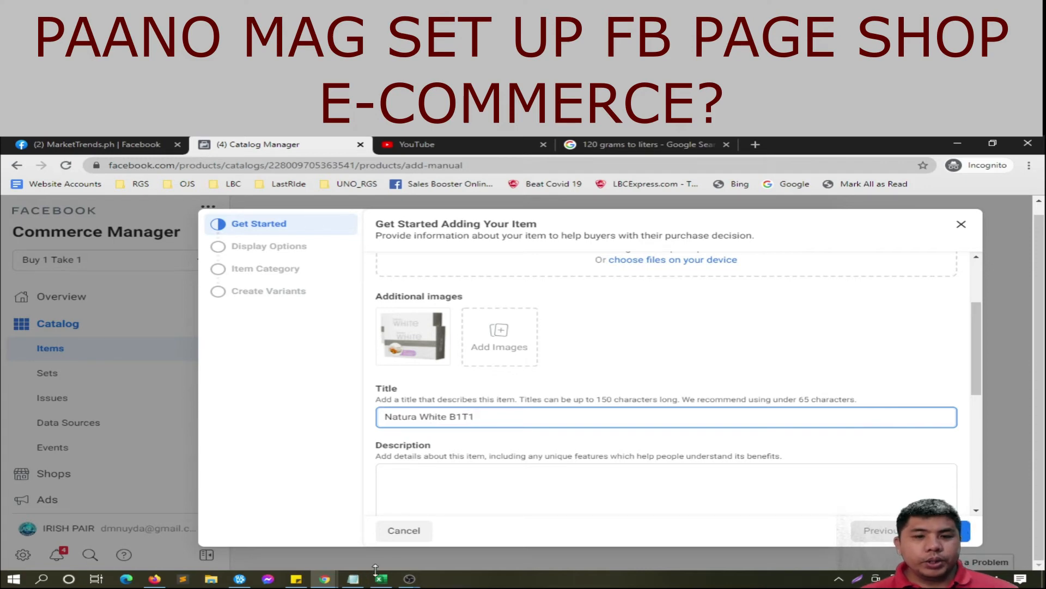
left_click(353, 578)
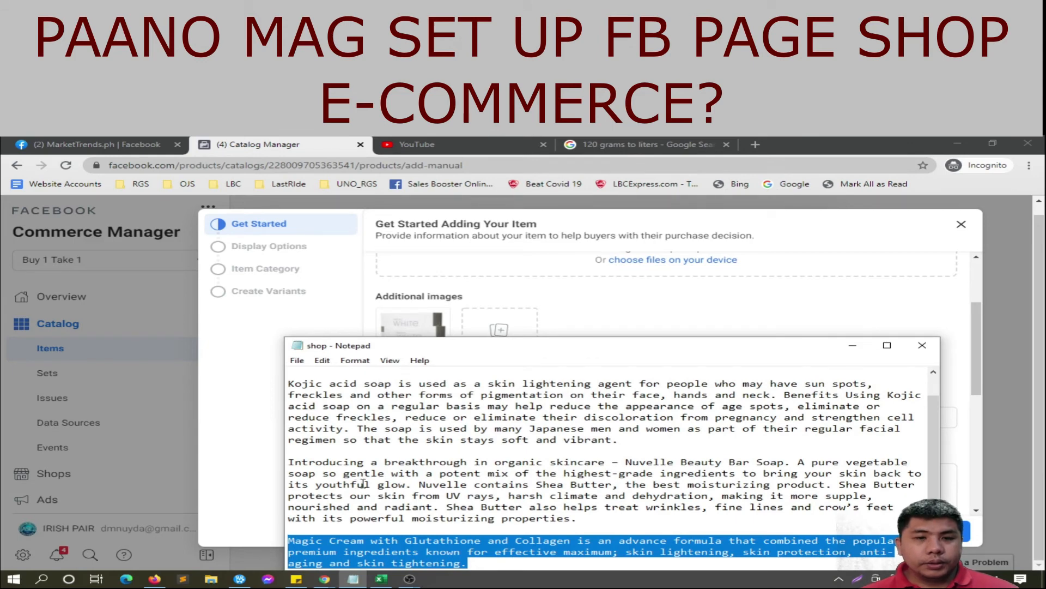
Step: Paste the Skin whitening soap paragraph into the description and add a 'Cash on Delivery + Free Shipping' line
scroll(364, 484, "up", 1)
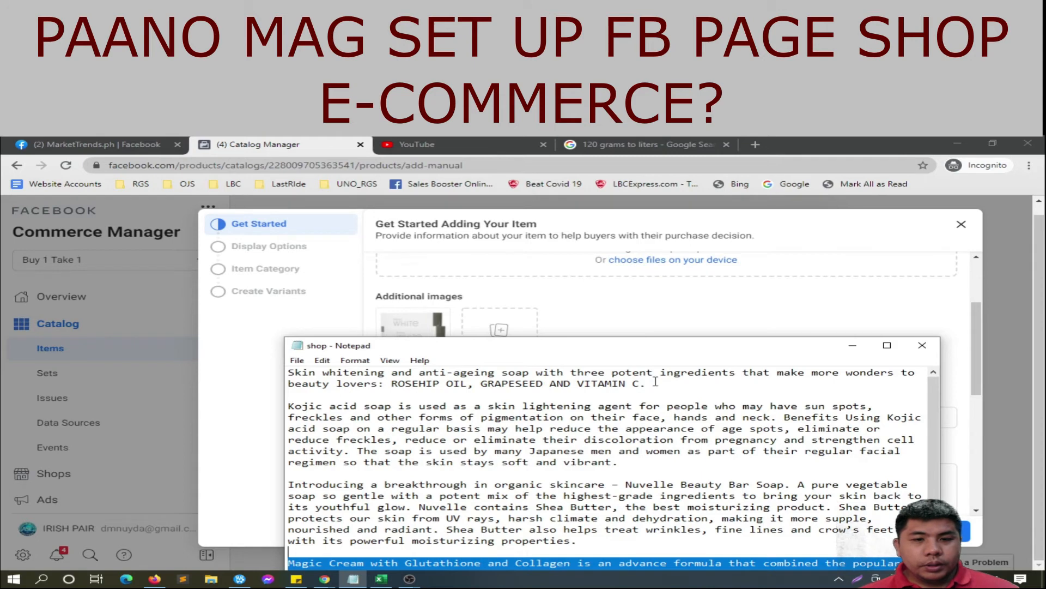
left_click_drag(656, 381, 285, 373)
key("ctrl+c")
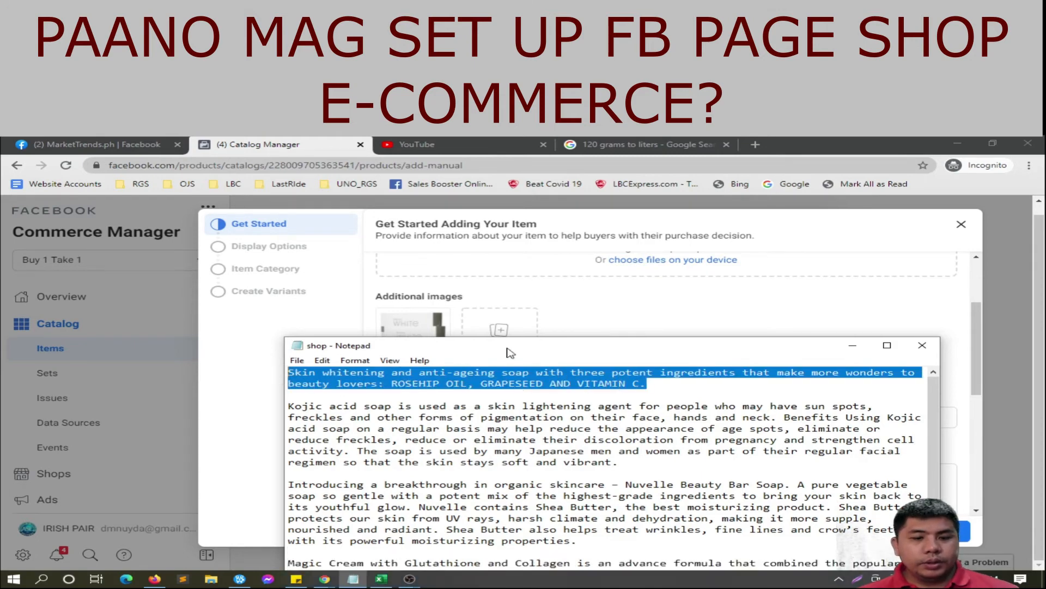
left_click(644, 313)
left_click(472, 479)
key("ctrl+v")
scroll(584, 437, "down", 2)
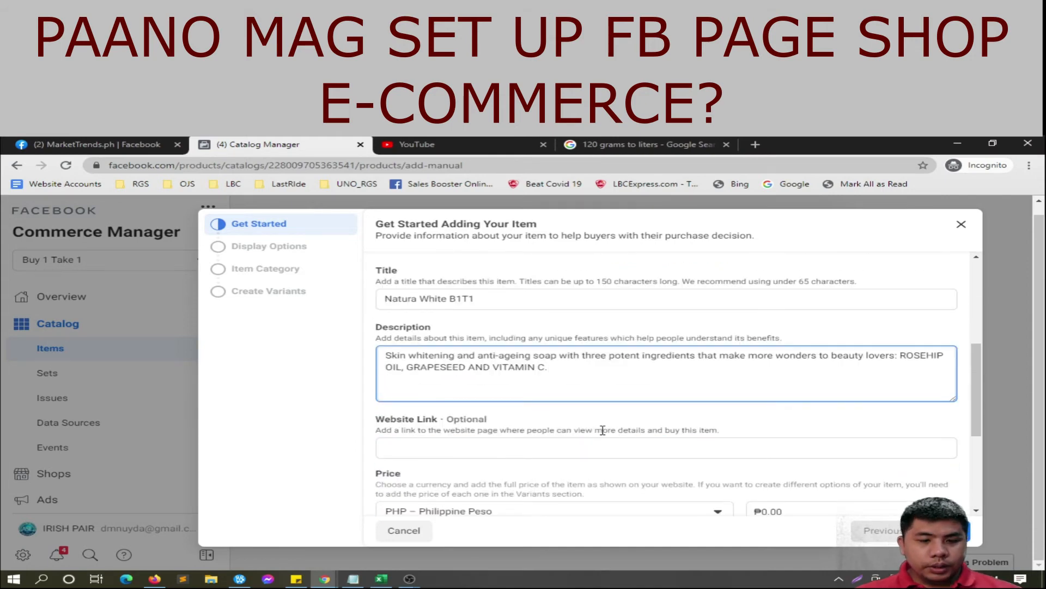
type("Cash on Del")
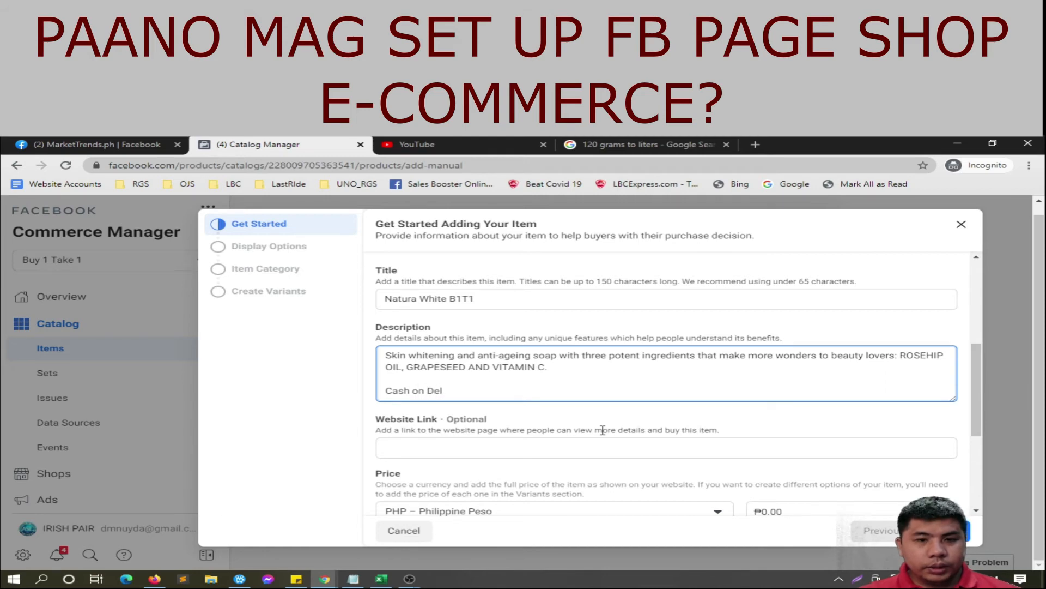
type("ivery")
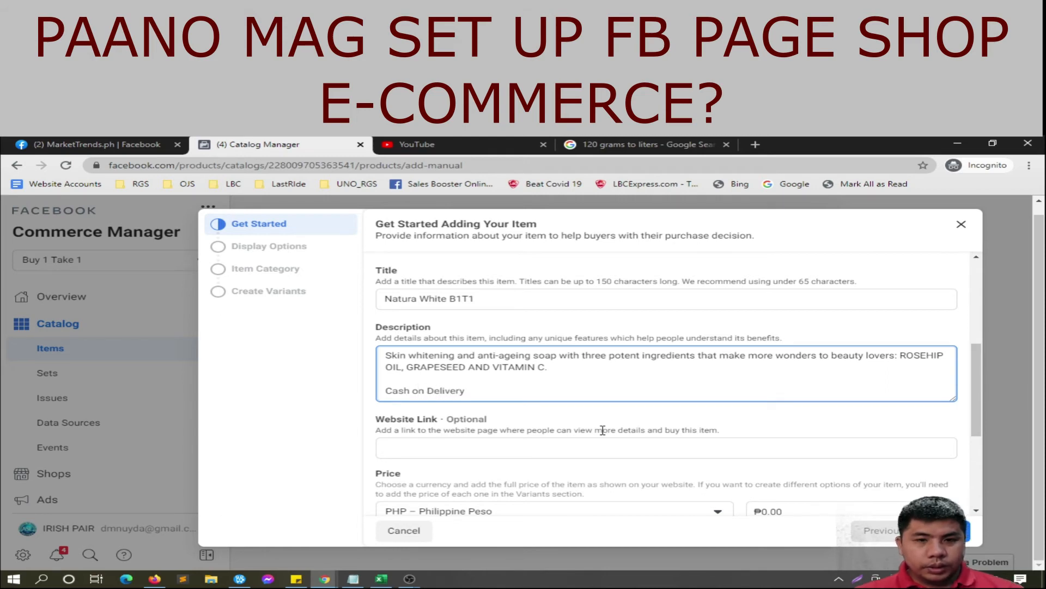
type(" + Free Shipping")
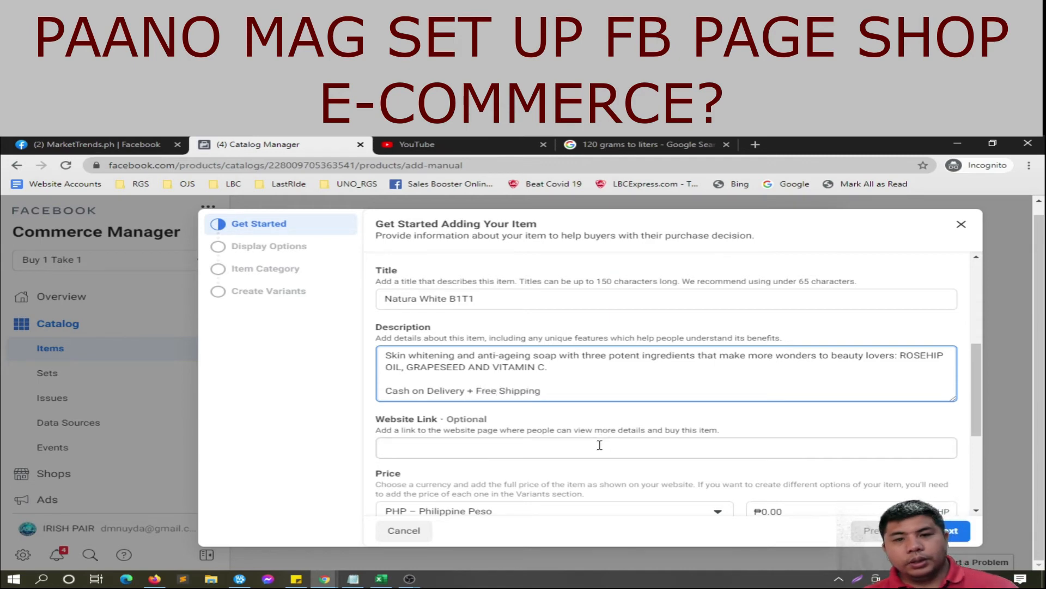
left_click(599, 448)
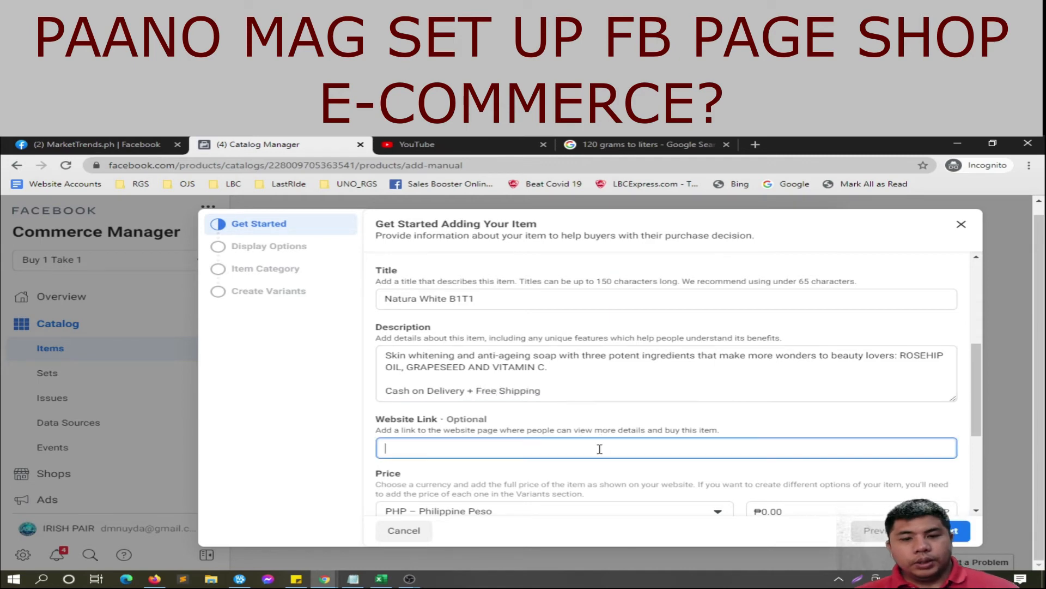
Step: Enter the item's m.me website link and set its condition to New
type("m.me")
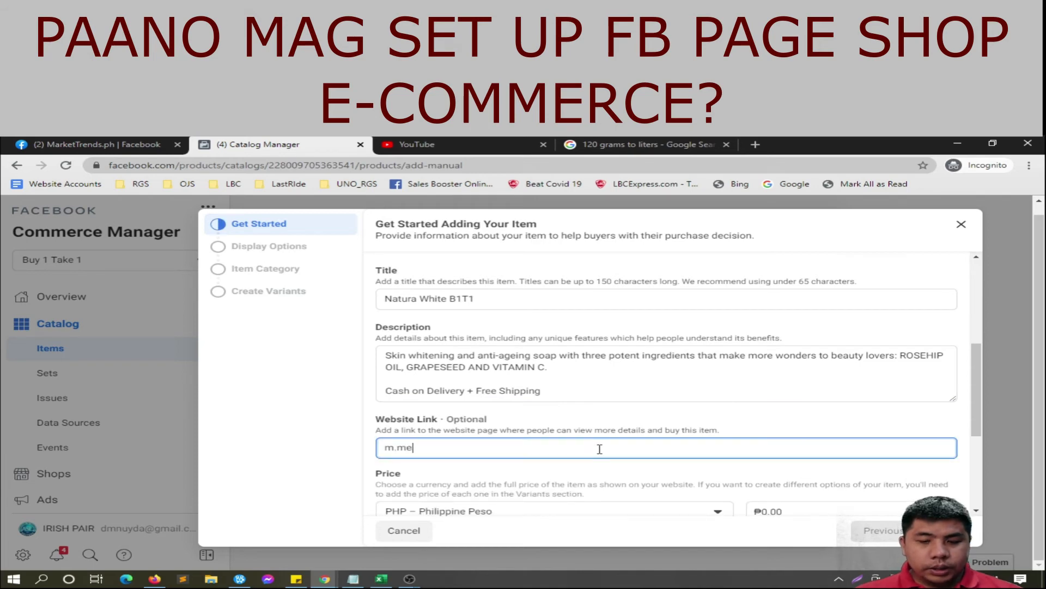
type("/markettr")
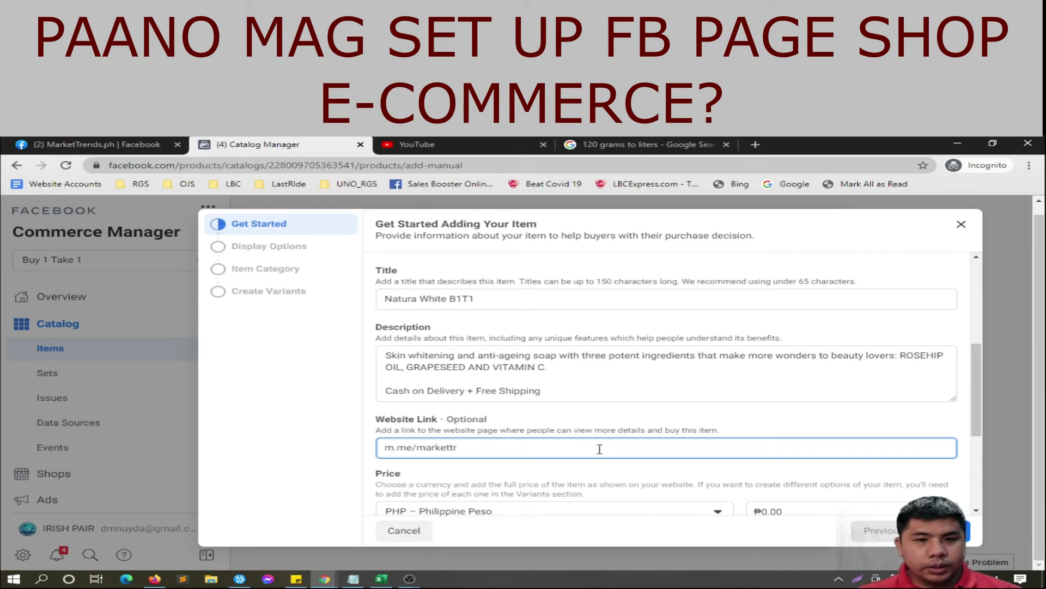
type("aen")
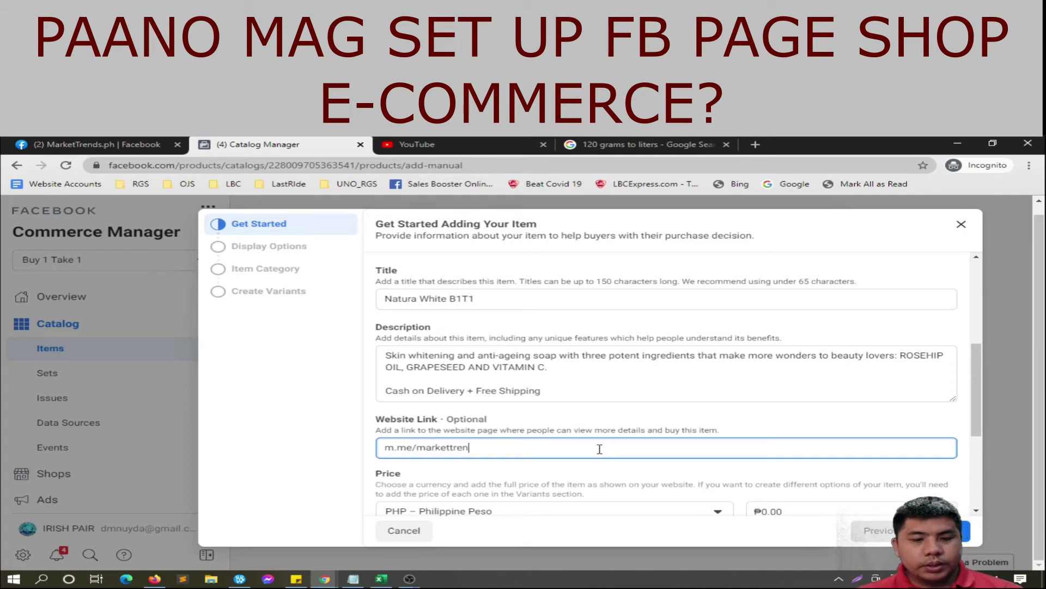
type("dsdotph")
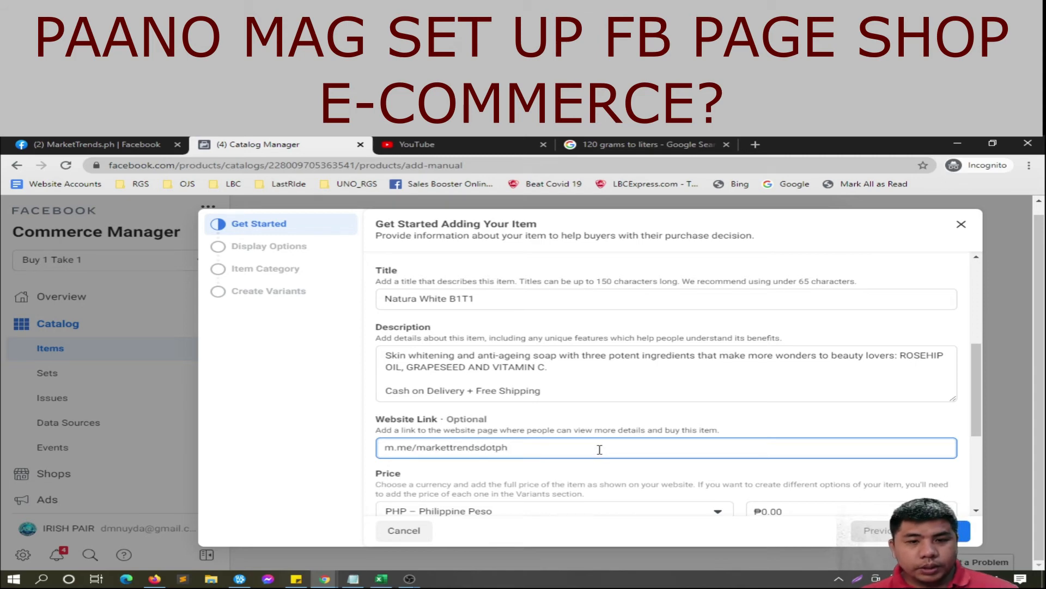
scroll(599, 449, "down", 2)
left_click(769, 394)
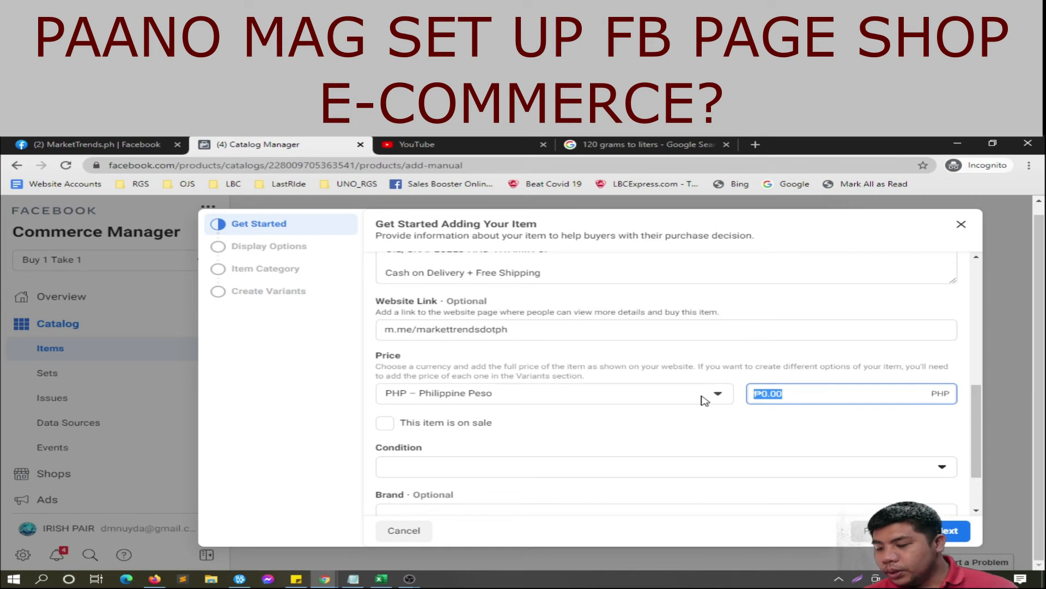
type("899")
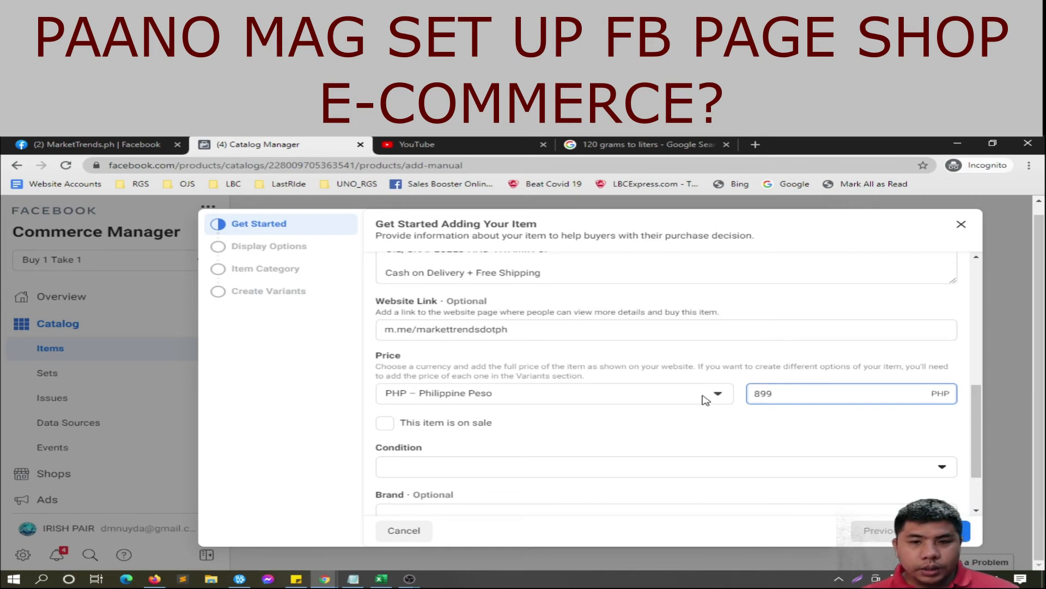
left_click(618, 468)
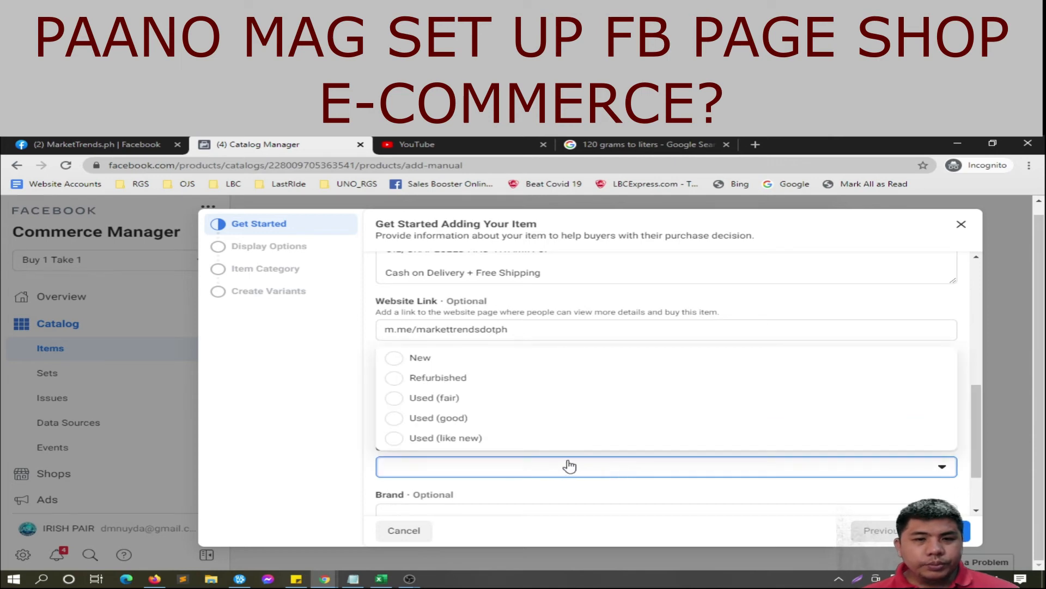
left_click(429, 358)
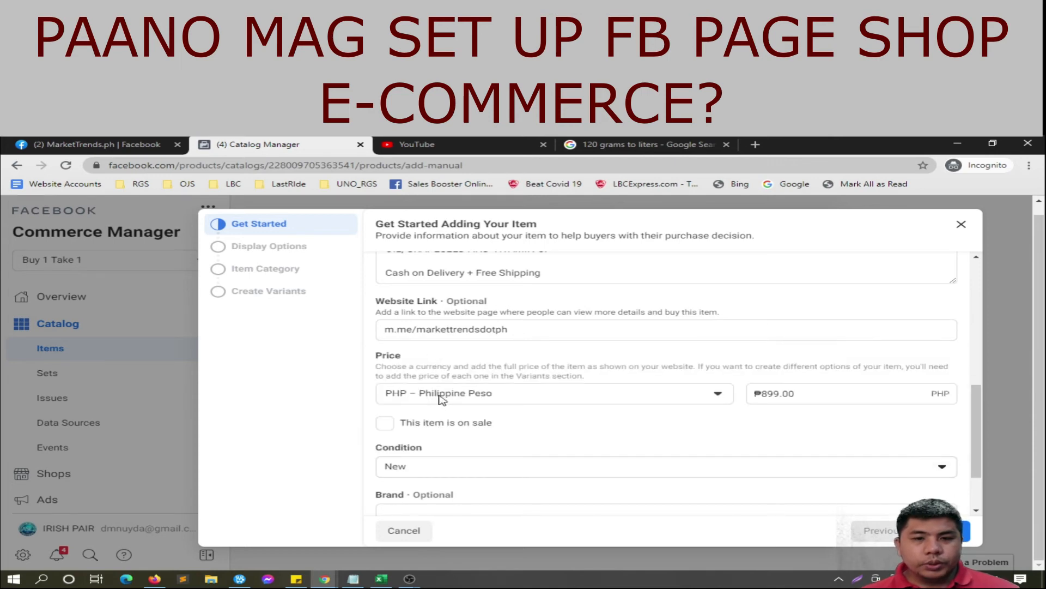
Step: Mark the item on sale with a ₱1,000 price and ₱899 sale price
left_click(426, 431)
left_click_drag(812, 393, 725, 406)
type("1000")
left_click_drag(414, 470, 385, 473)
type("899")
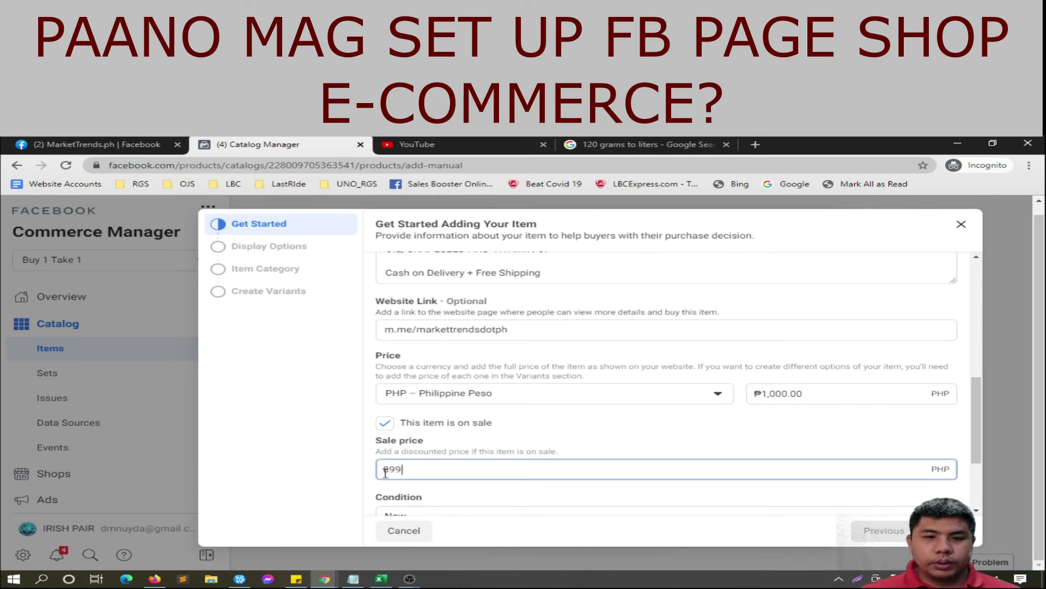
left_click(550, 444)
Step: Enter Natura as the brand and move on to the next step
scroll(577, 439, "down", 2)
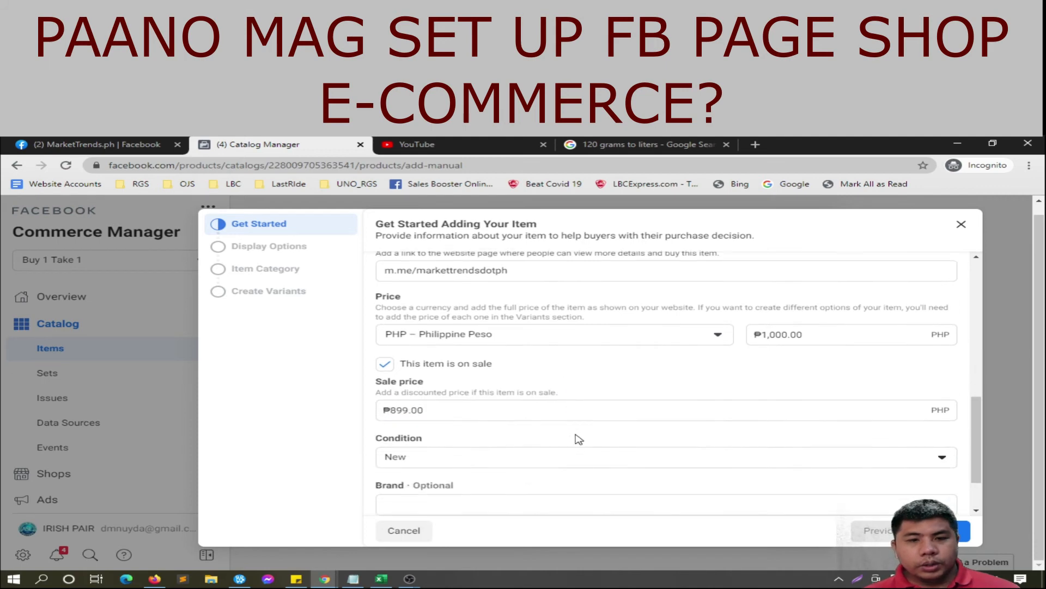
scroll(587, 470, "down", 1)
left_click(565, 433)
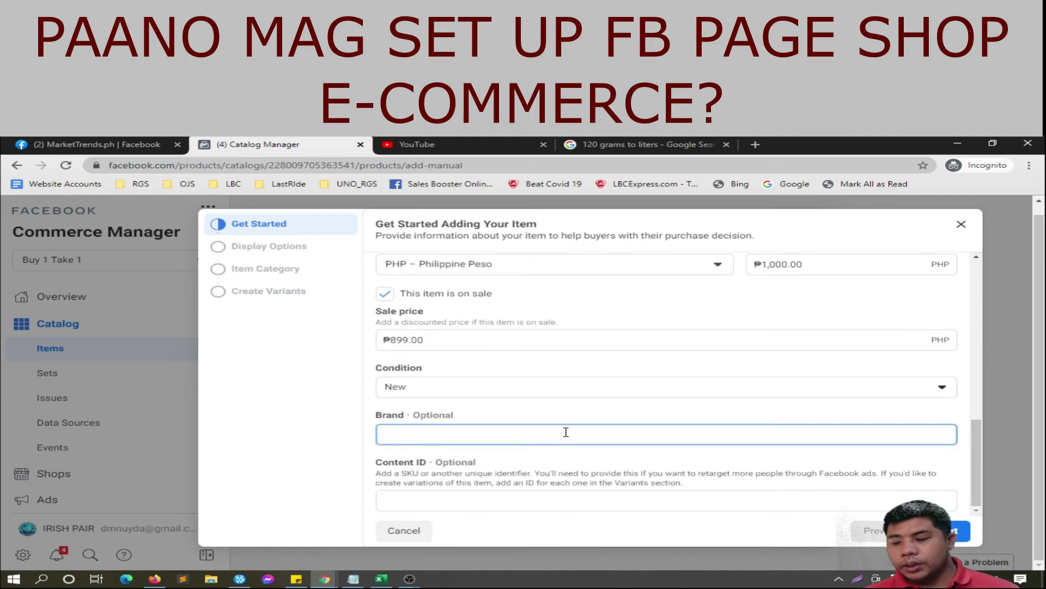
type("Natura")
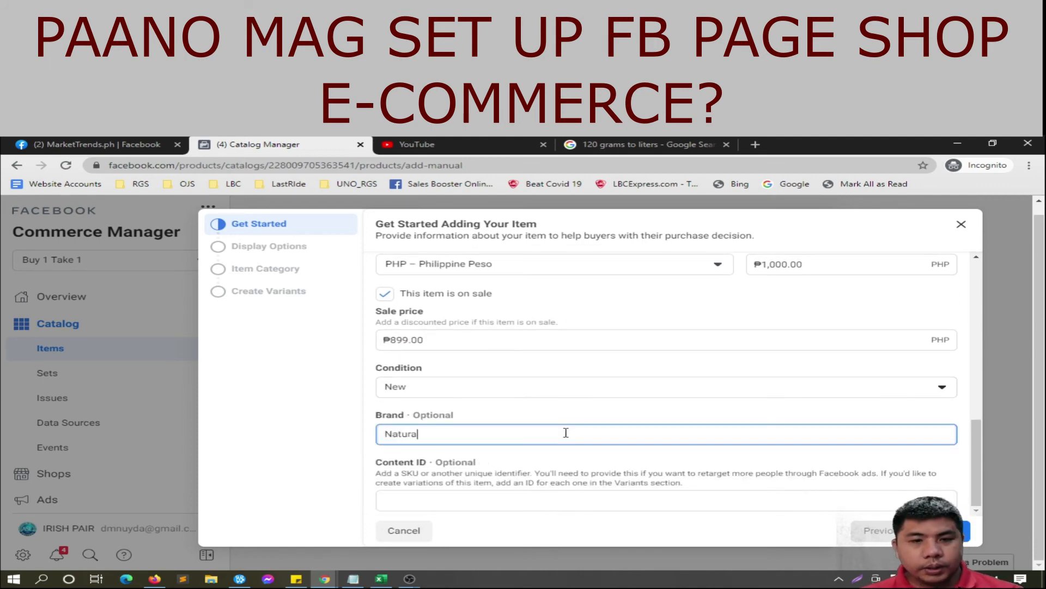
left_click(948, 530)
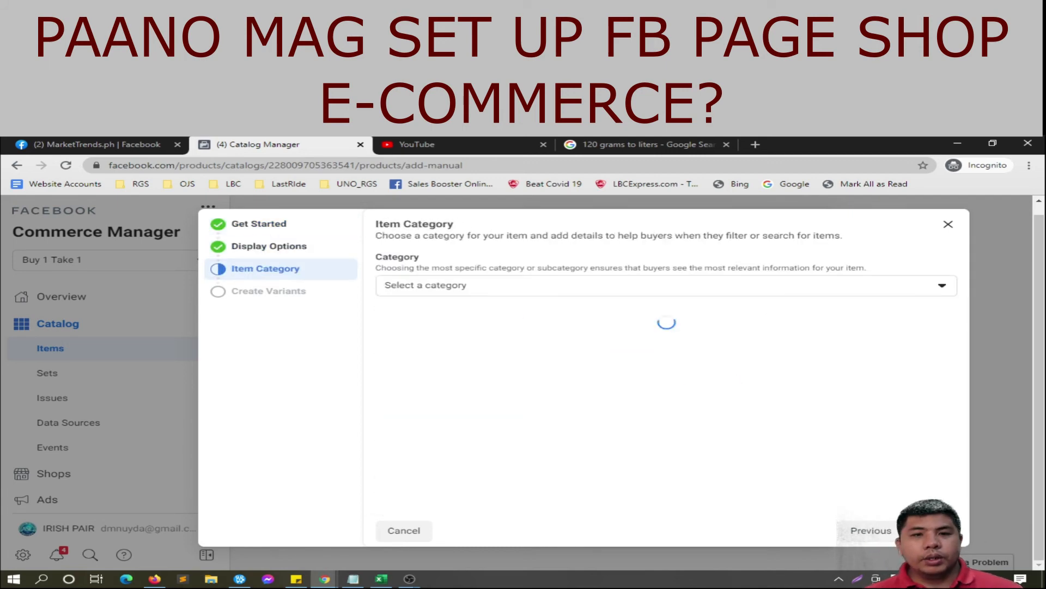
Step: Finish the current item with Skin Care category, 0.13 liters, all ages, unisex, and add it
left_click(665, 284)
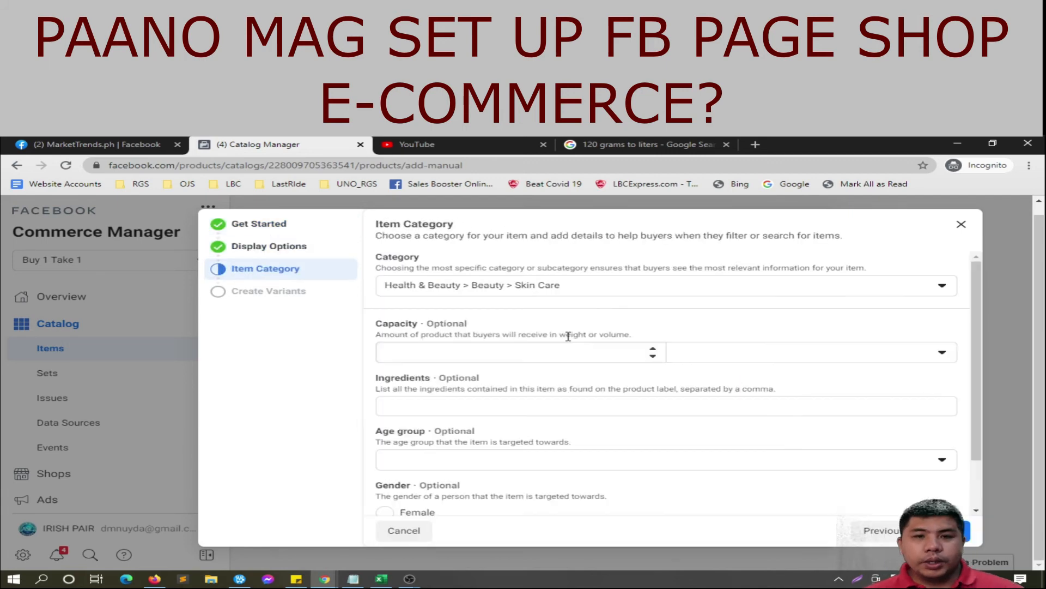
type(".13")
left_click(871, 367)
left_click(713, 400)
left_click(561, 460)
left_click(425, 396)
left_click(386, 491)
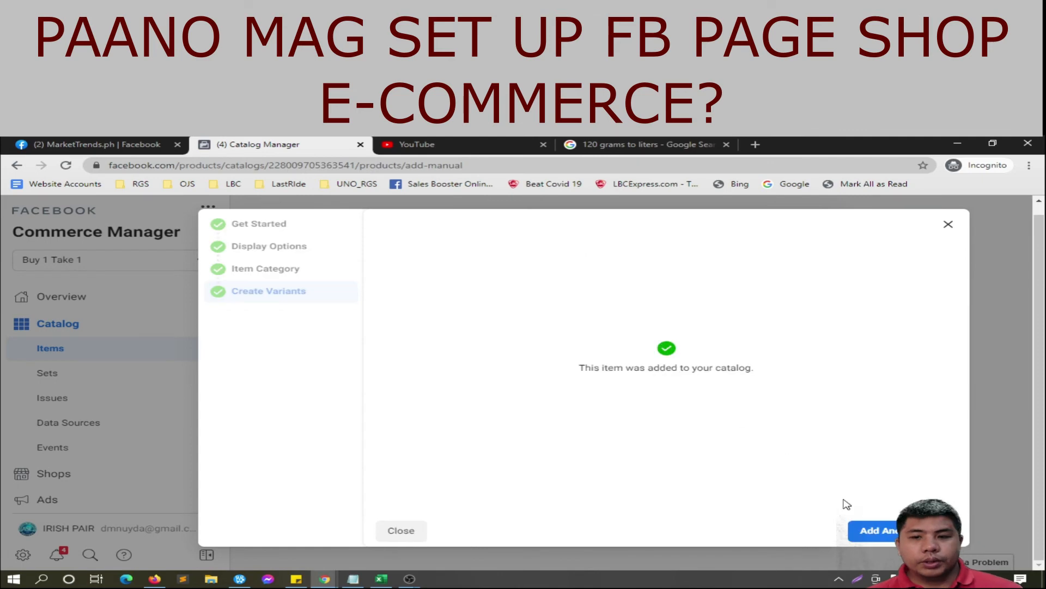
Step: Start Kojic Soap White with its image, description and link m.me/markettrendsdotph
double_click(544, 229)
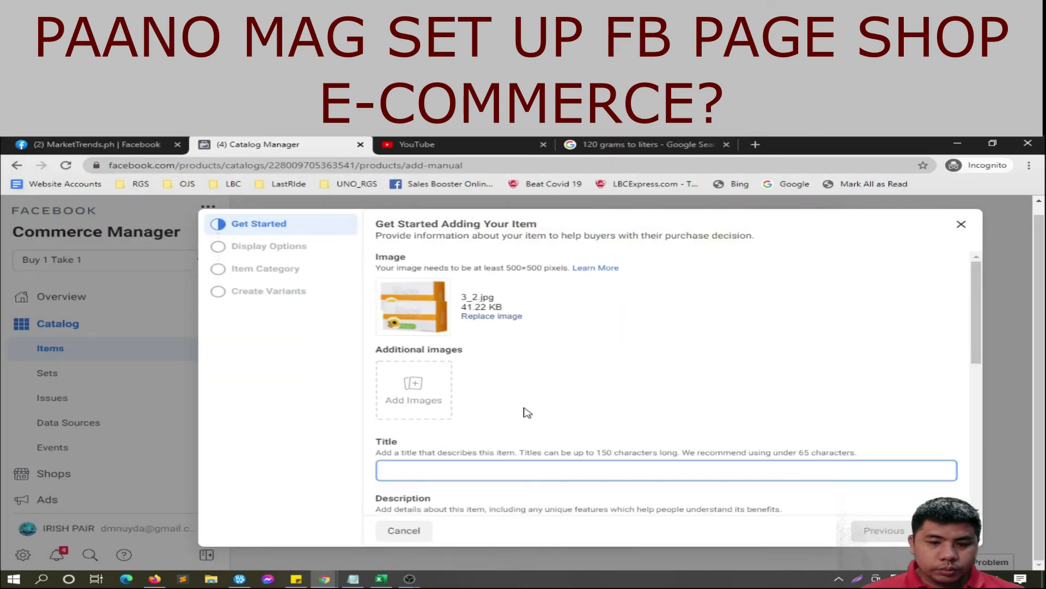
type("Kojic Soap White")
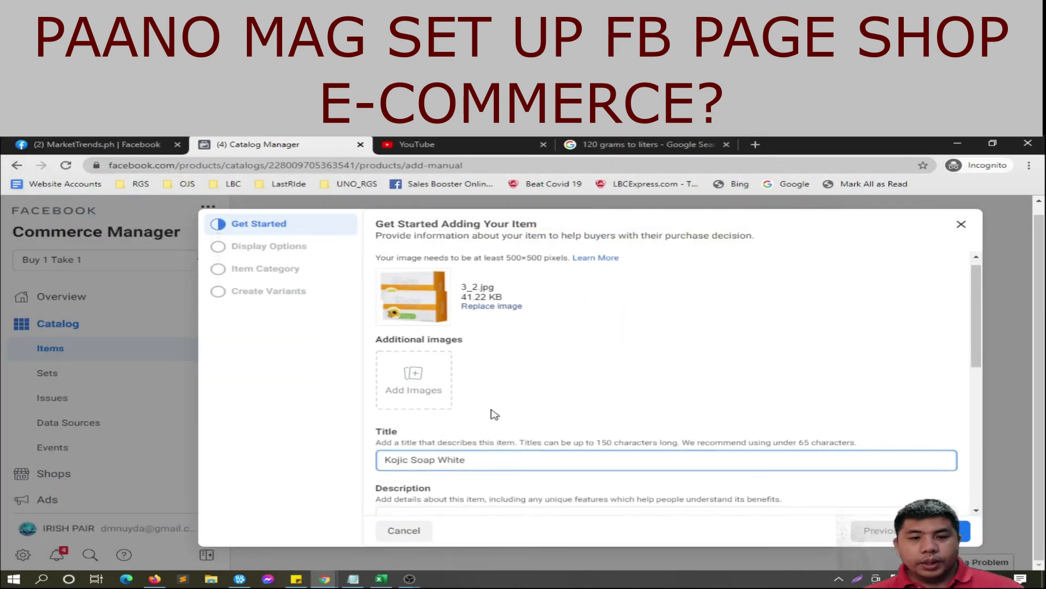
left_click_drag(287, 406, 622, 463)
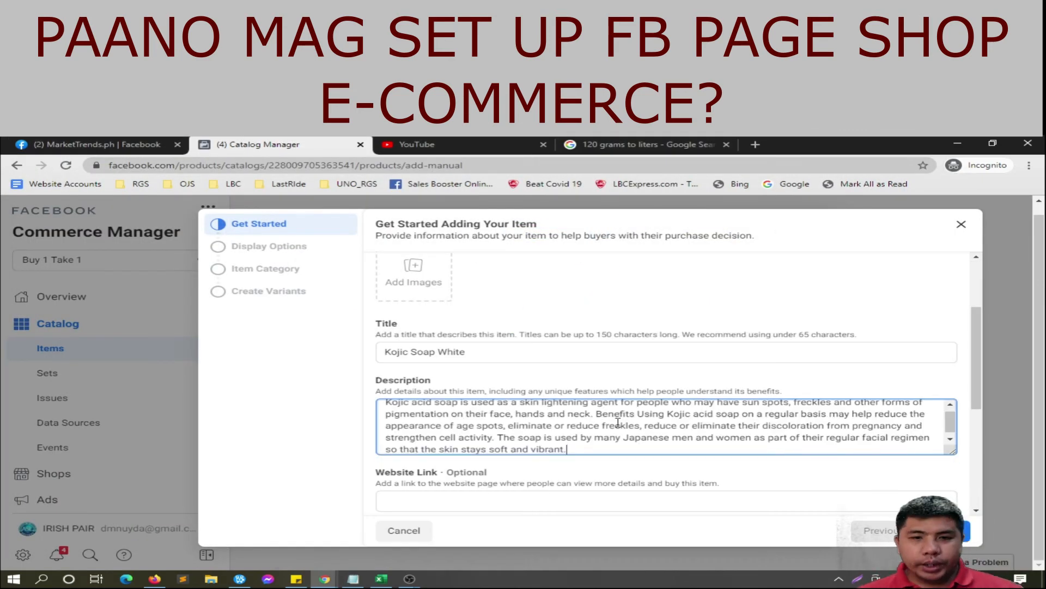
scroll(567, 447, "down", 1)
left_click(567, 440)
type("m.me")
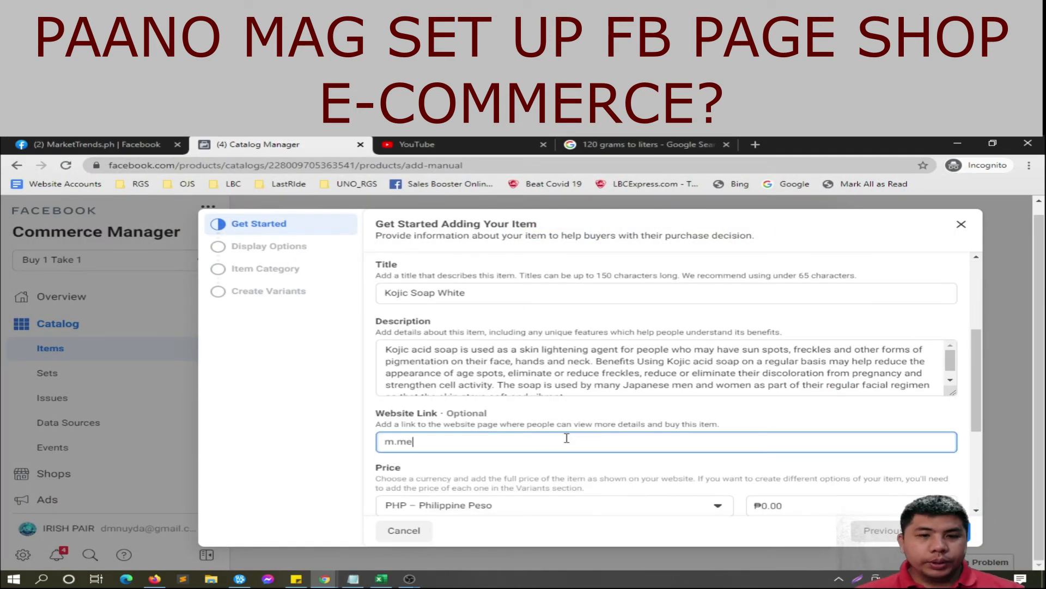
type("/markettrendsdotph")
scroll(567, 438, "down", 2)
Step: Mark Kojic Soap White on sale at 999, condition New, category Skin Care, and save it
left_click(386, 416)
left_click(806, 388)
type("999")
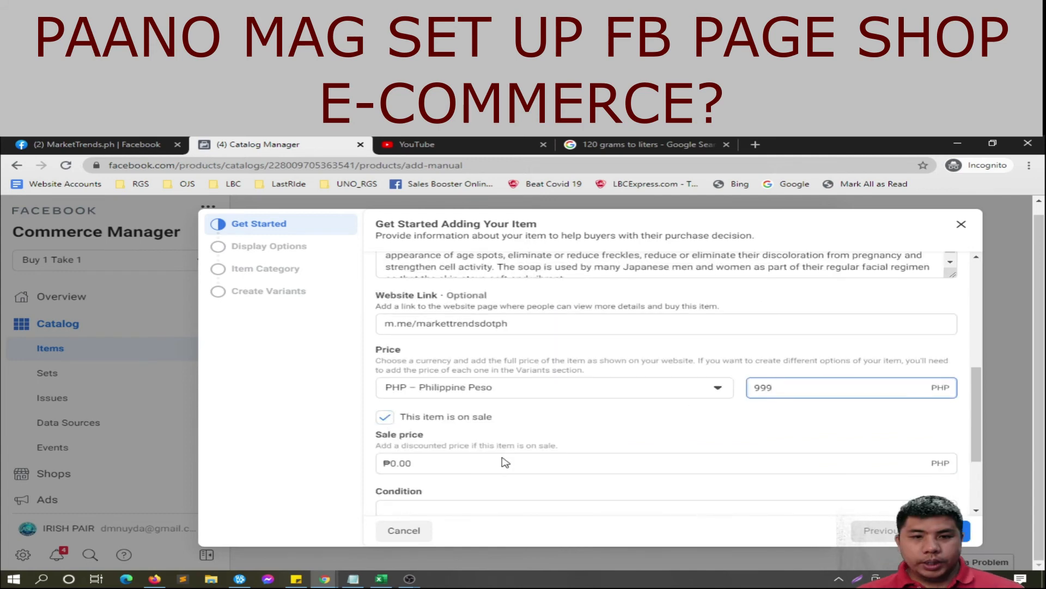
left_click(502, 461)
scroll(502, 460, "down", 1)
left_click(442, 451)
left_click(423, 342)
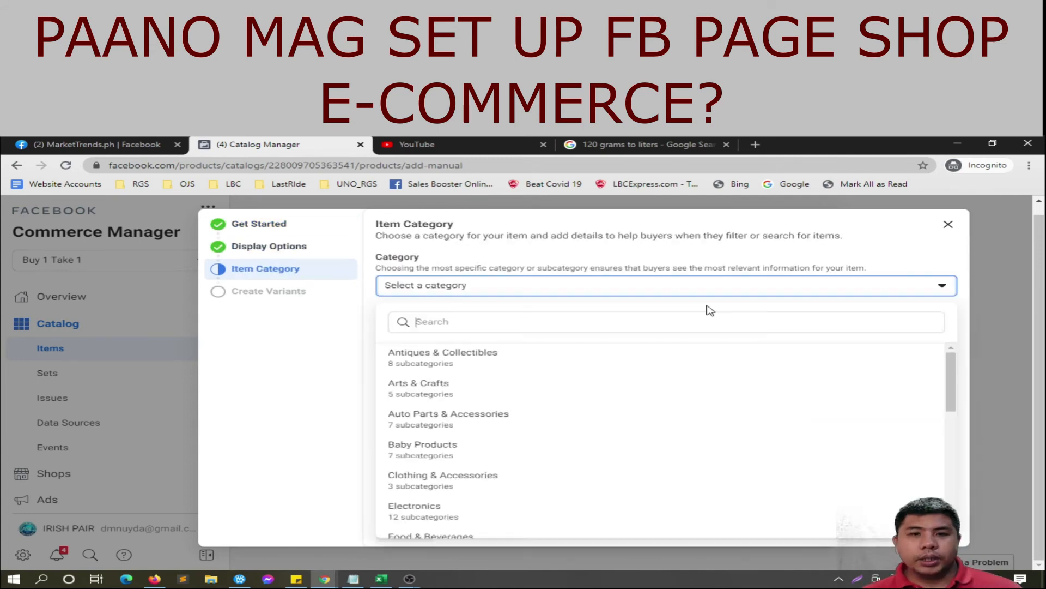
type("Skin")
left_click(399, 369)
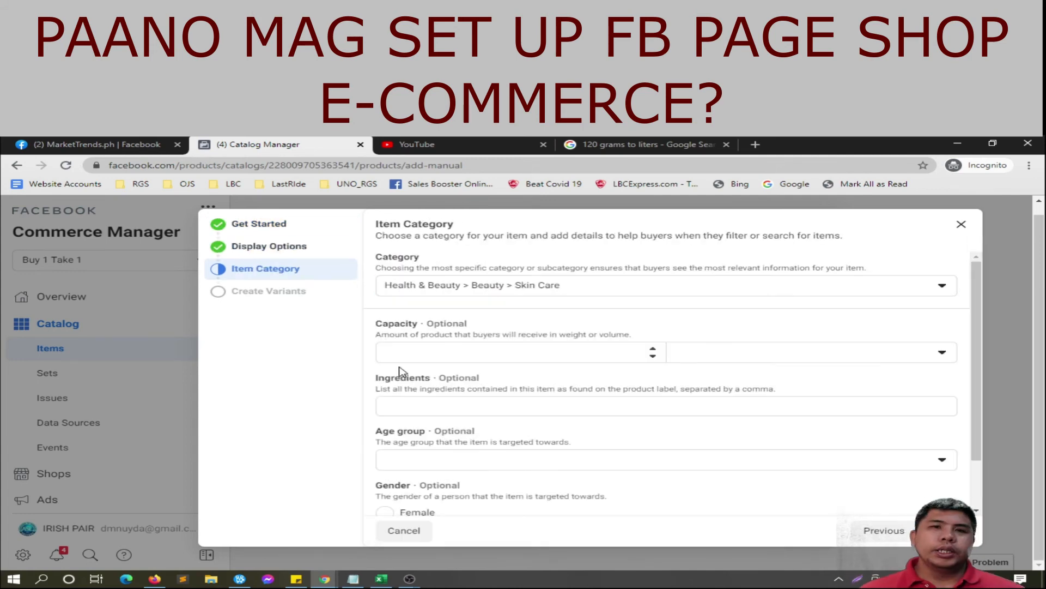
left_click(400, 353)
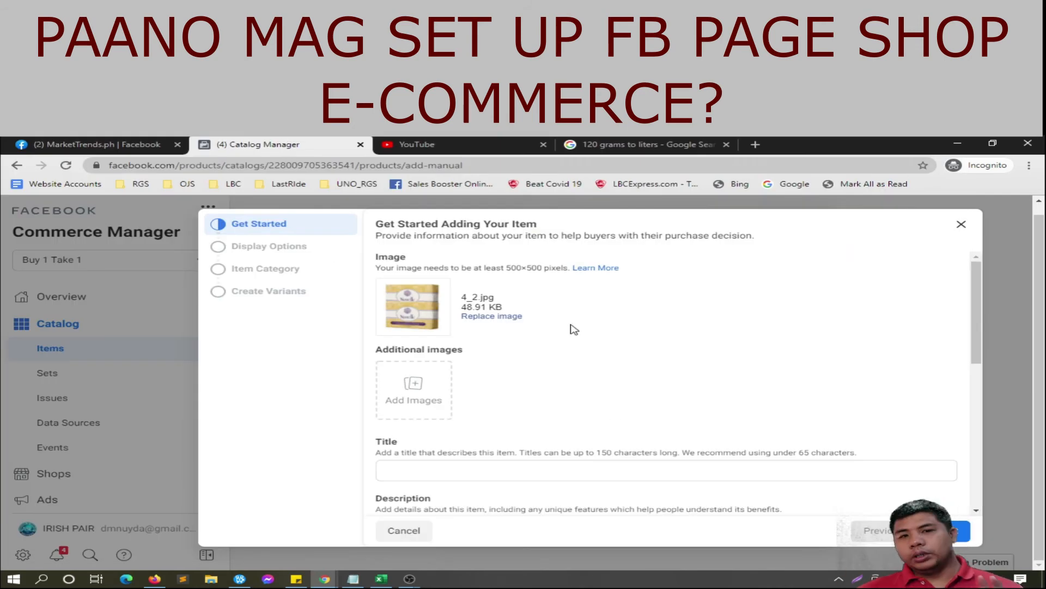
scroll(532, 356, "down", 2)
left_click(532, 355)
Step: Enter Nuvelle Soap B1T1 with a saved description, the markettrendsdotph link, price 2000 and sale price 1589
type("Nuvelle Soap B1T1")
left_click(428, 352)
left_click(354, 579)
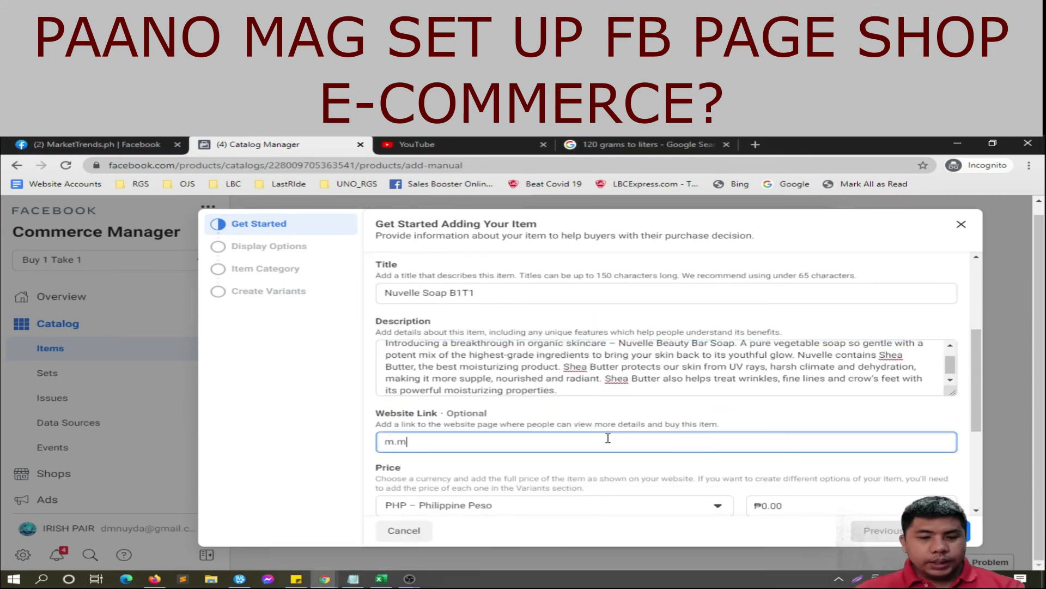
type("/markettrendsdotph")
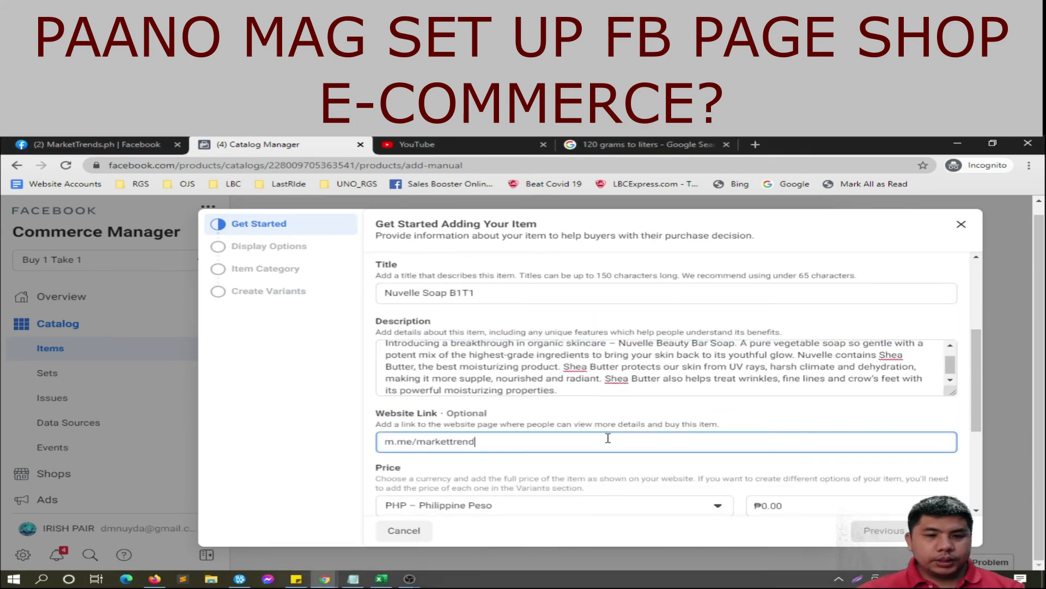
scroll(617, 451, "down", 2)
scroll(616, 450, "down", 1)
left_click_drag(787, 328, 751, 330)
type("2000")
left_click(385, 358)
left_click_drag(416, 404, 314, 411)
type("1589")
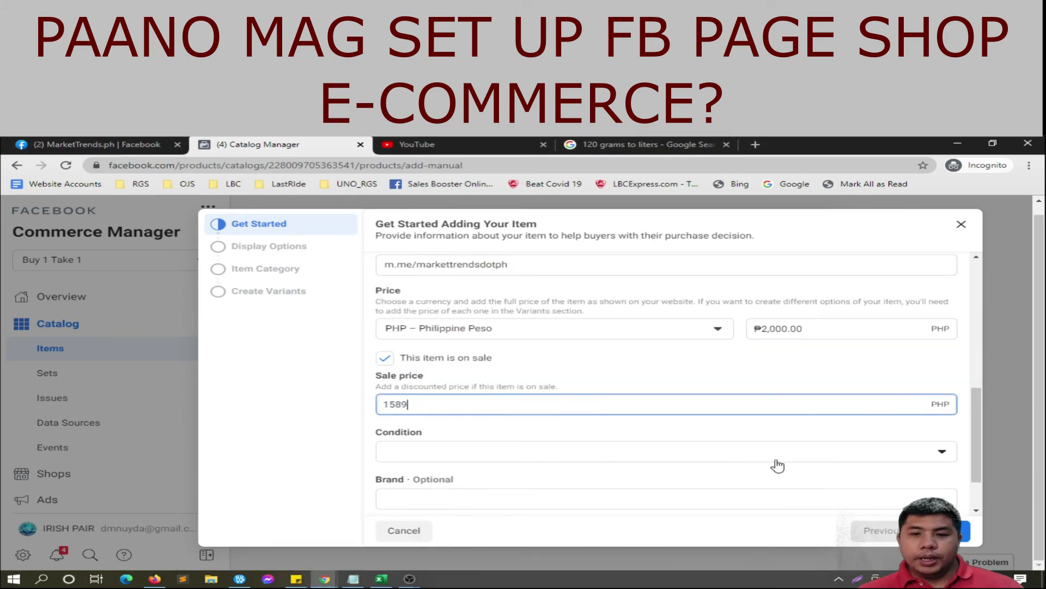
Step: Give Nuvelle Soap condition New, brand Nuvelle, 0.1 liters, age group Teen, then add it to the catalog
scroll(603, 439, "down", 1)
left_click(603, 439)
type("Nuvelle")
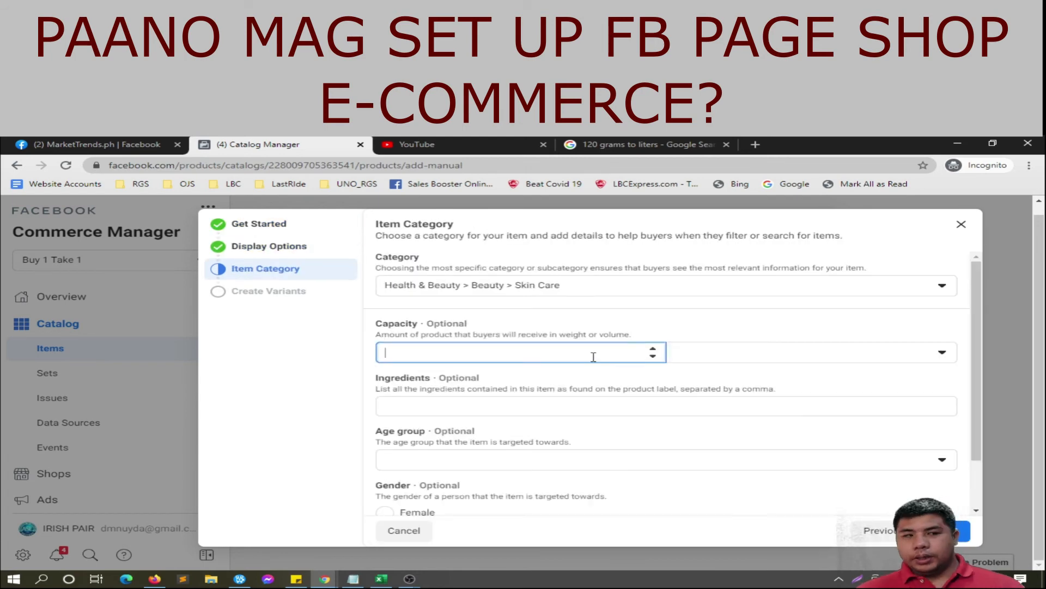
type(".1")
left_click(542, 459)
left_click(537, 480)
left_click(954, 531)
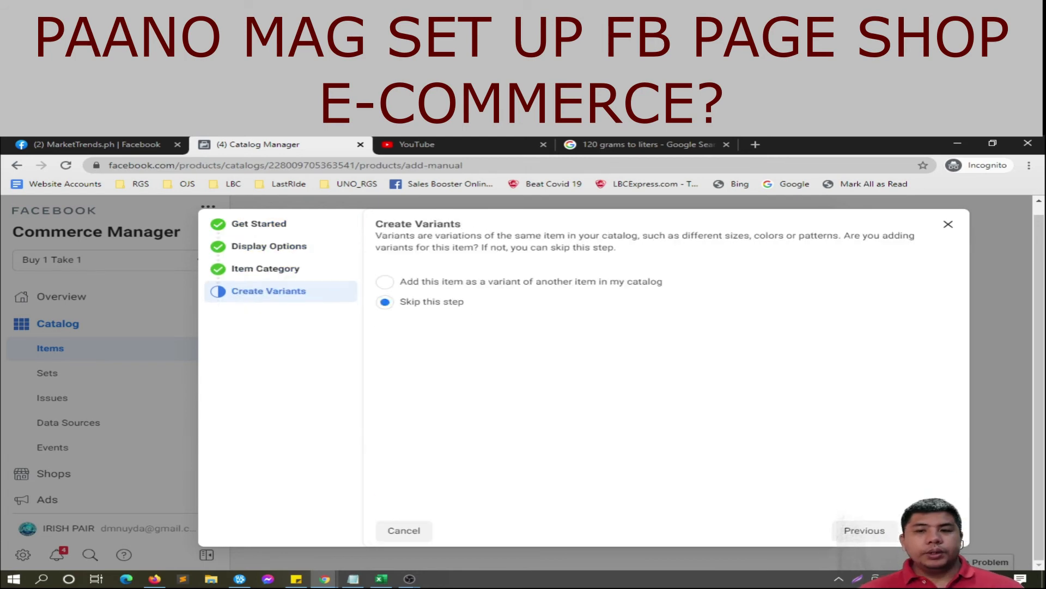
left_click(954, 530)
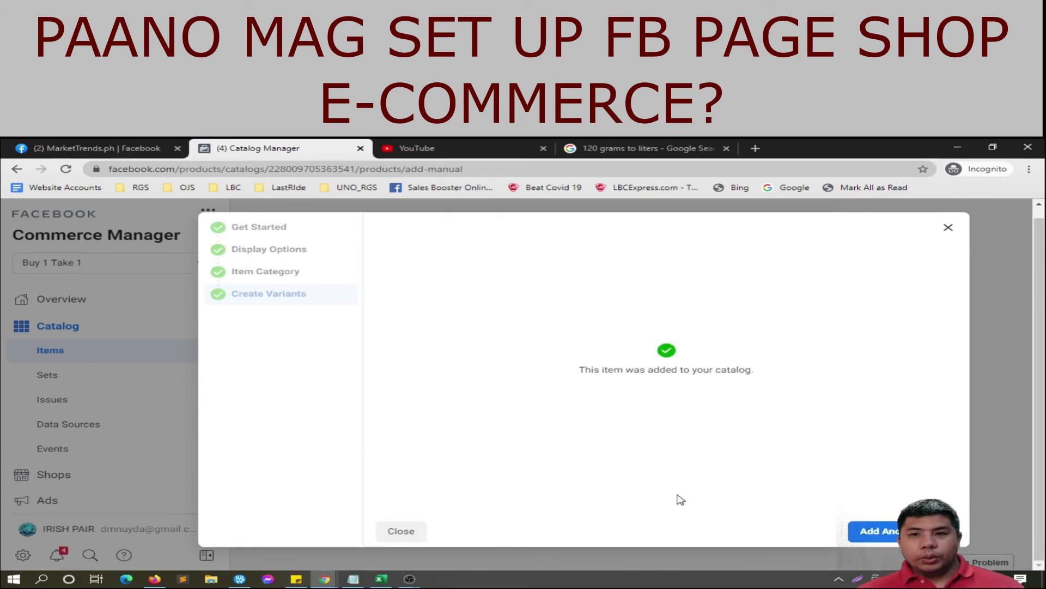
left_click(401, 531)
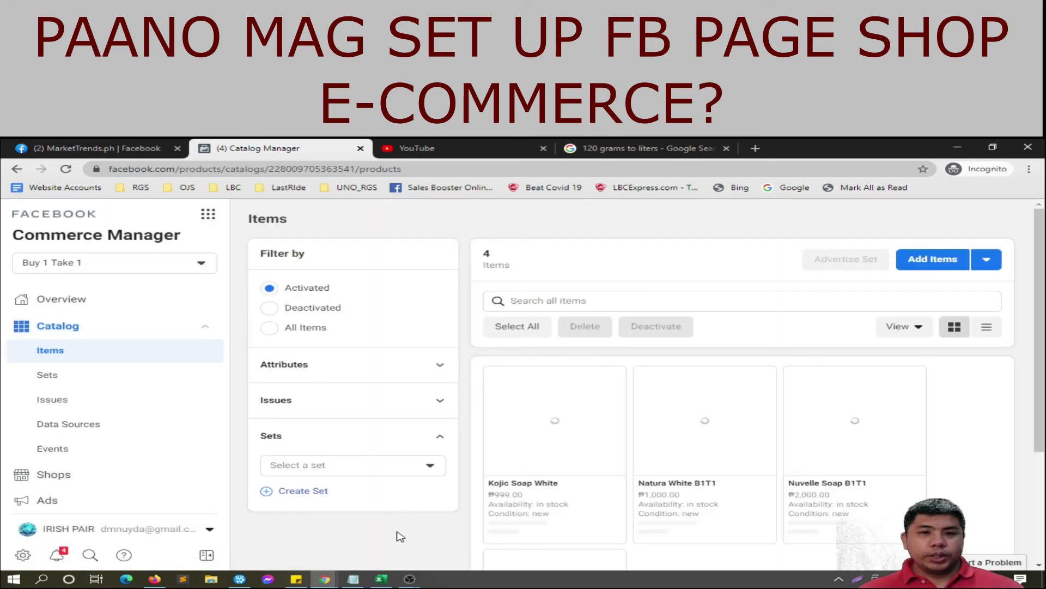
Step: Check the catalog's Sets, Issues and Data Sources pages, then go to Shops
scroll(555, 480, "down", 1)
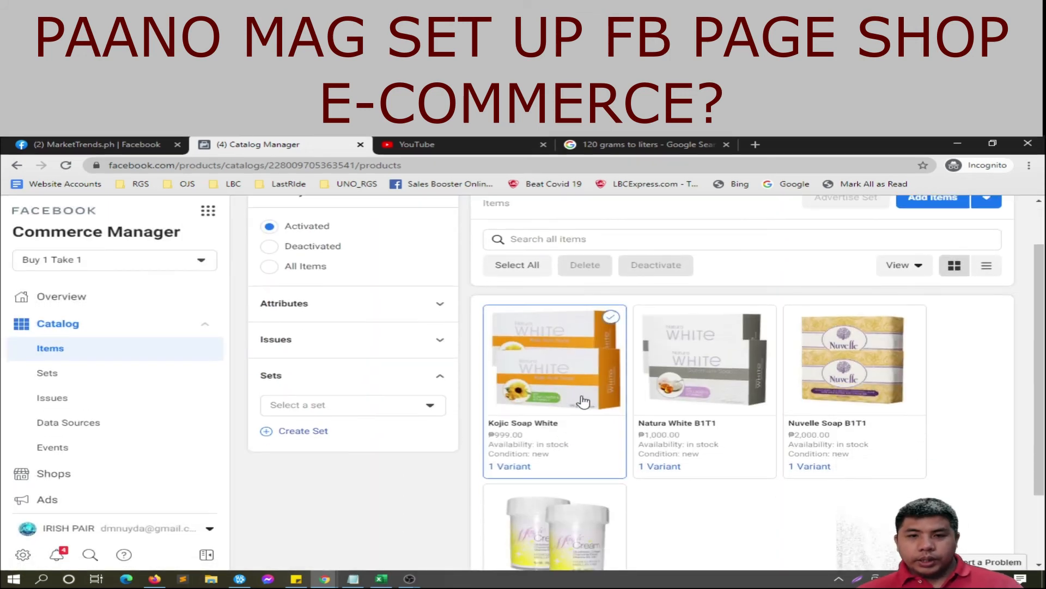
scroll(779, 515, "down", 2)
scroll(787, 513, "up", 3)
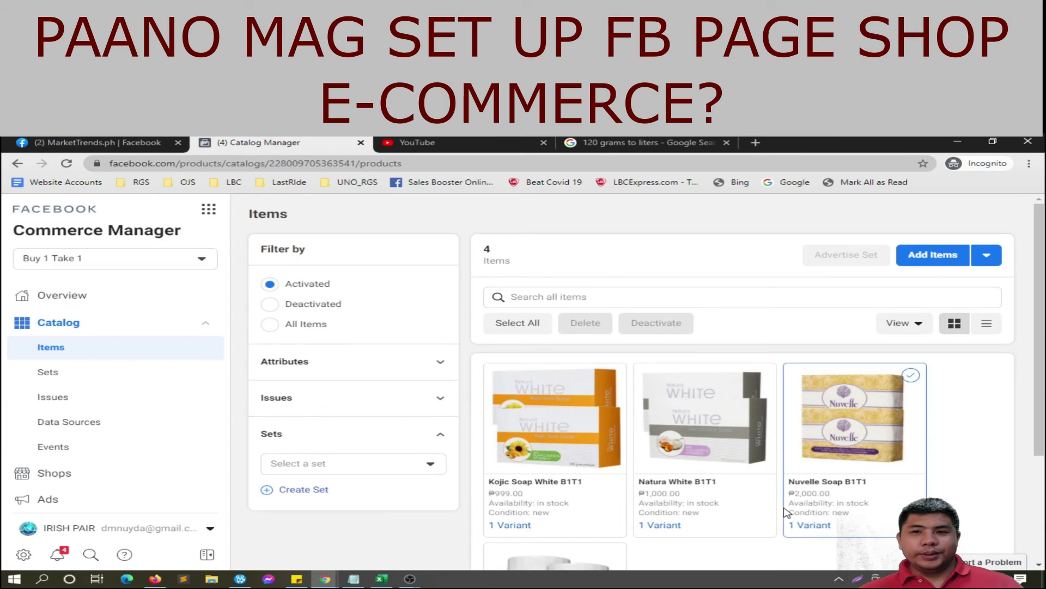
left_click(88, 368)
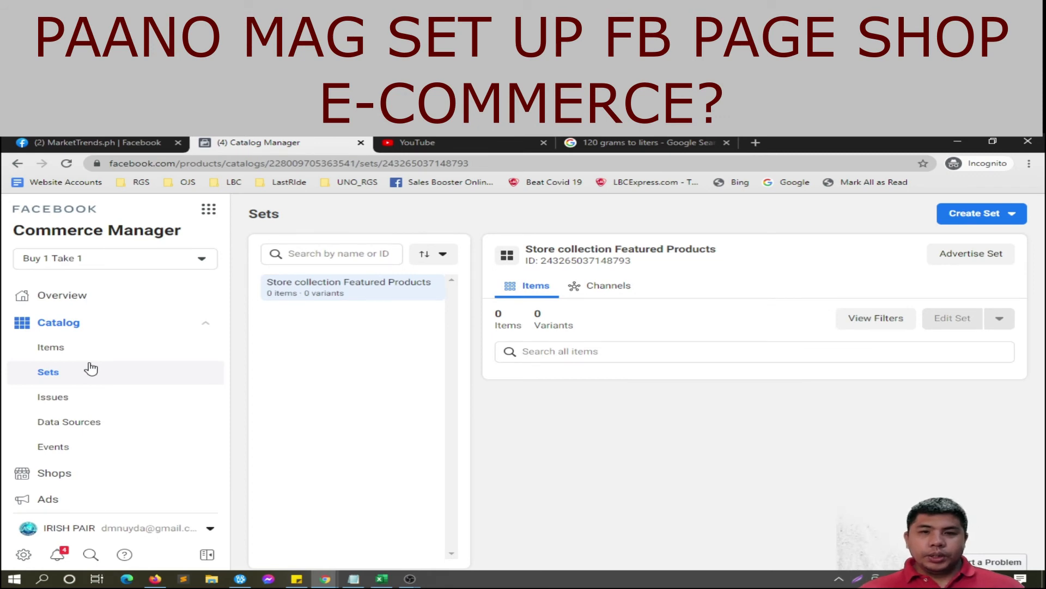
left_click(79, 399)
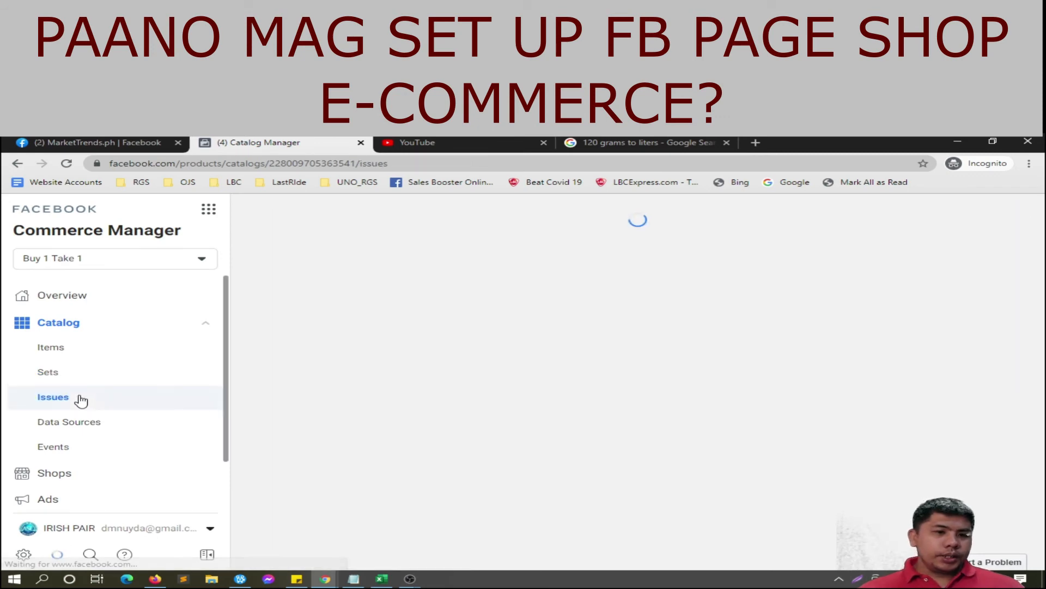
left_click(101, 424)
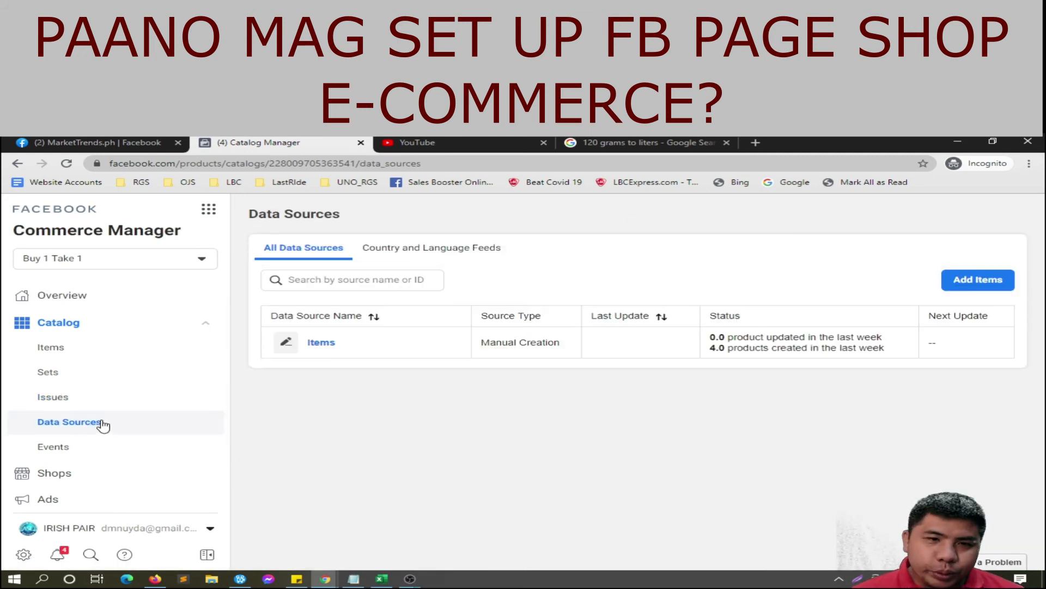
left_click(51, 474)
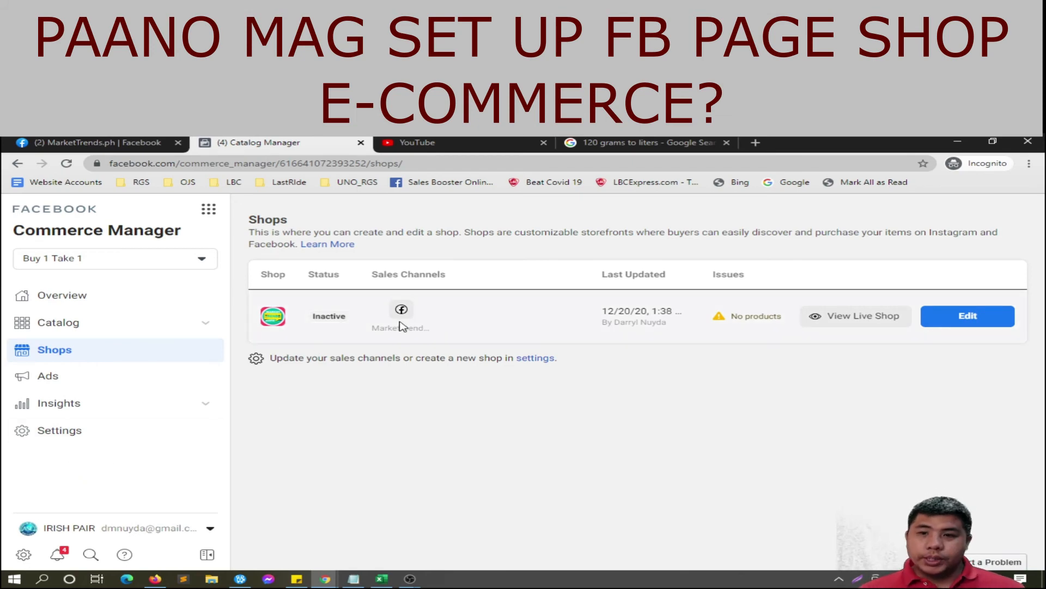
Step: Edit the shop, keep all catalog products, and switch the featured item to a manually selected product
left_click(978, 322)
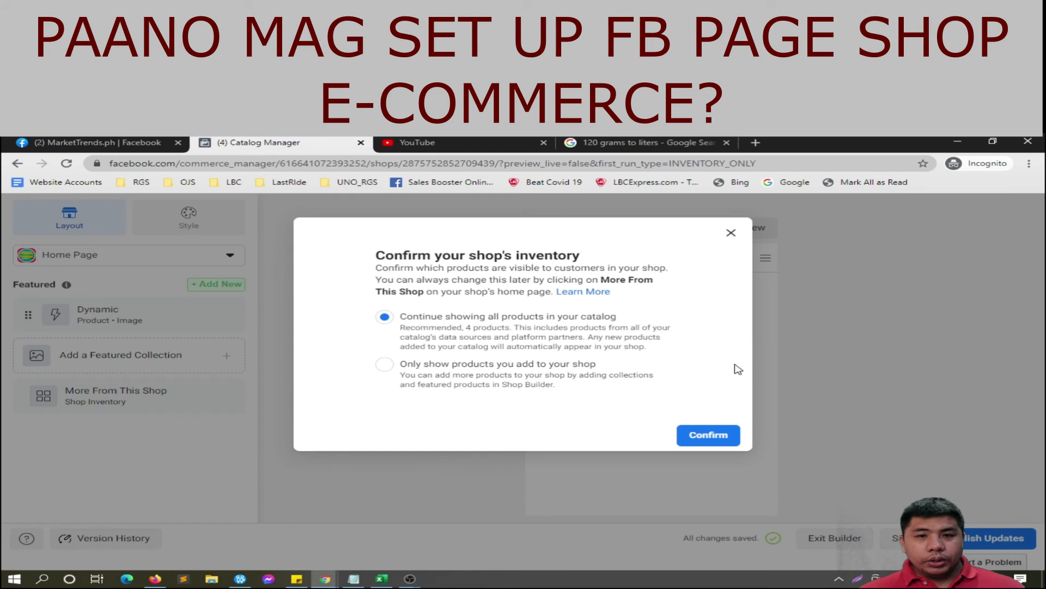
left_click(714, 434)
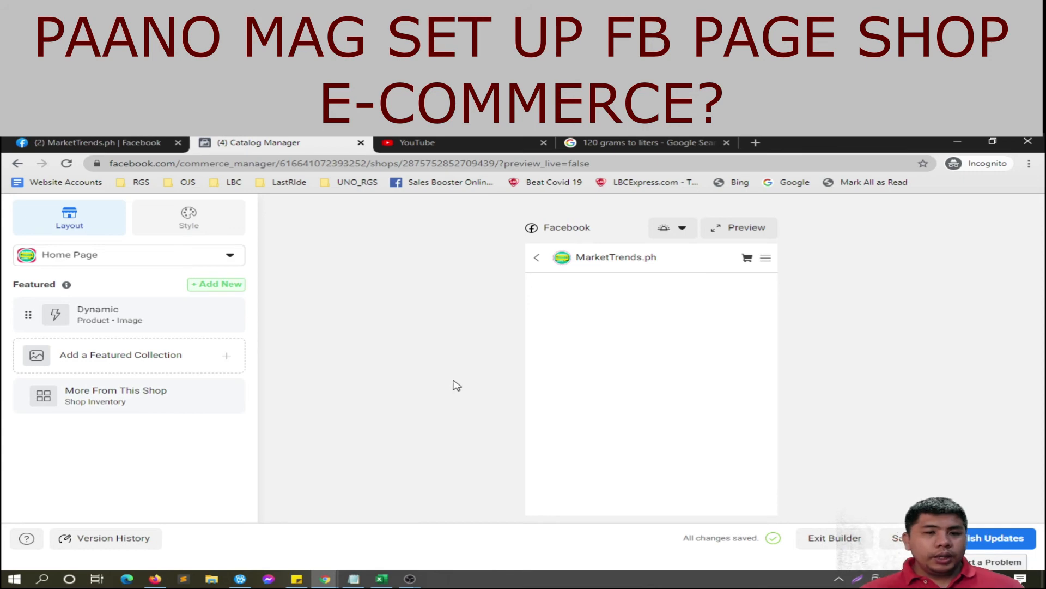
left_click(151, 318)
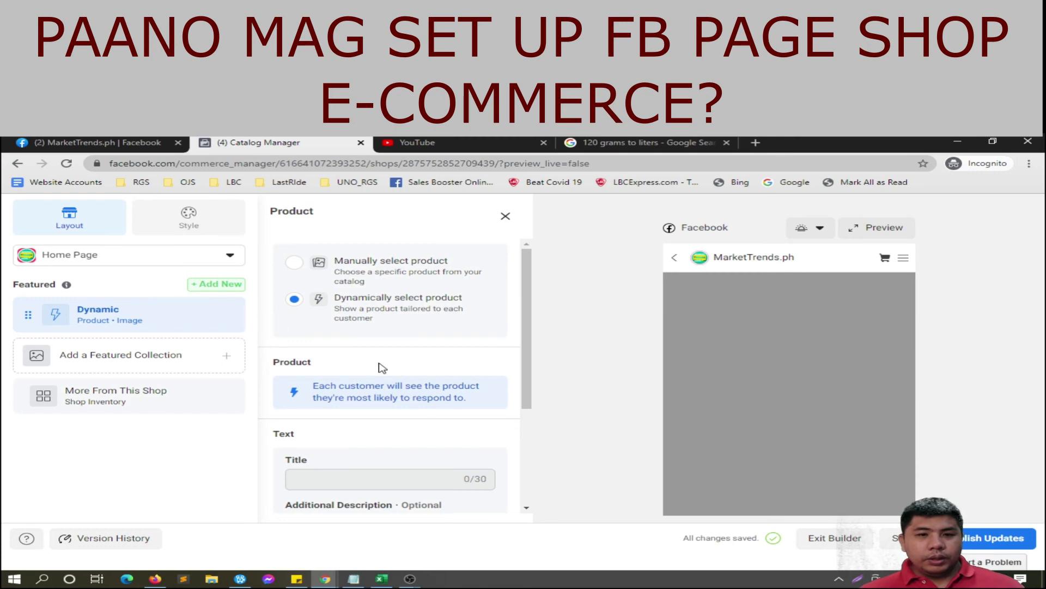
scroll(382, 368, "down", 3)
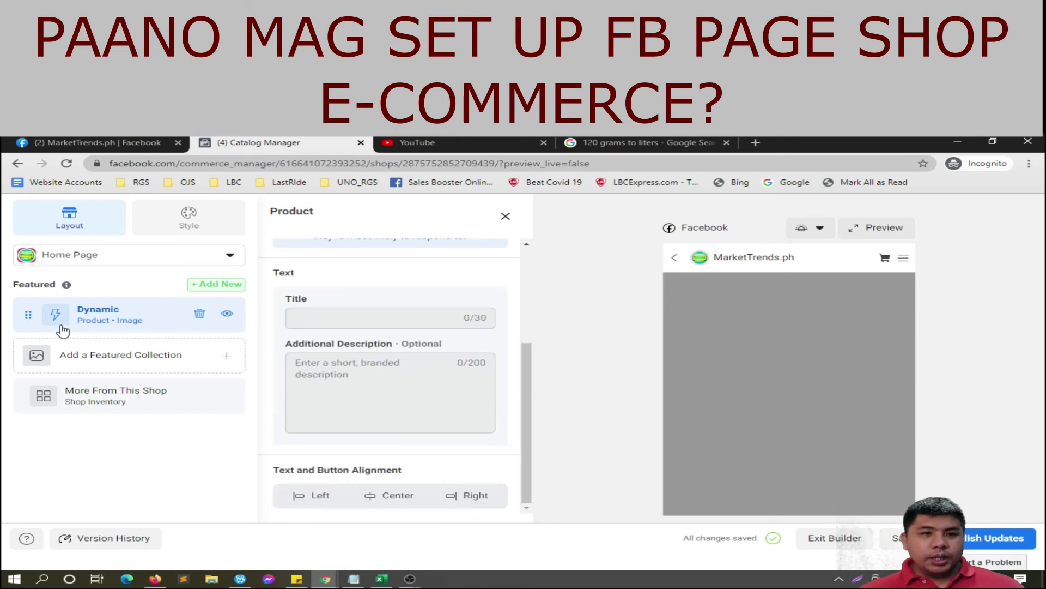
scroll(401, 413, "up", 5)
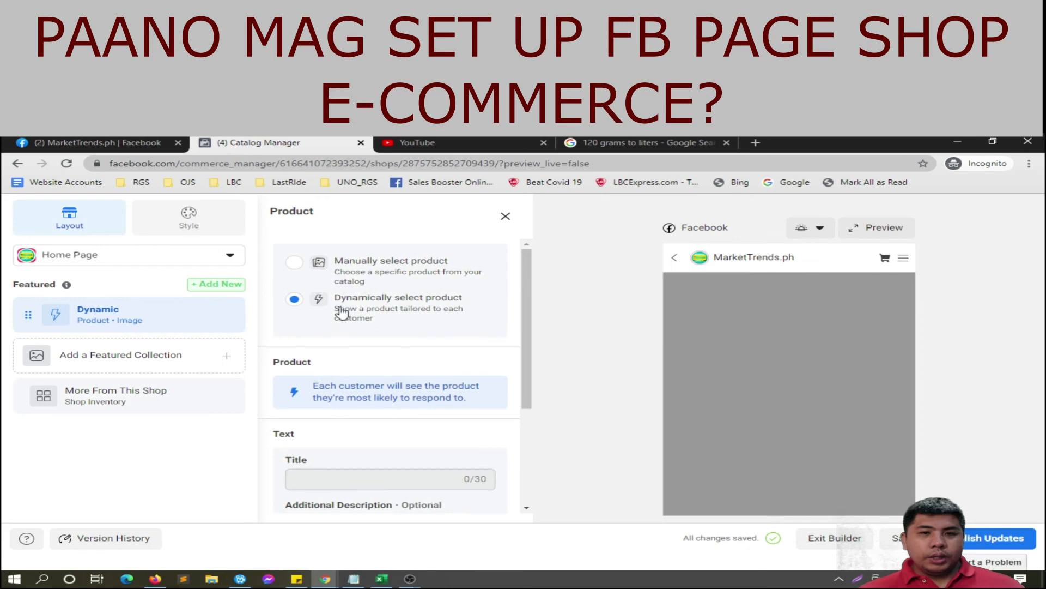
left_click(294, 263)
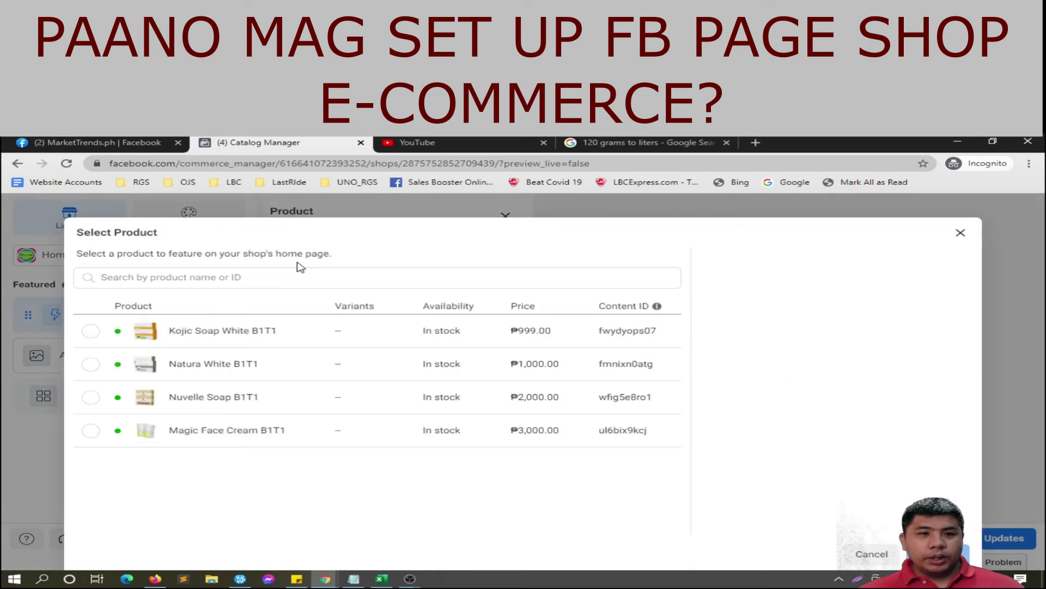
Step: Choose Magic Face Cream B1T1 as the featured product and start a featured collection
left_click(91, 330)
left_click(91, 364)
left_click(90, 331)
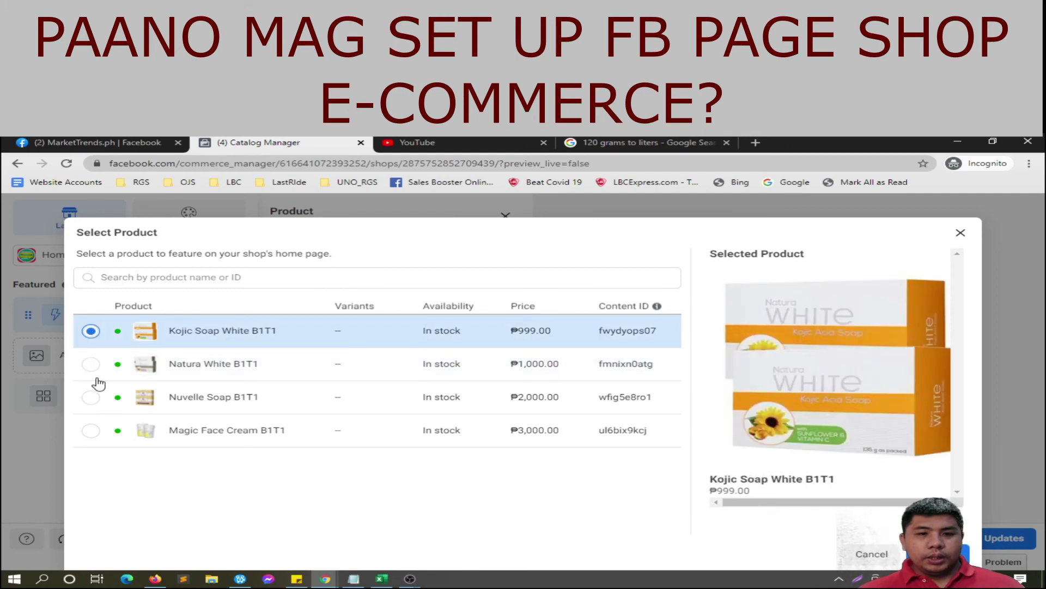
left_click(92, 431)
left_click(947, 556)
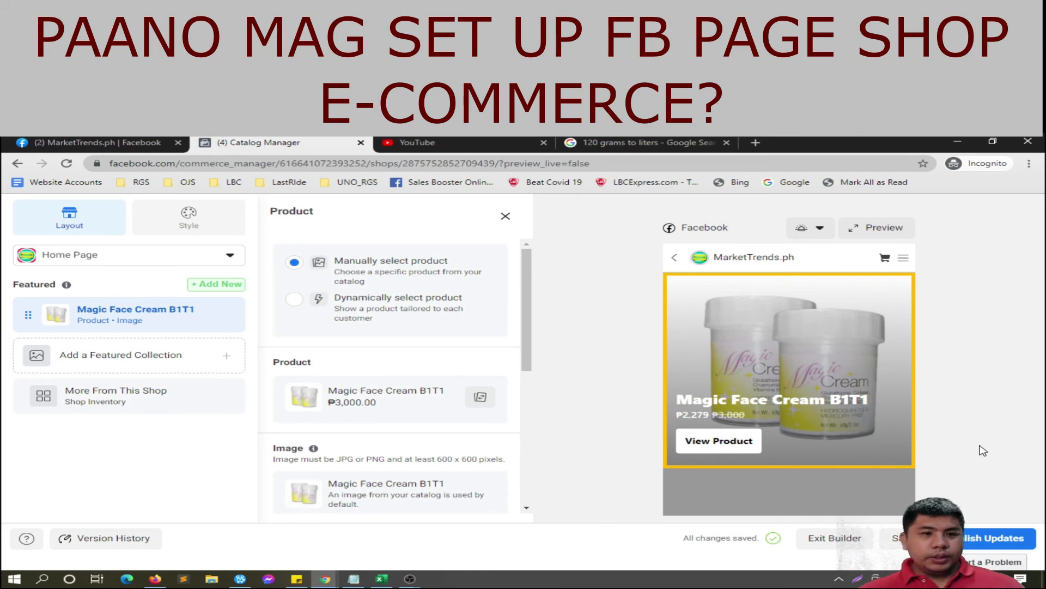
left_click(163, 361)
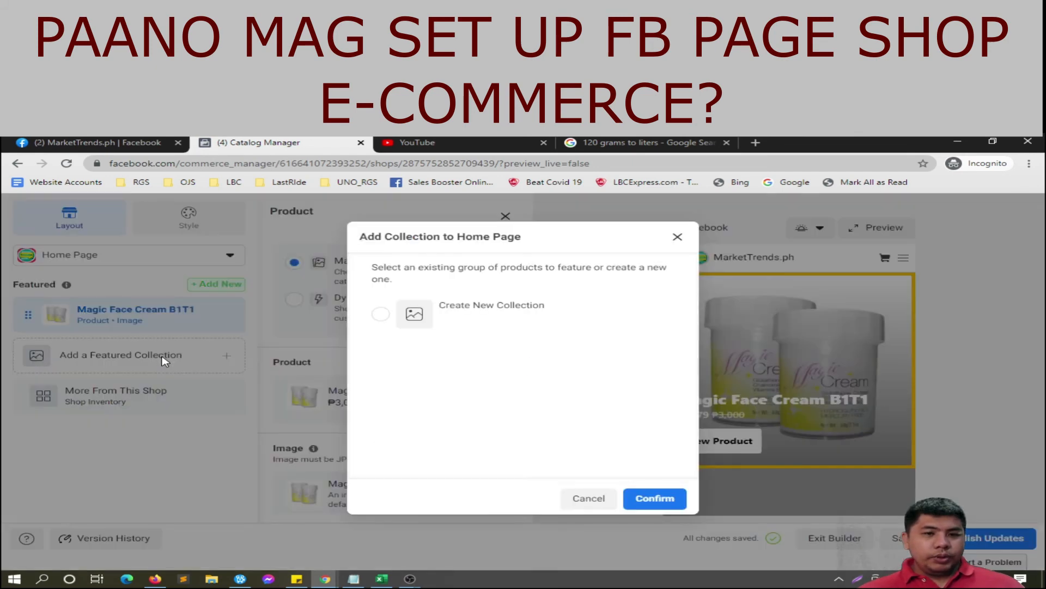
Step: Create a new collection 'Soap Skin Best' holding Kojic Soap White, Natura White and Nuvelle Soap B1T1
left_click(381, 315)
left_click(659, 499)
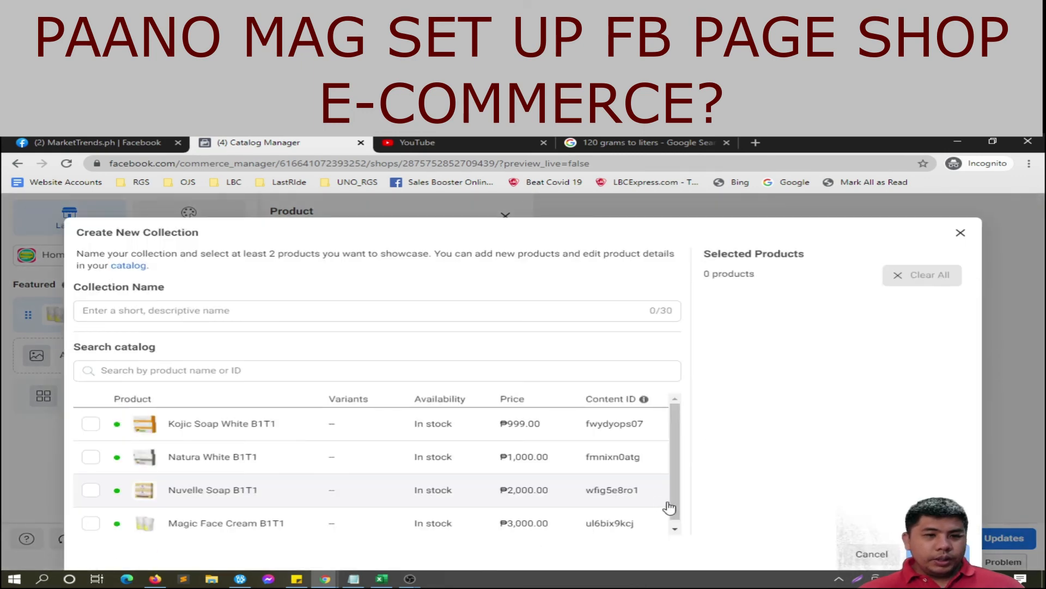
left_click(92, 424)
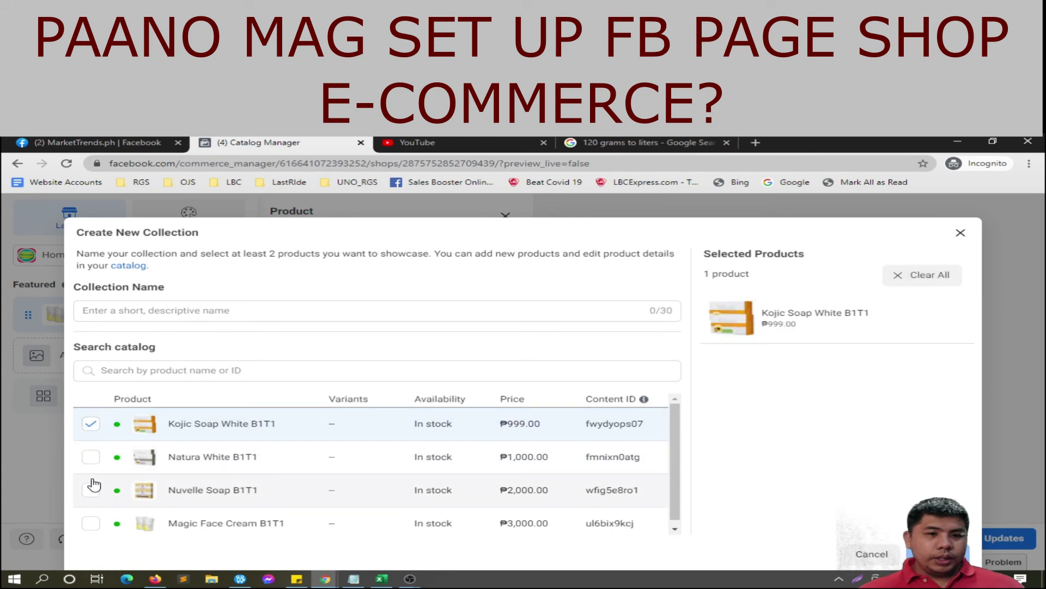
left_click(91, 457)
left_click(90, 489)
left_click(937, 554)
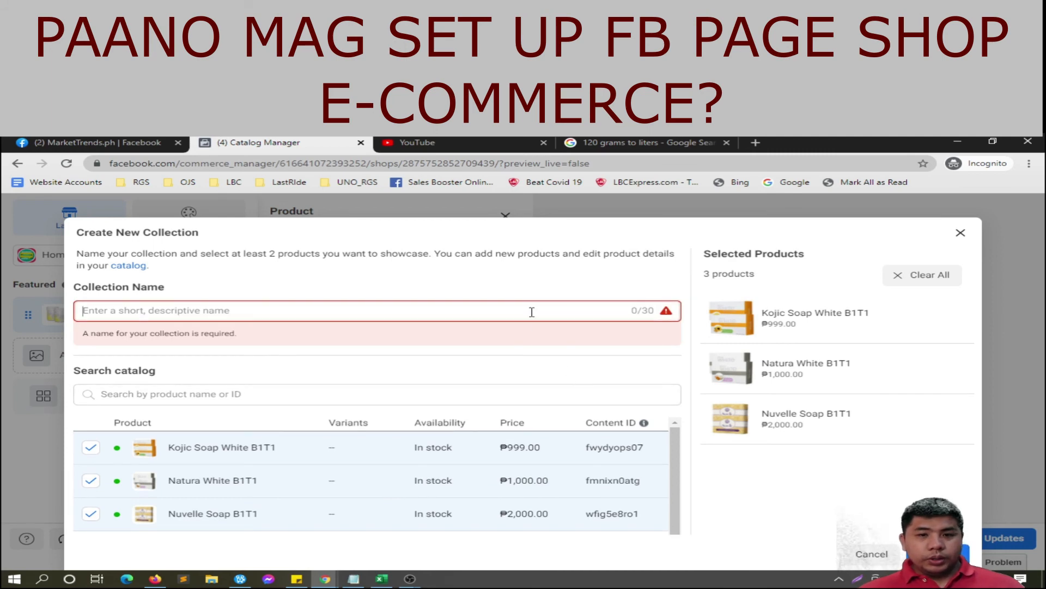
type("So")
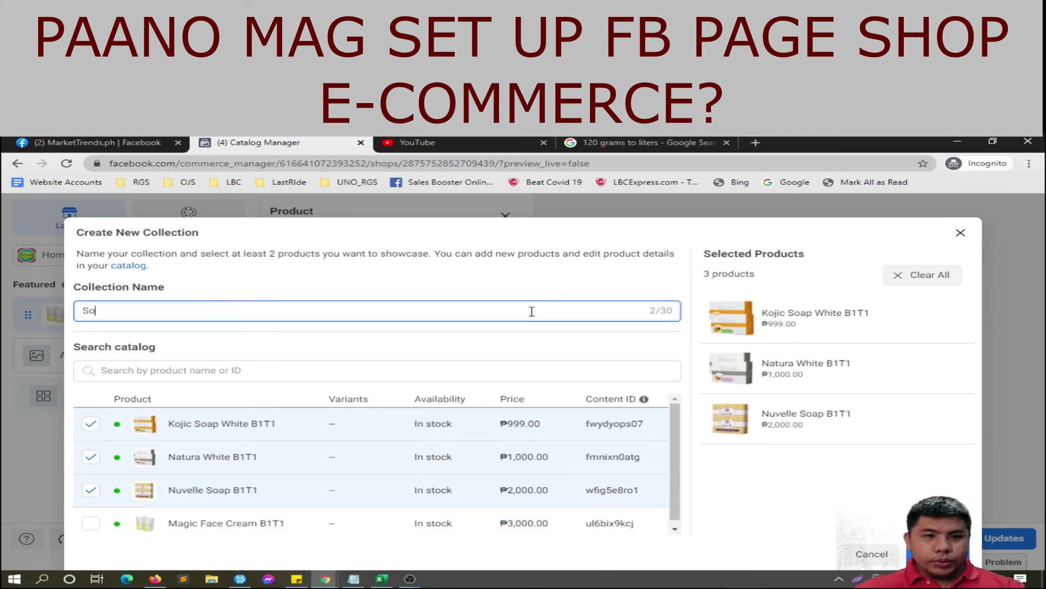
type("ap Skin")
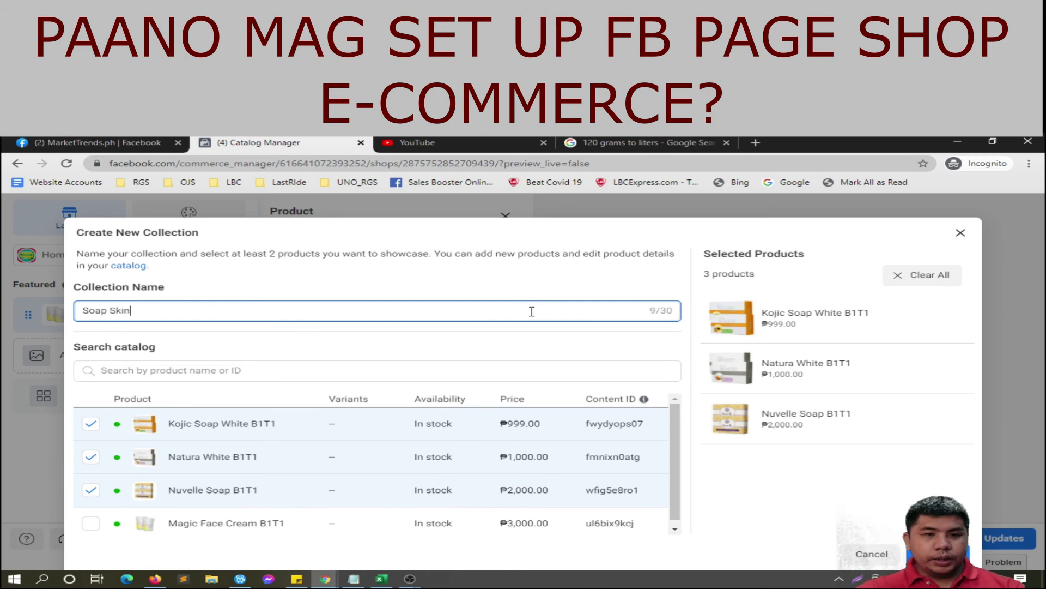
type(" Best")
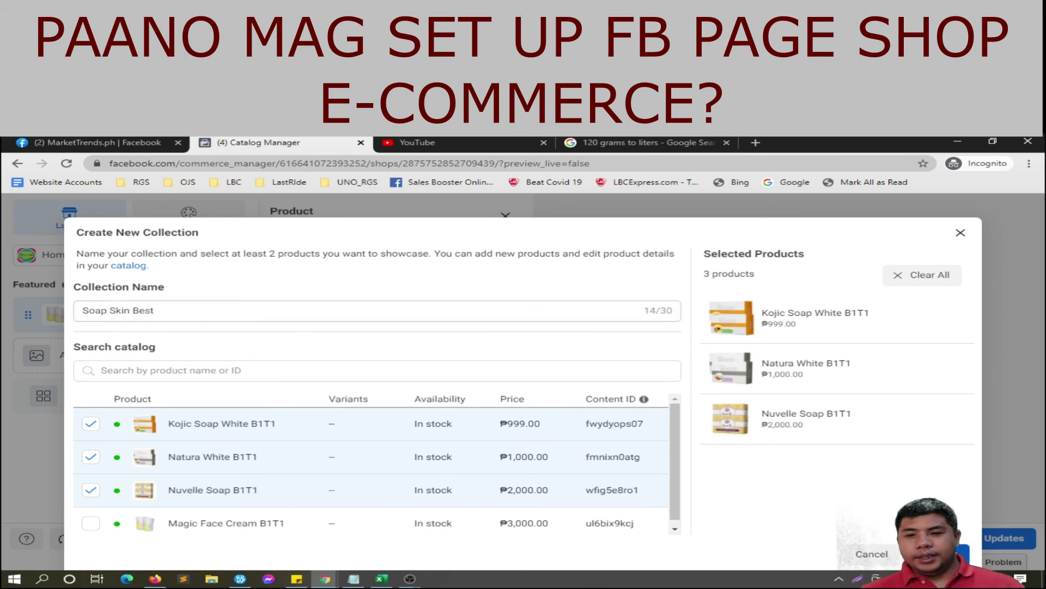
left_click(935, 554)
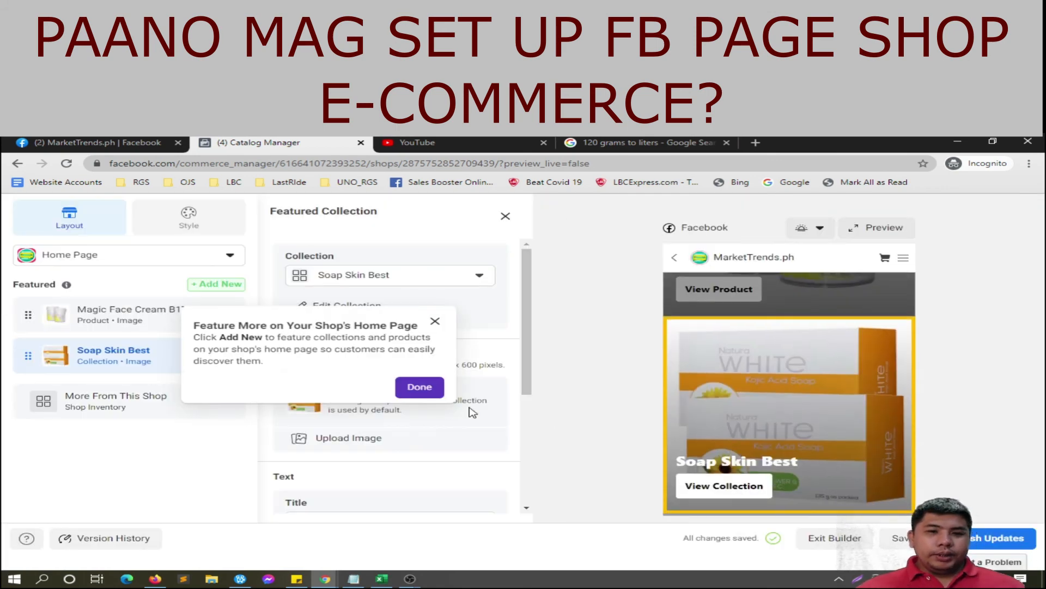
Step: Dismiss the tip and center-align the Soap Skin Best collection card's text
left_click(420, 387)
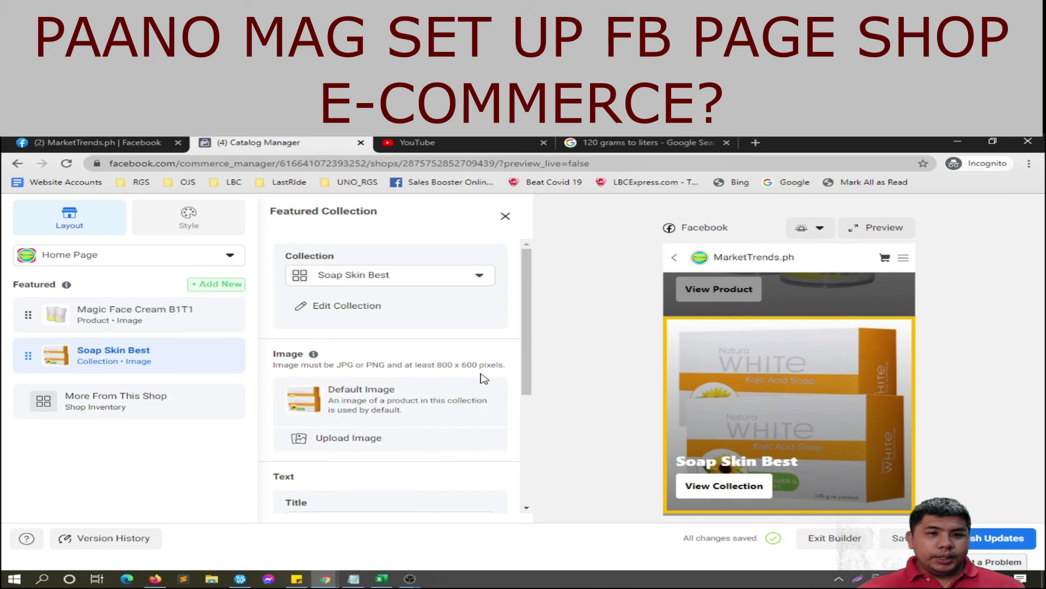
scroll(793, 428, "up", 3)
scroll(796, 431, "down", 3)
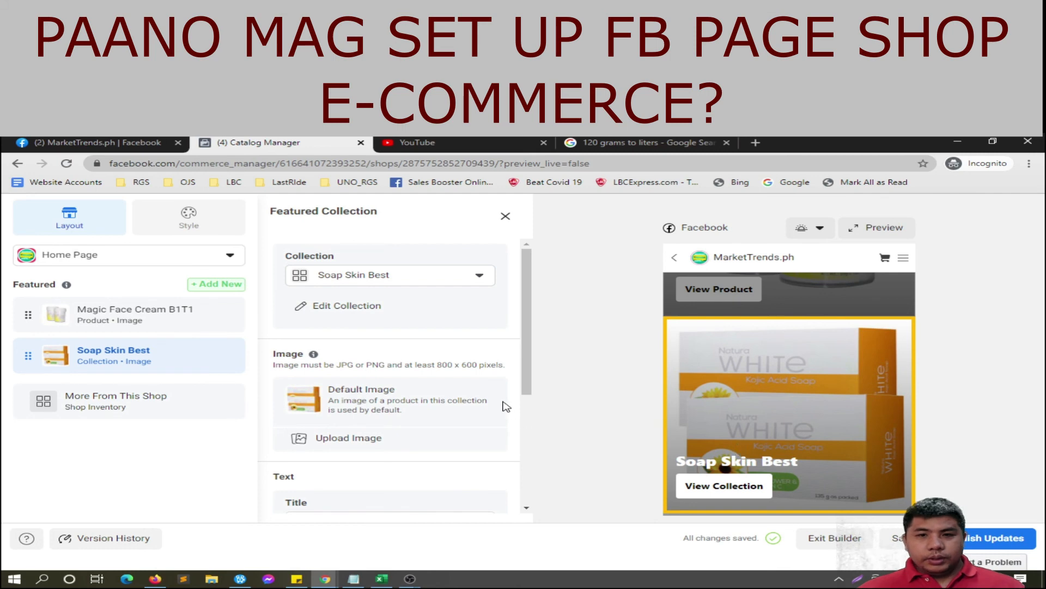
scroll(691, 366, "up", 3)
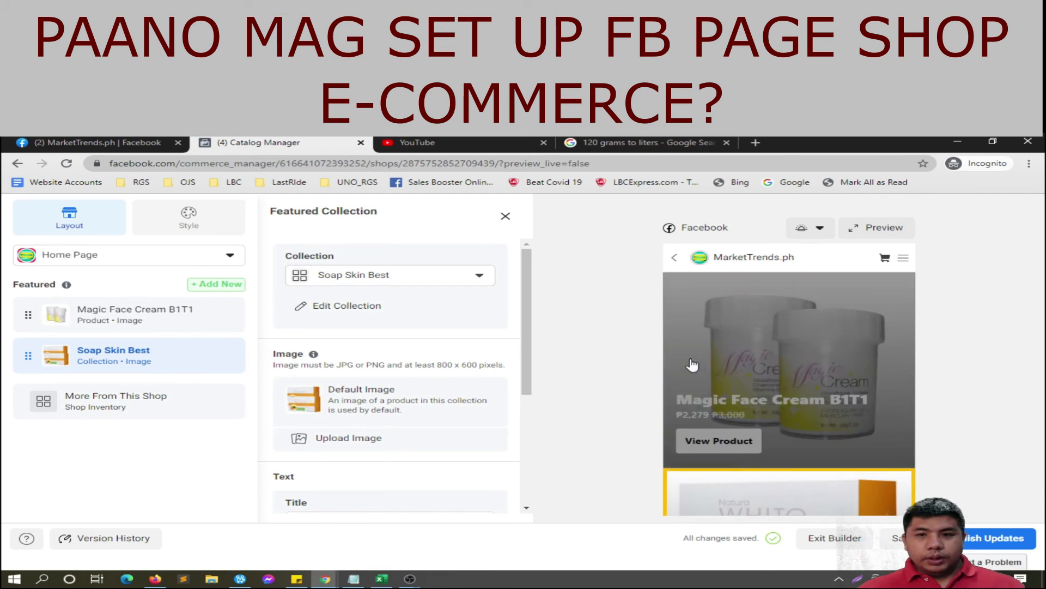
scroll(692, 365, "down", 2)
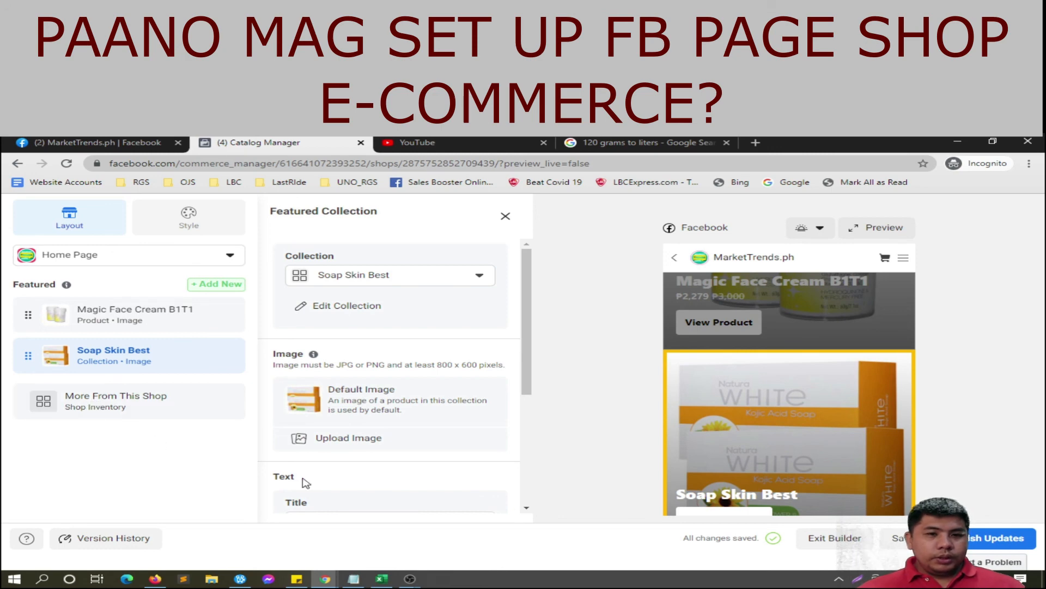
scroll(323, 483, "down", 1)
scroll(322, 483, "down", 1)
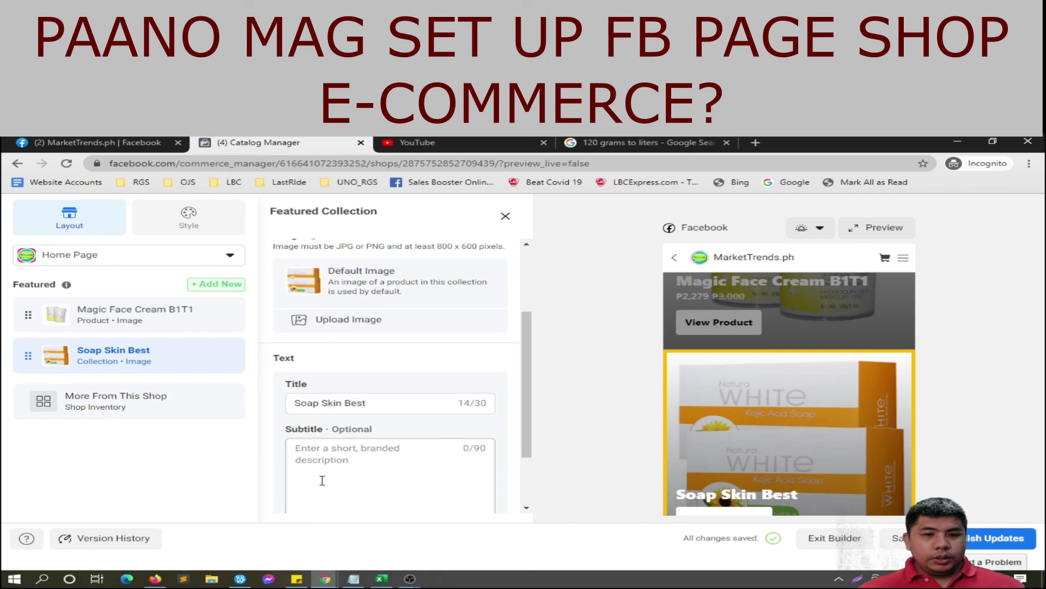
scroll(323, 480, "down", 1)
left_click(371, 423)
scroll(371, 423, "down", 1)
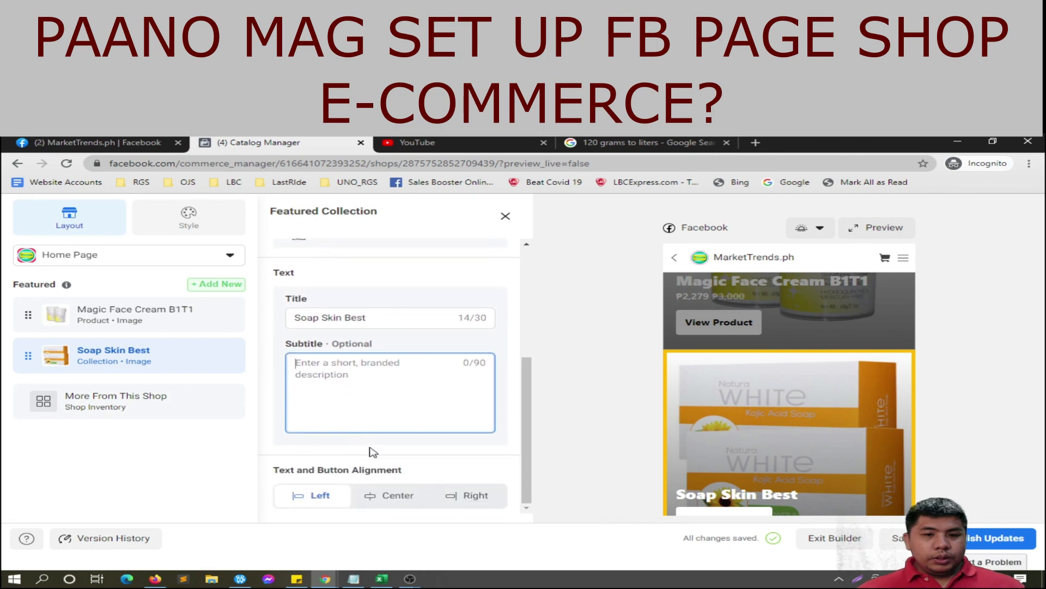
left_click(396, 497)
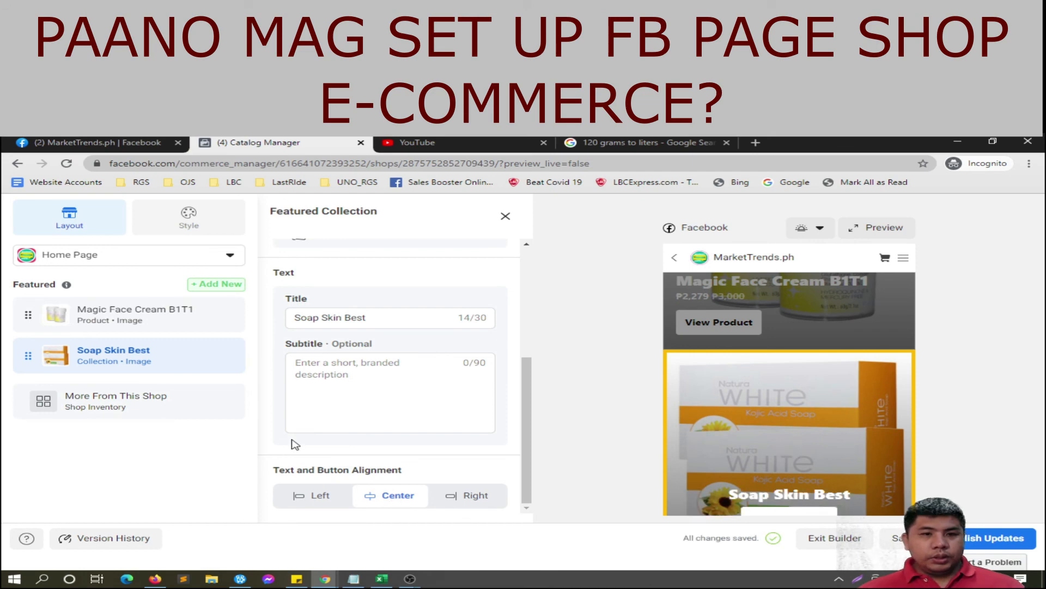
Step: Center-align the text on the Magic Face Cream B1T1 featured card
left_click(175, 326)
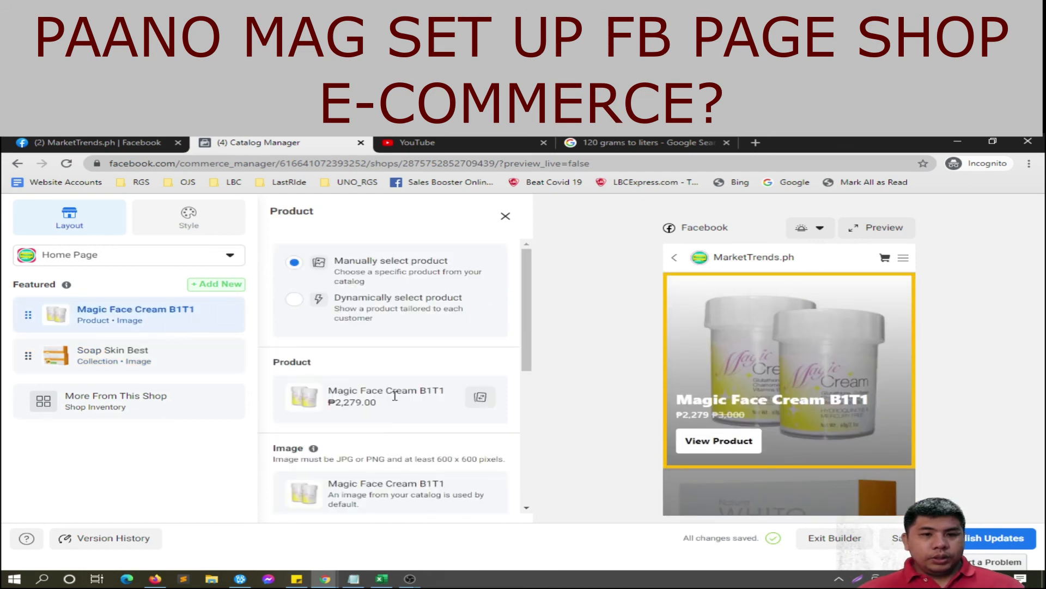
scroll(392, 428, "down", 3)
scroll(390, 436, "down", 2)
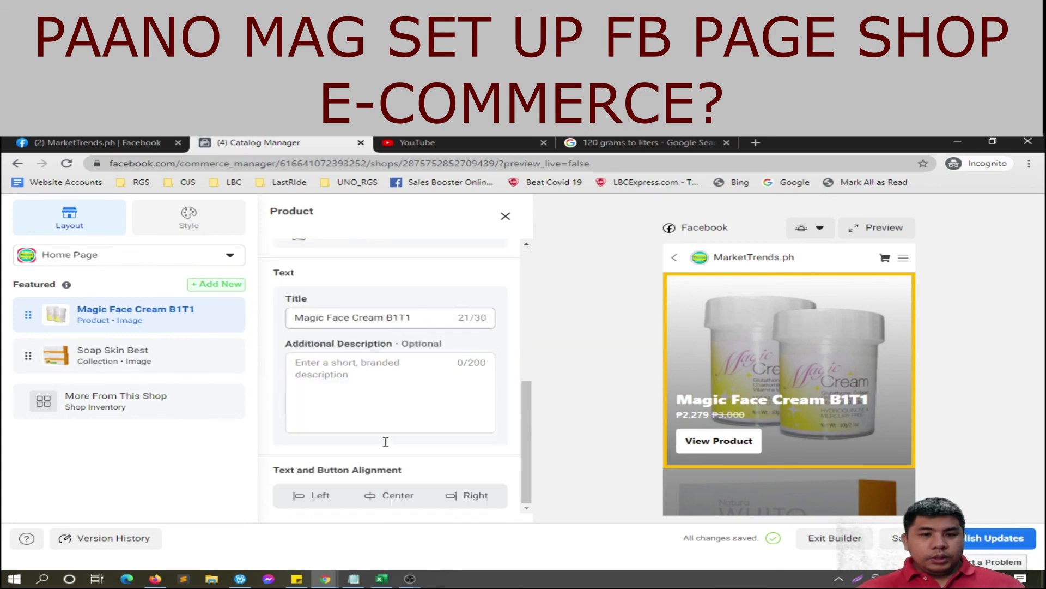
left_click(384, 497)
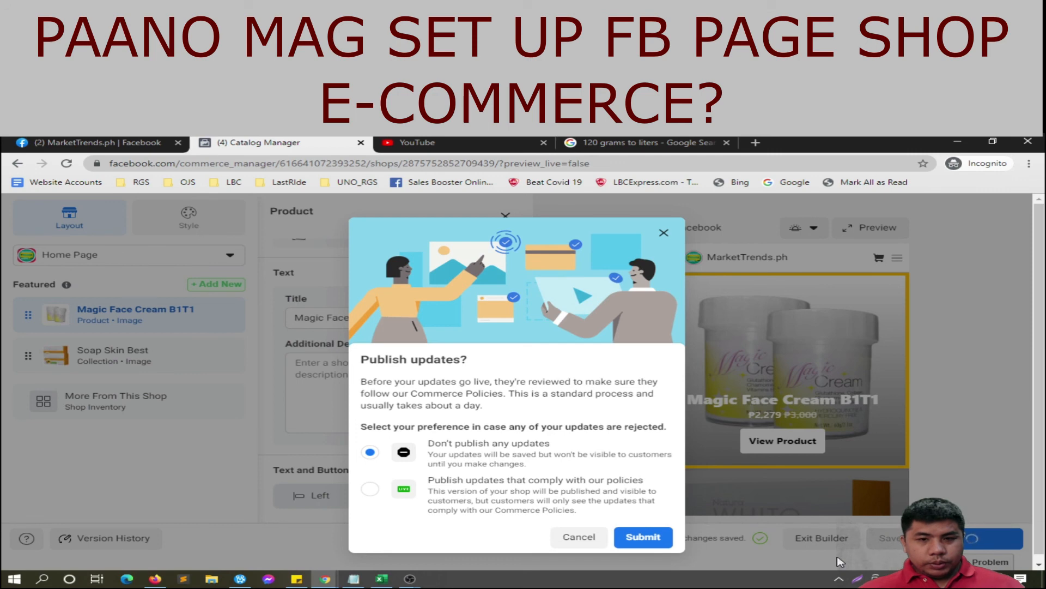
Step: Submit the shop updates for review and acknowledge the notice to return to Shops
left_click(653, 540)
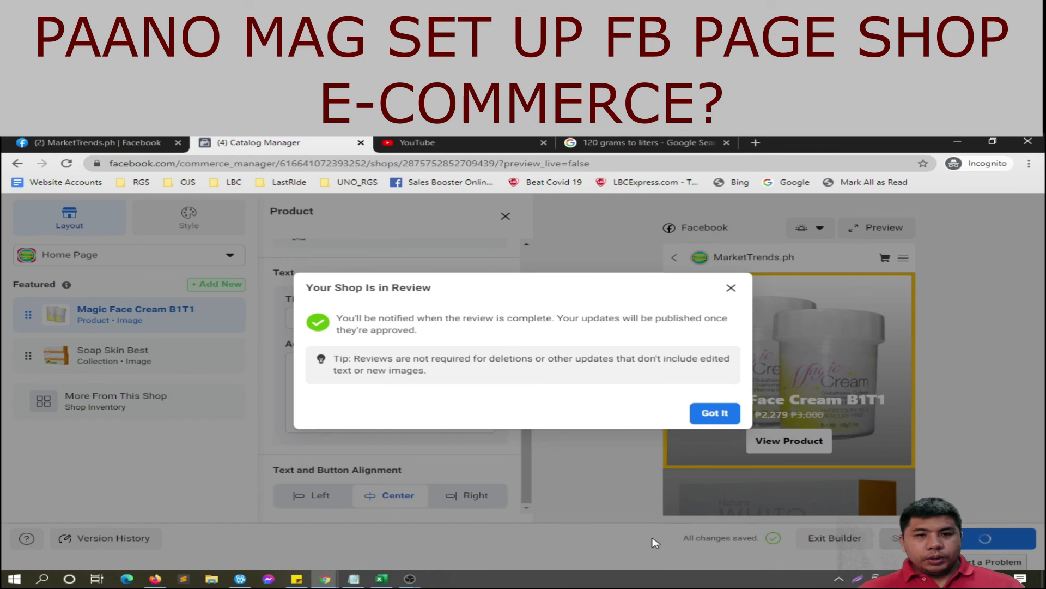
left_click(710, 417)
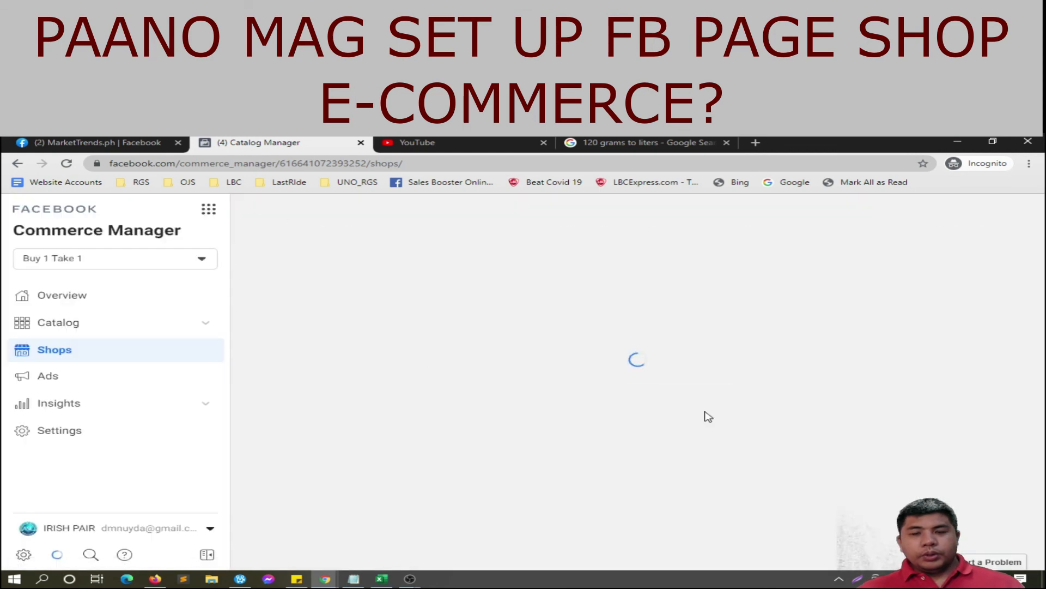